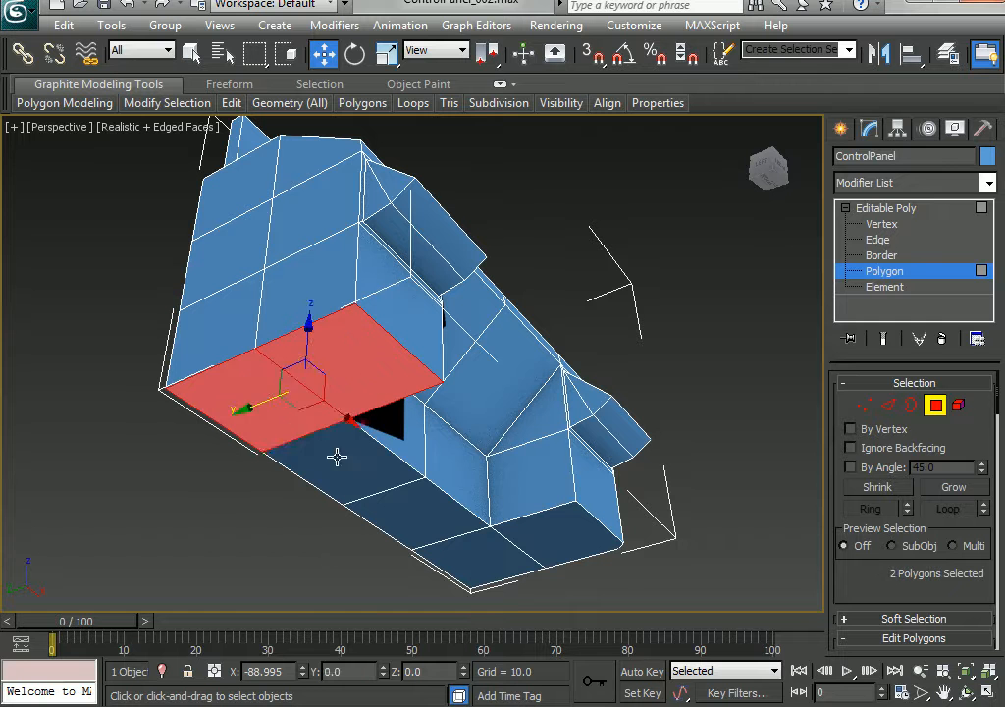
Delete all the polygons on the underside of the control panel and leave polygon editing
ctrl+click(390, 516)
ctrl+click(467, 551)
ctrl+click(547, 537)
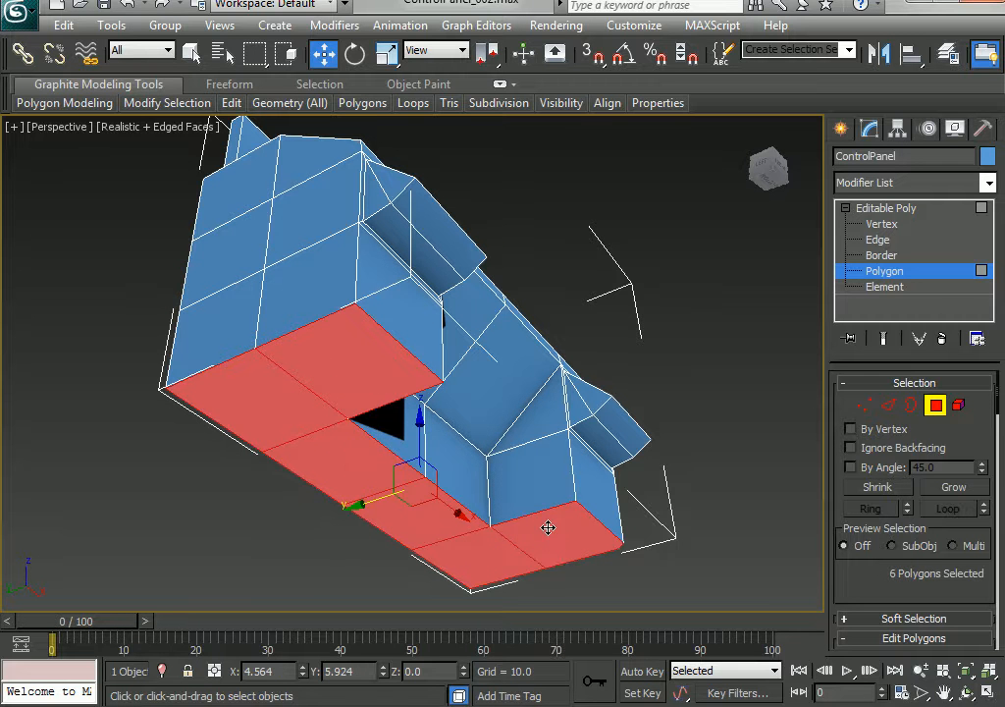
key(Delete)
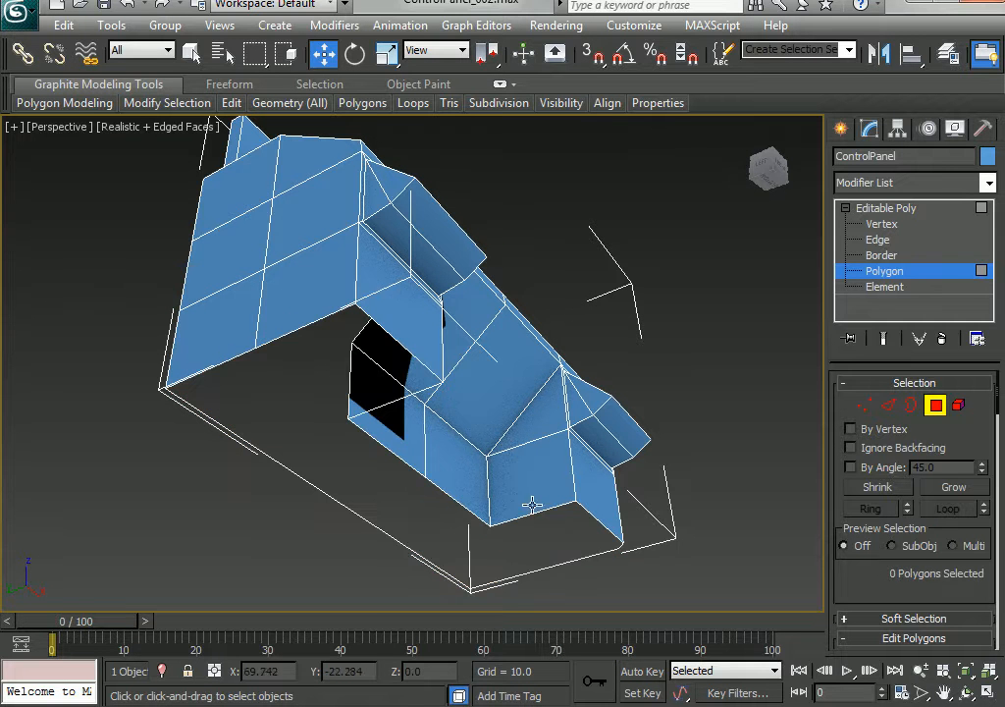
alt+middle_drag(416, 282, 356, 501)
click(935, 404)
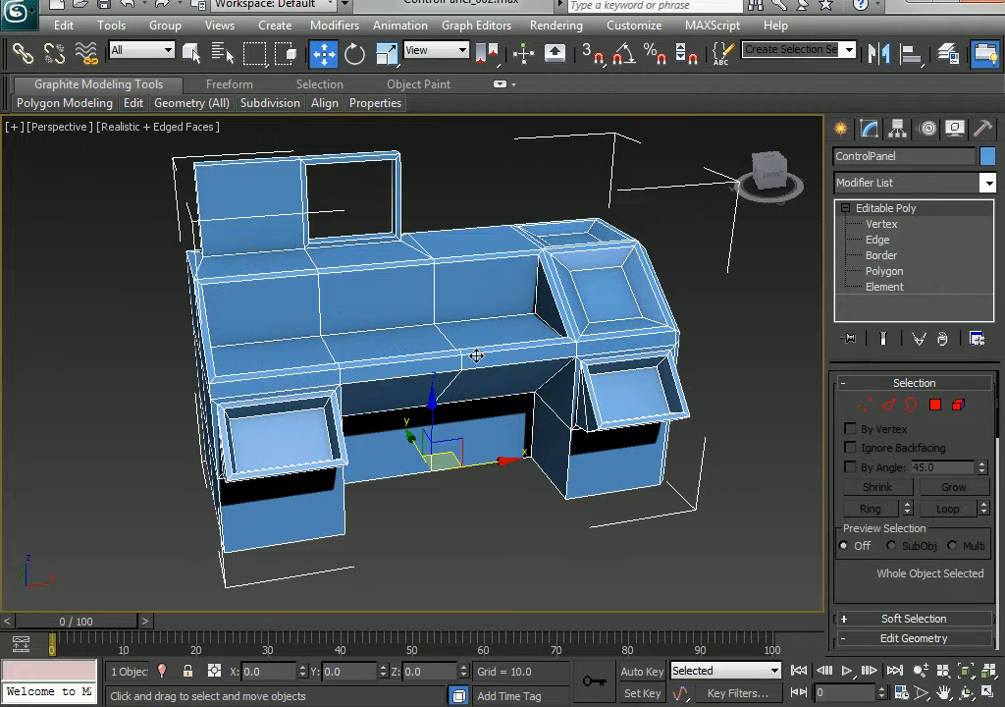
Create a thin box in the Top view, about 2.9 long, 102.4 wide and 50.2 high, over the console's left half
key(alt+w)
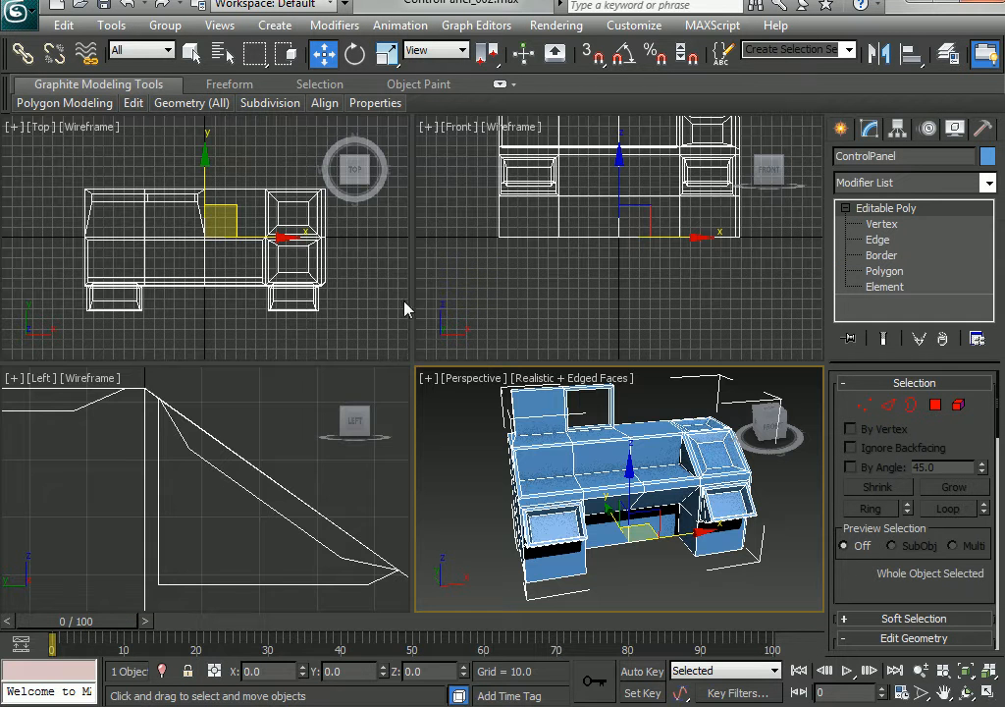
scroll(227, 473, down, 10)
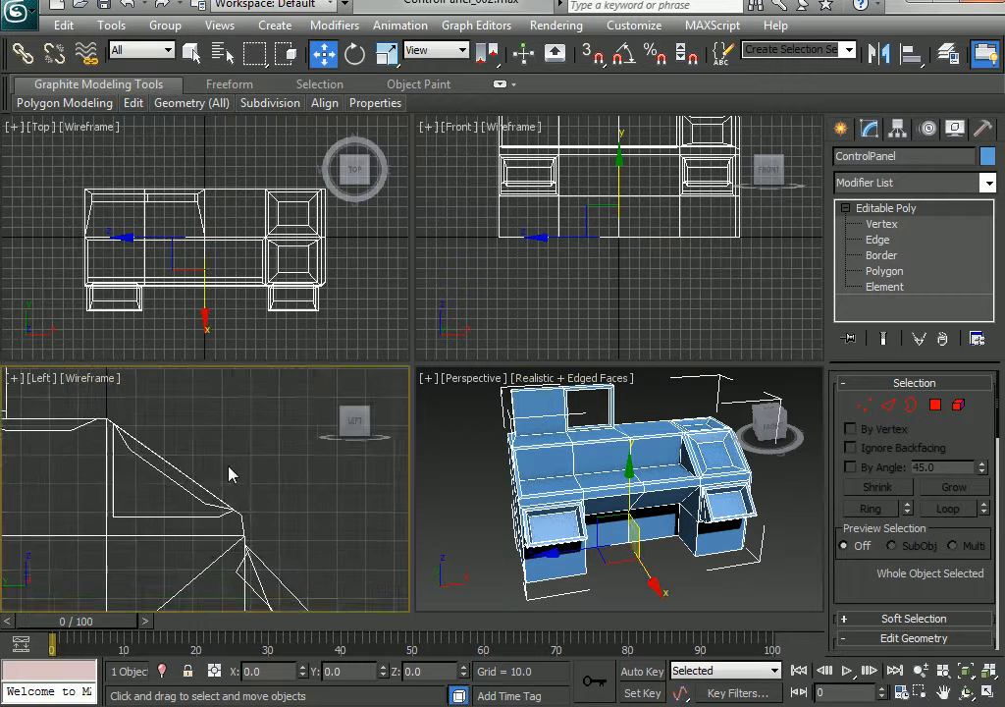
scroll(635, 258, down, 3)
middle_drag(636, 258, 611, 341)
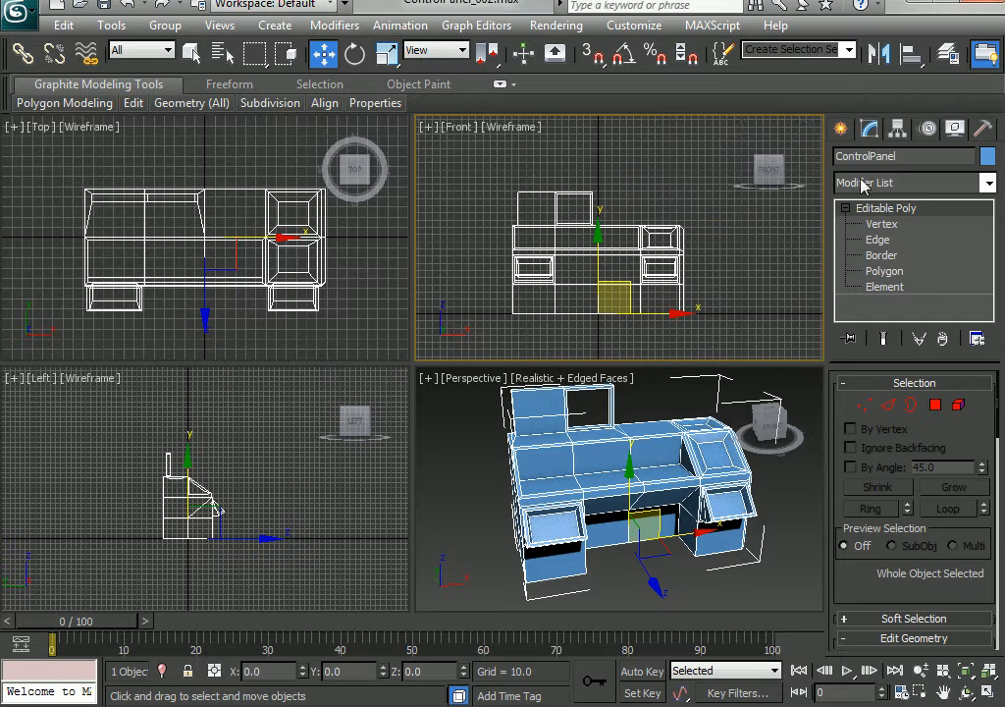
click(841, 130)
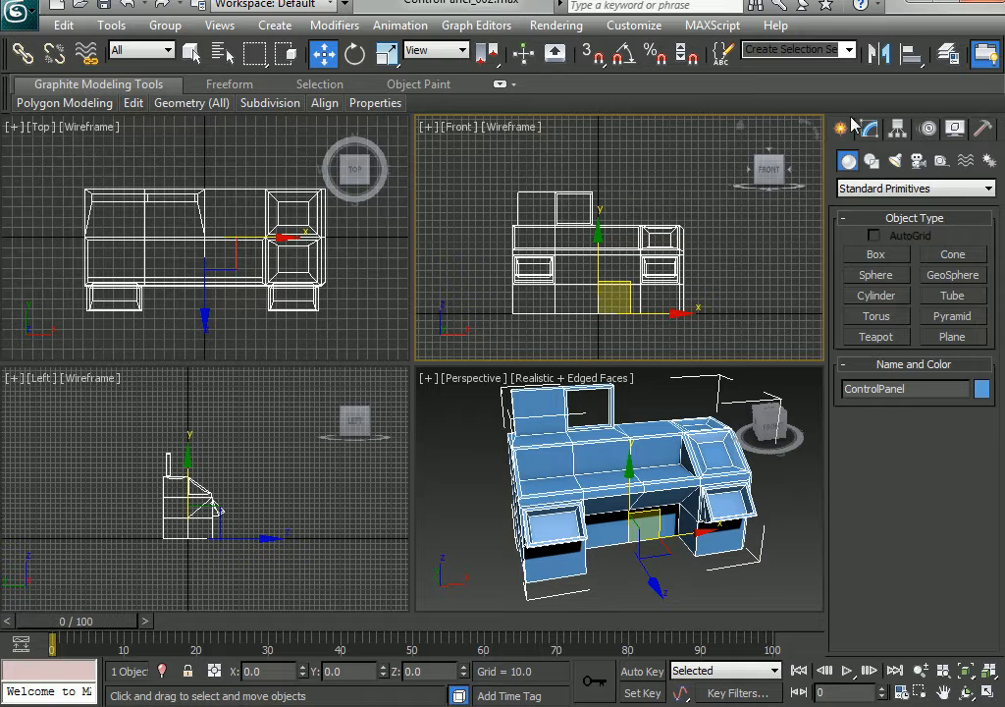
click(877, 256)
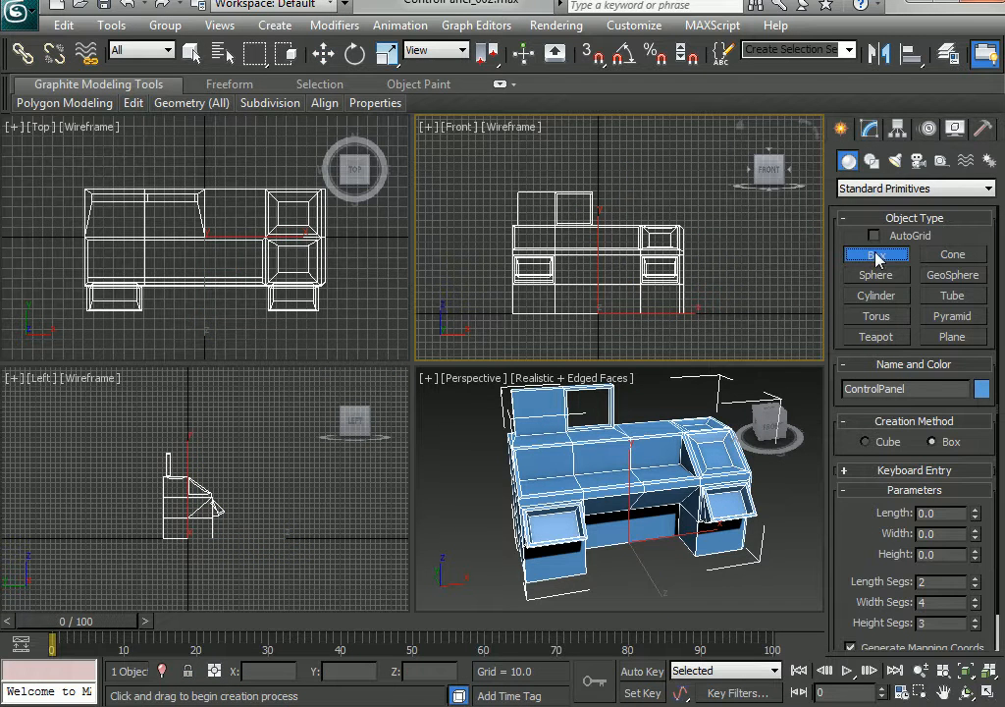
drag(88, 253, 193, 251)
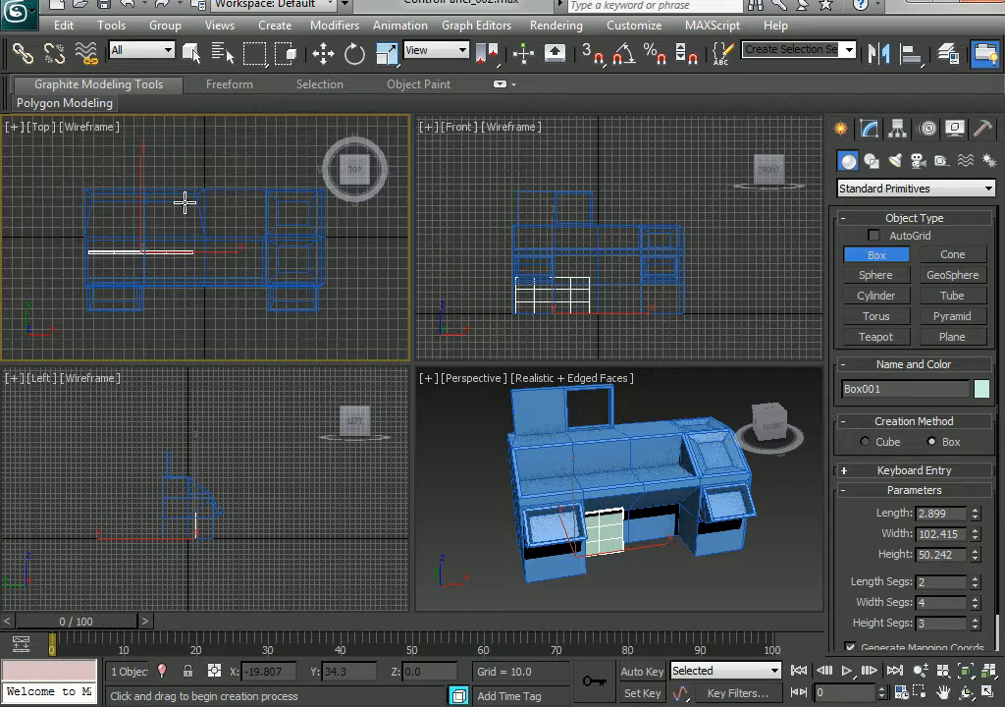
Move the new box to about Z 130 and Y 26, near the console's raised frame, and set all its segments to 1
right_click(563, 323)
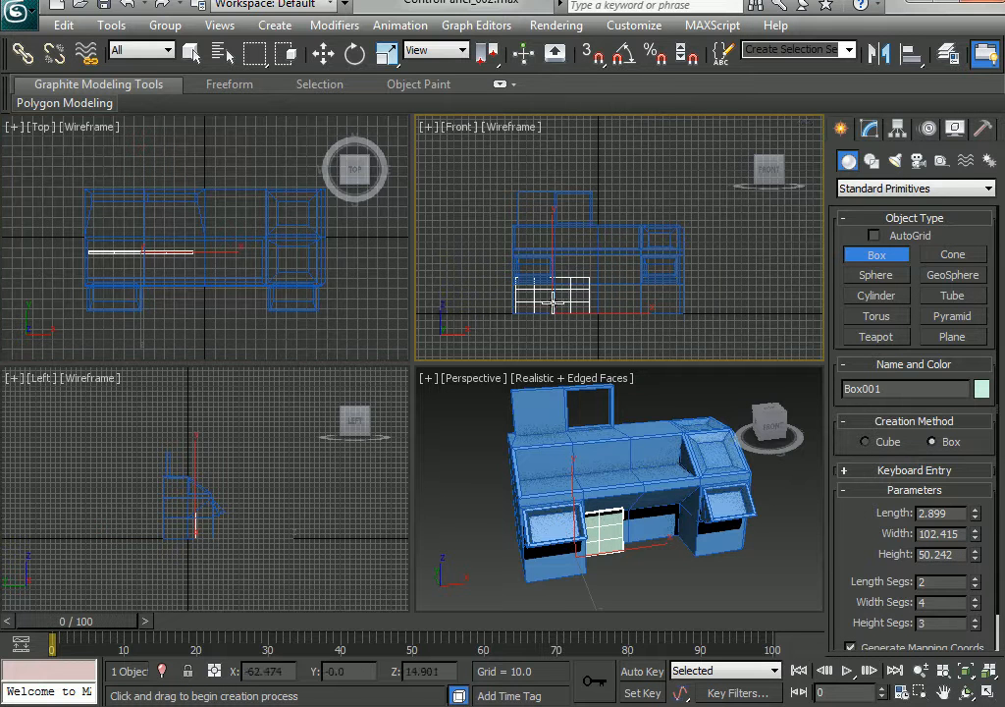
click(870, 129)
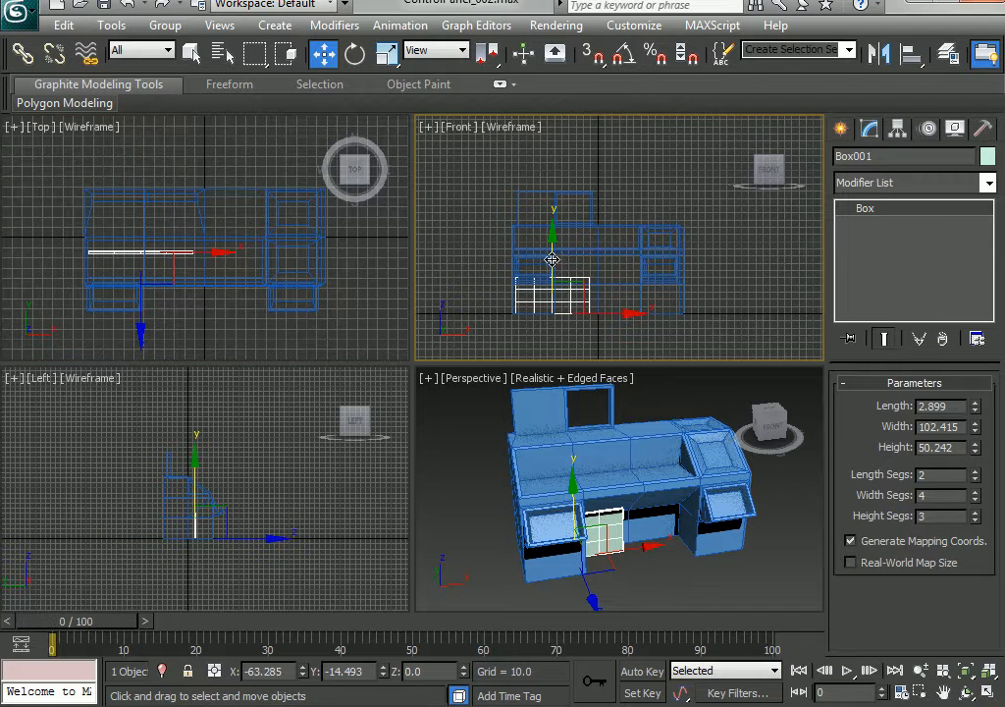
drag(550, 258, 542, 167)
right_click(225, 478)
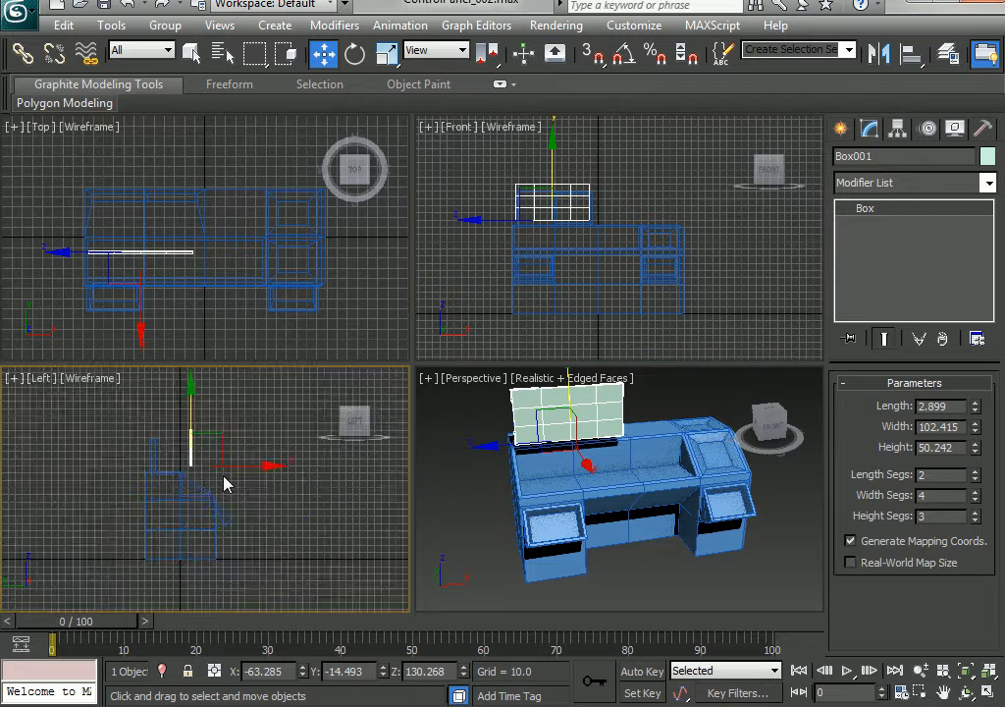
scroll(281, 569, up, 5)
middle_drag(285, 574, 240, 398)
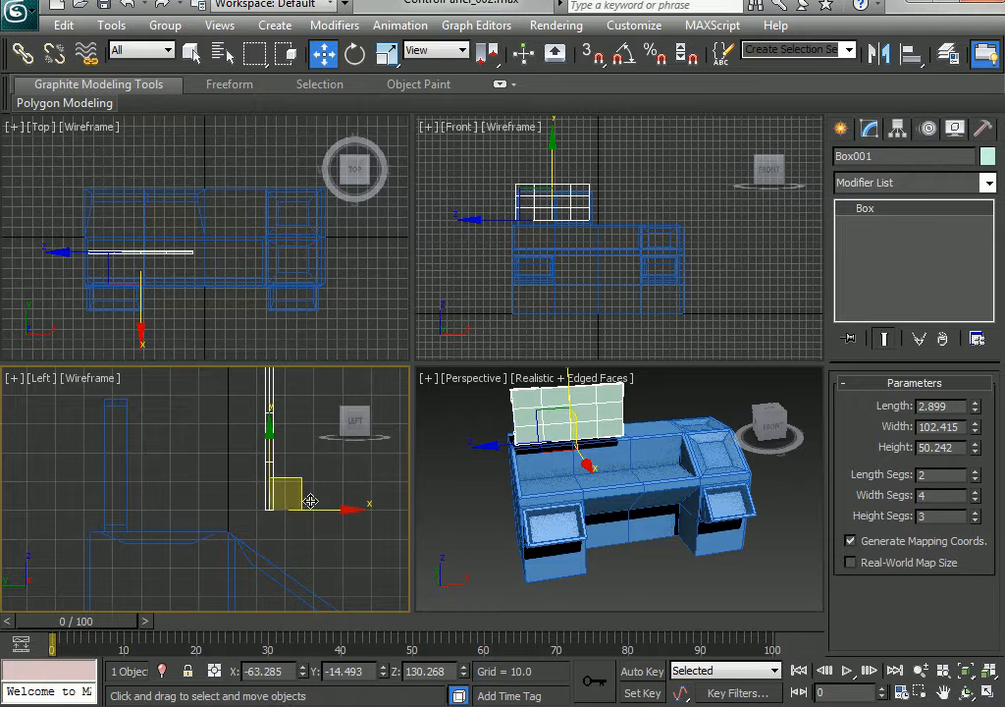
drag(321, 511, 206, 511)
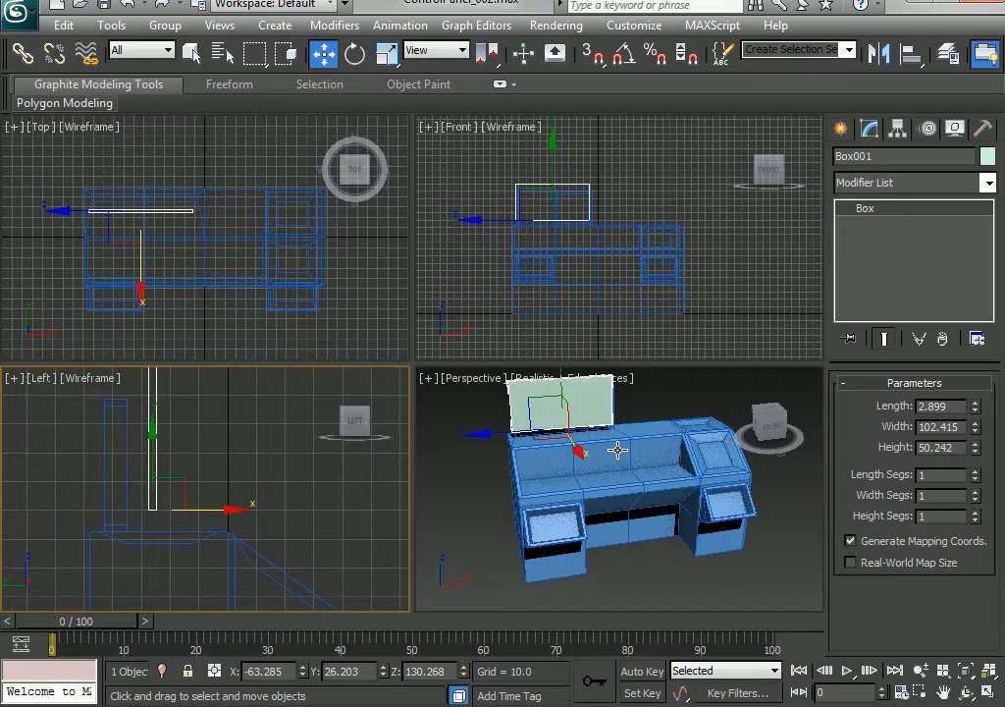
Raise the box to about Z 154 above the console's rear frame and shift it to about X -64
alt+middle_drag(618, 449, 733, 467)
key(alt+w)
alt+middle_drag(379, 284, 554, 419)
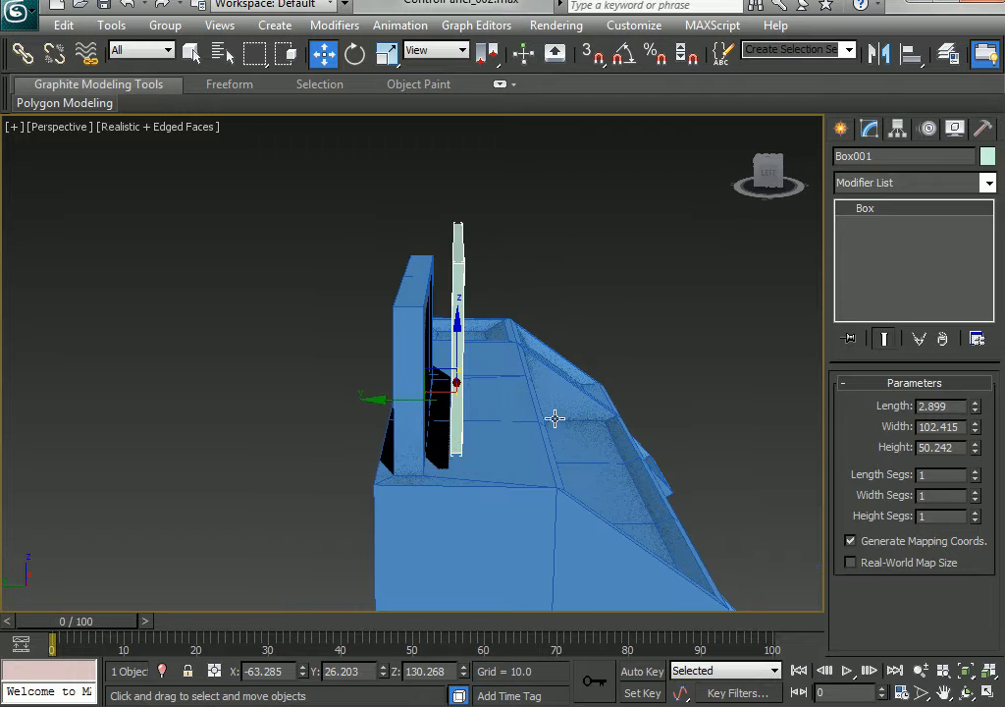
drag(459, 343, 458, 282)
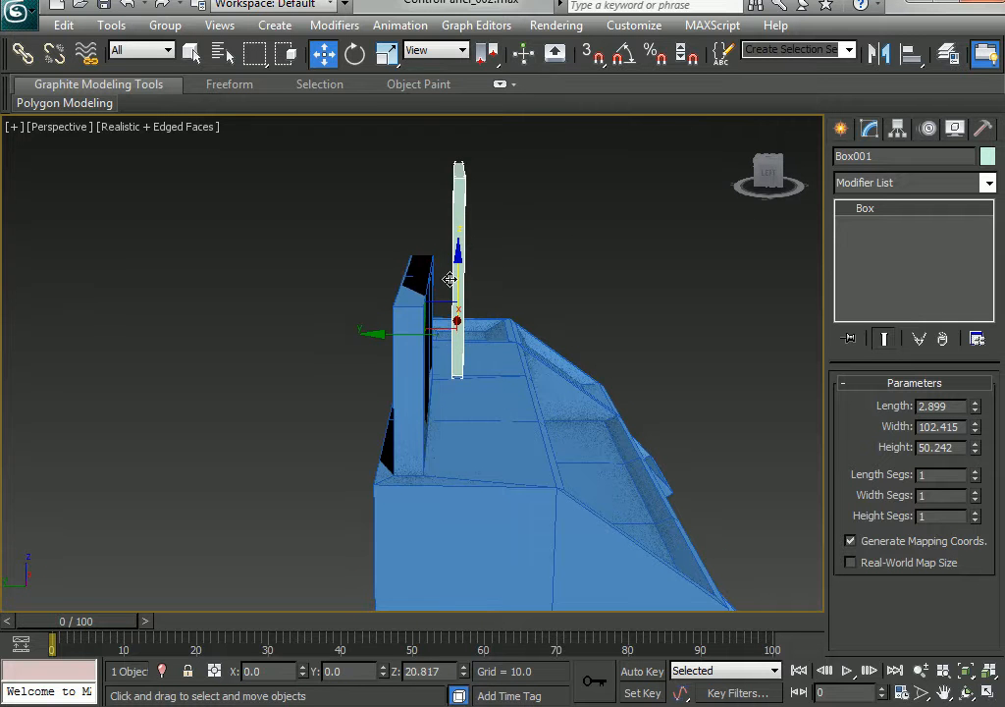
alt+middle_drag(485, 417, 649, 422)
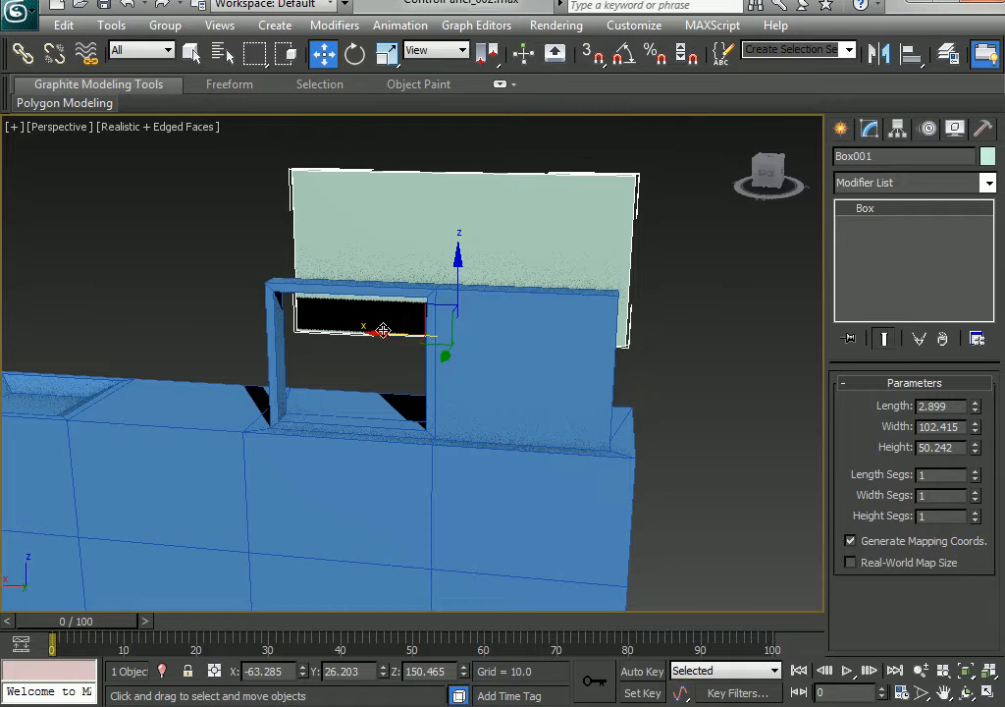
drag(419, 319, 434, 298)
Convert the box to an Editable Poly and select its large rear polygon
mouse_move(554, 392)
alt+middle_down()
mouse_move(382, 393)
mouse_move(565, 403)
alt+middle_up()
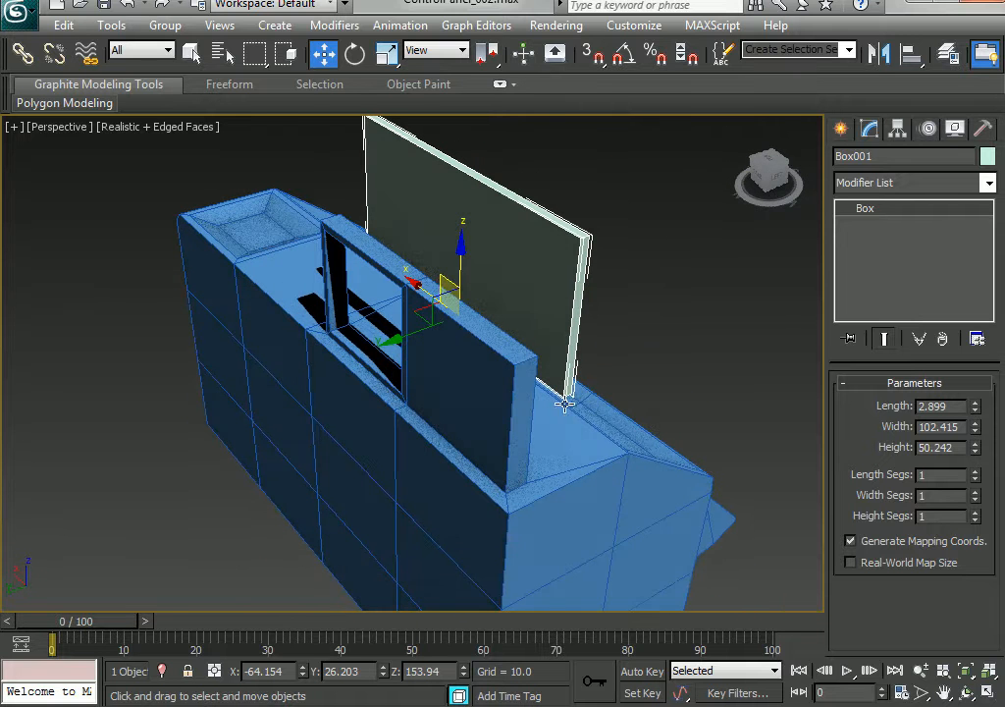
right_click(541, 257)
mouse_move(684, 444)
click(775, 451)
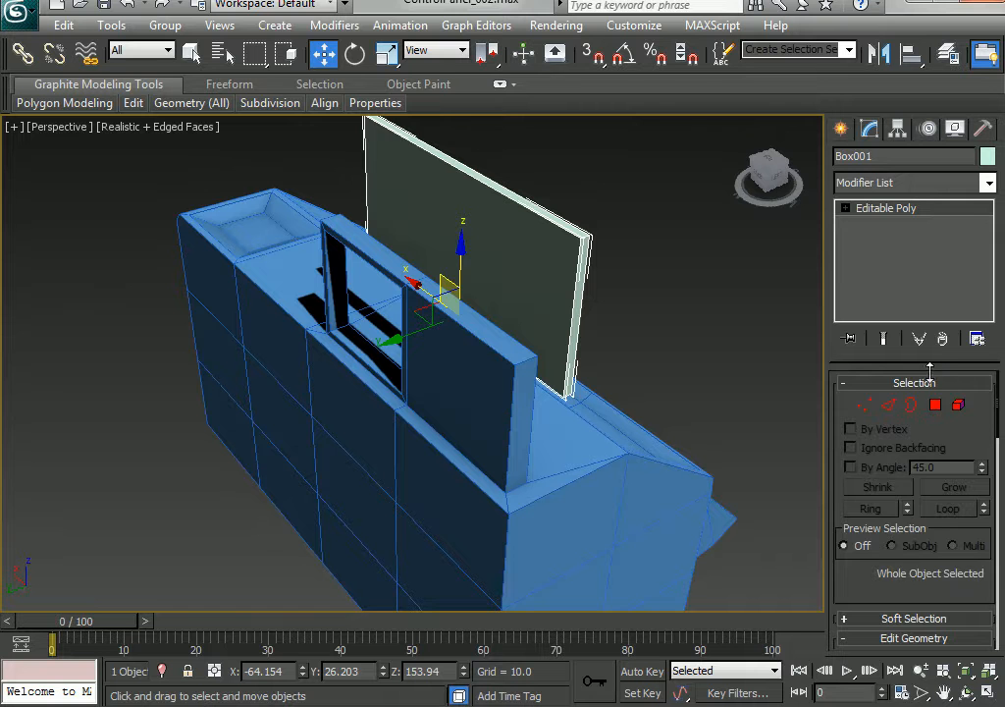
click(935, 406)
click(484, 233)
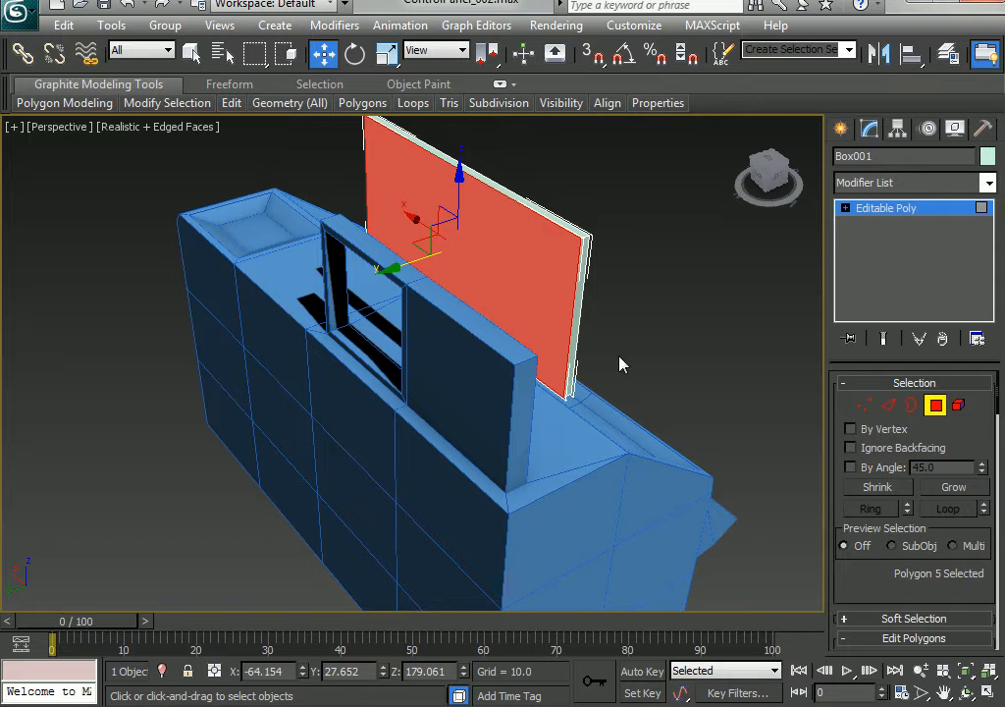
Inset the box's rear polygon to a smaller central rectangle
alt+middle_drag(620, 364, 569, 312)
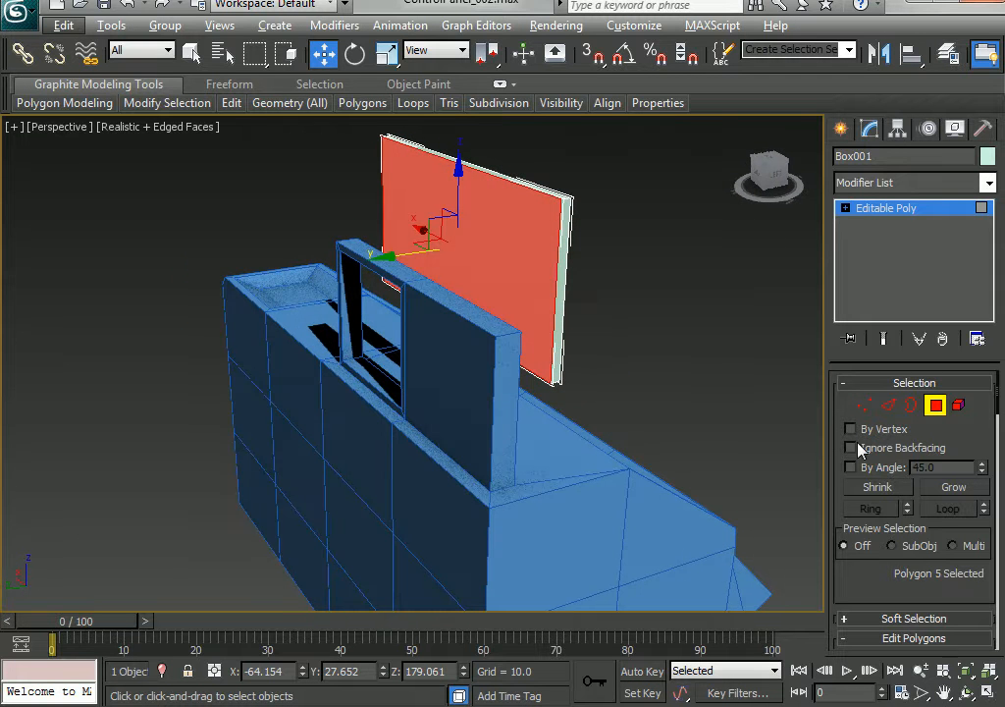
drag(913, 504, 911, 339)
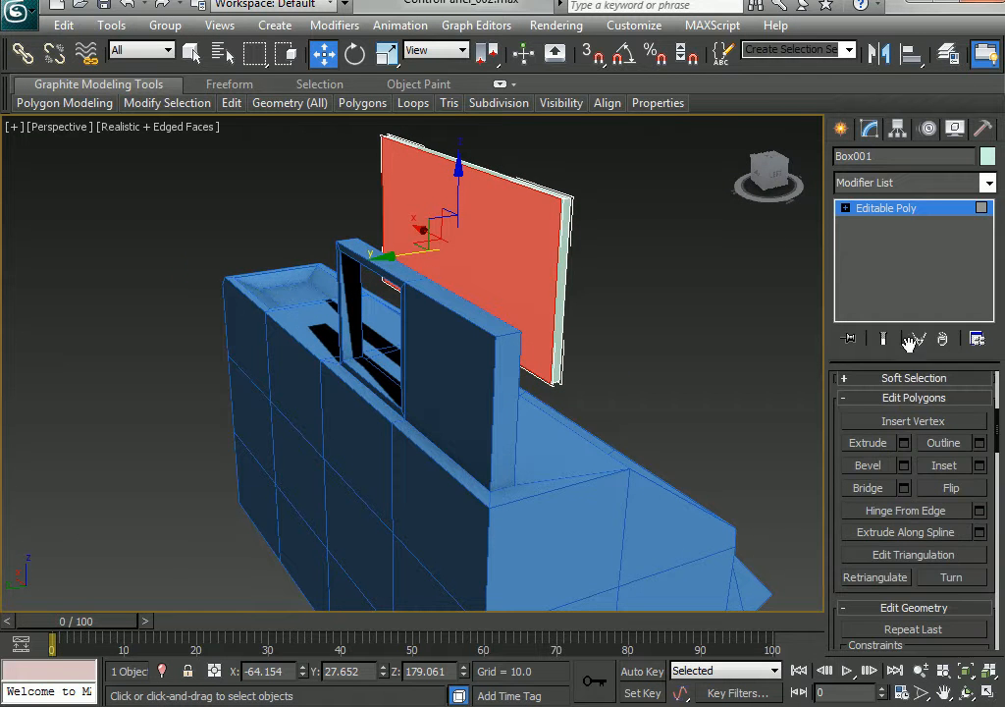
click(979, 467)
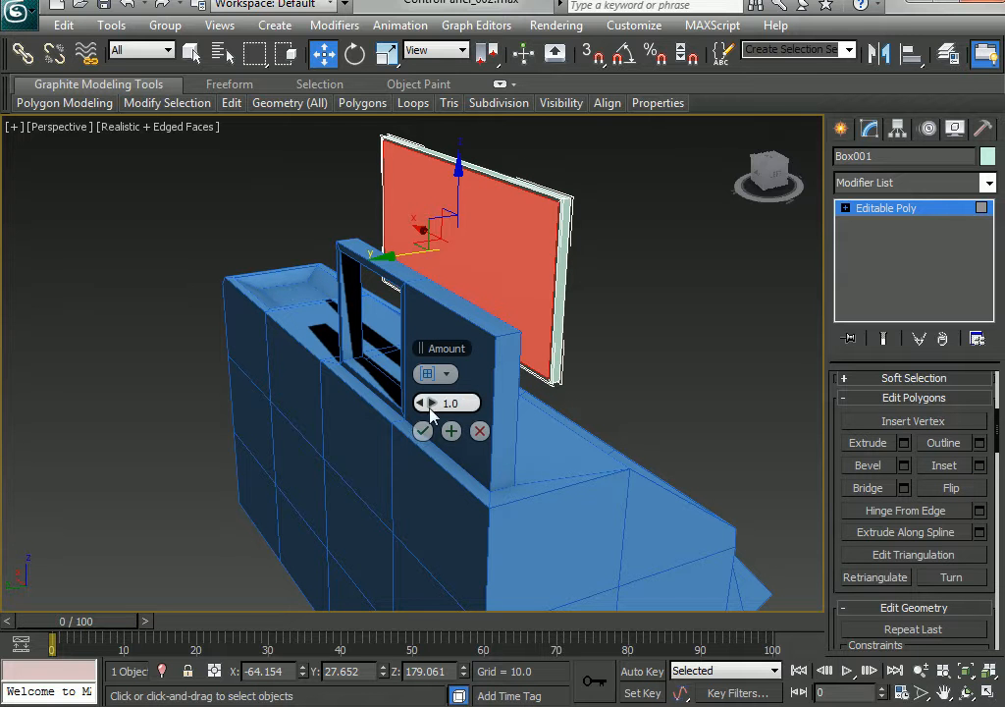
drag(420, 401, 489, 400)
click(422, 431)
Bevel the inset rear polygon outward with a height of about 9.2 and an outline of about -5.6
click(902, 466)
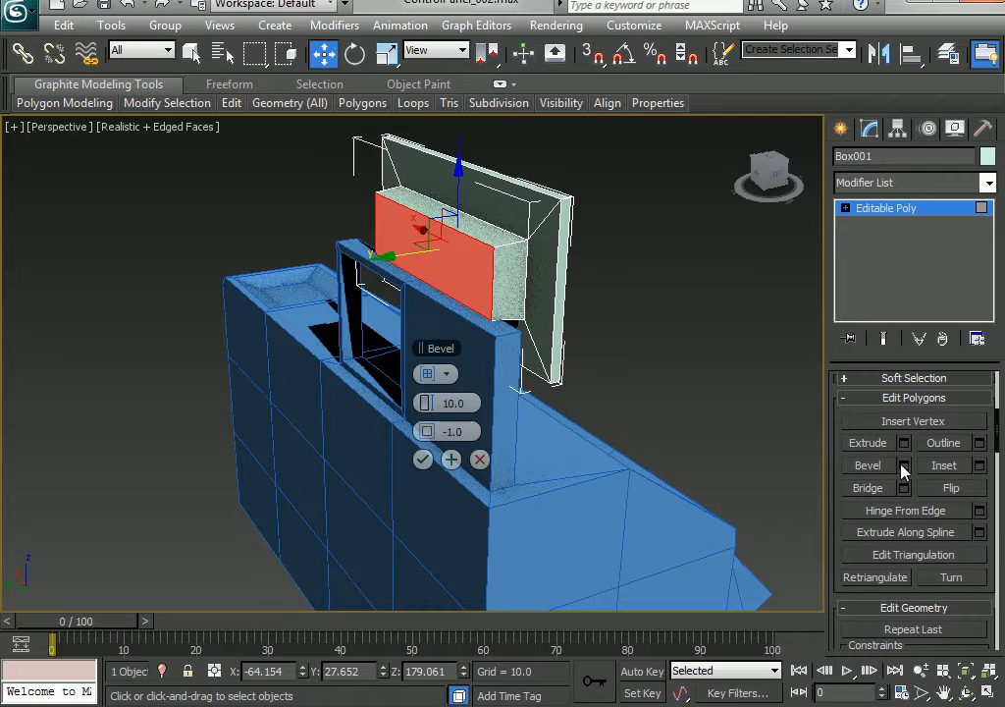
drag(425, 402, 403, 424)
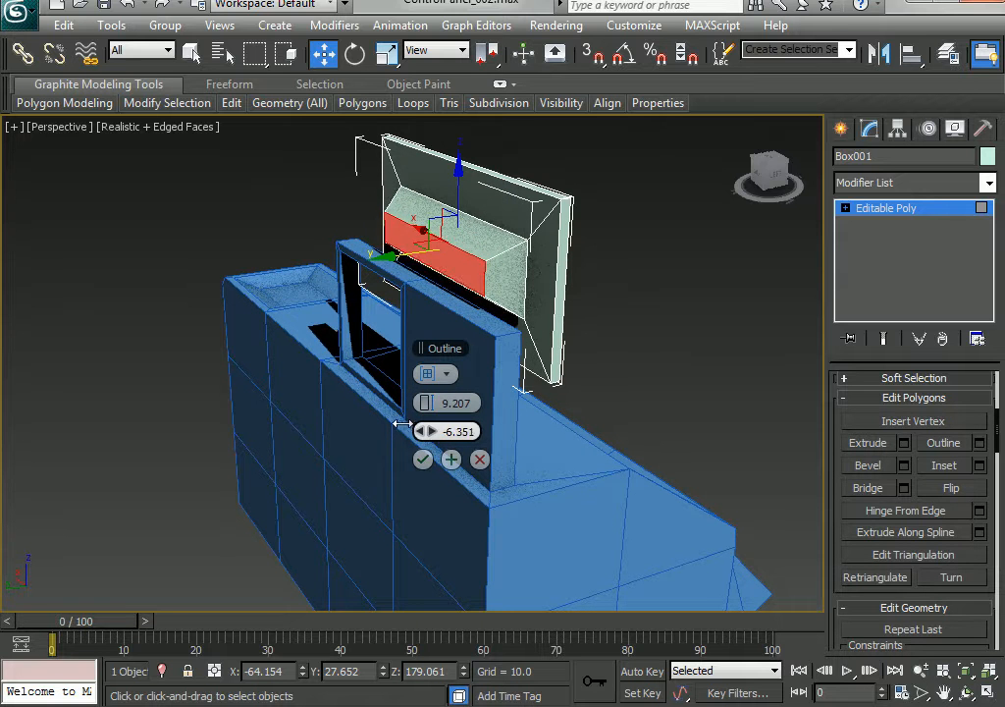
alt+middle_drag(410, 432, 616, 368)
alt+middle_drag(589, 287, 557, 339)
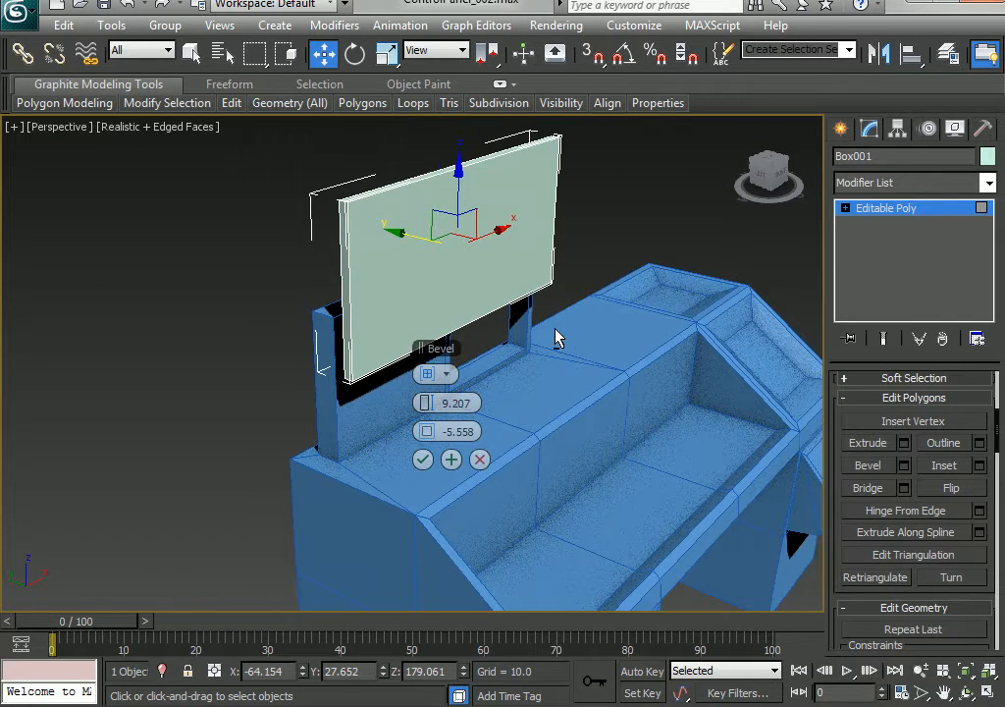
click(422, 459)
Inset the box's large front polygon by about 1.2 to form a screen border
click(518, 272)
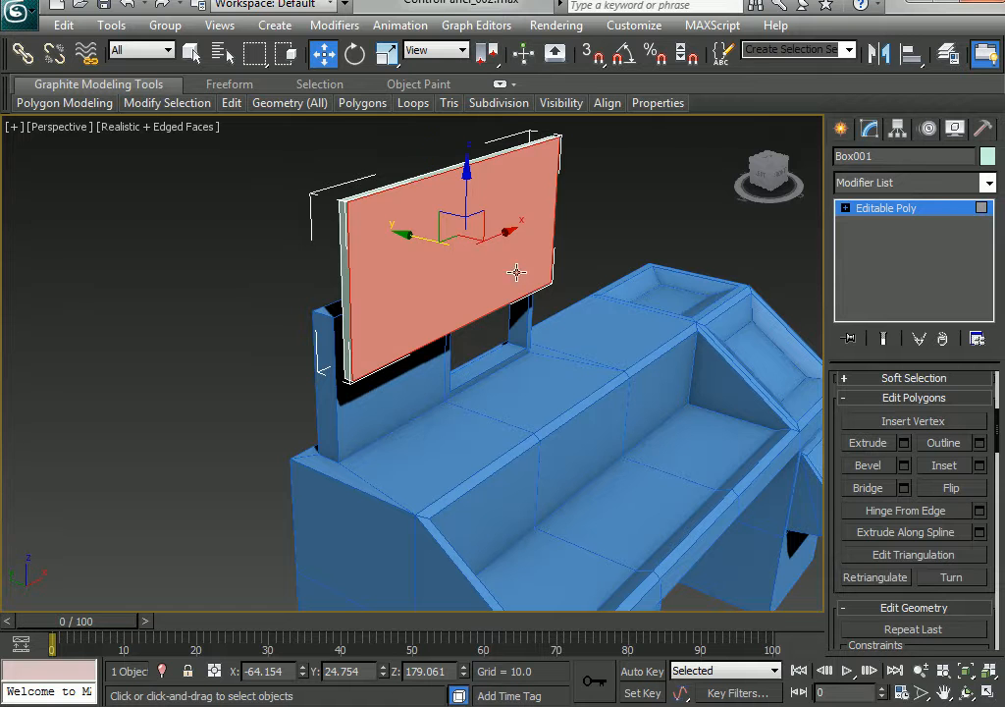
click(980, 467)
drag(432, 403, 374, 395)
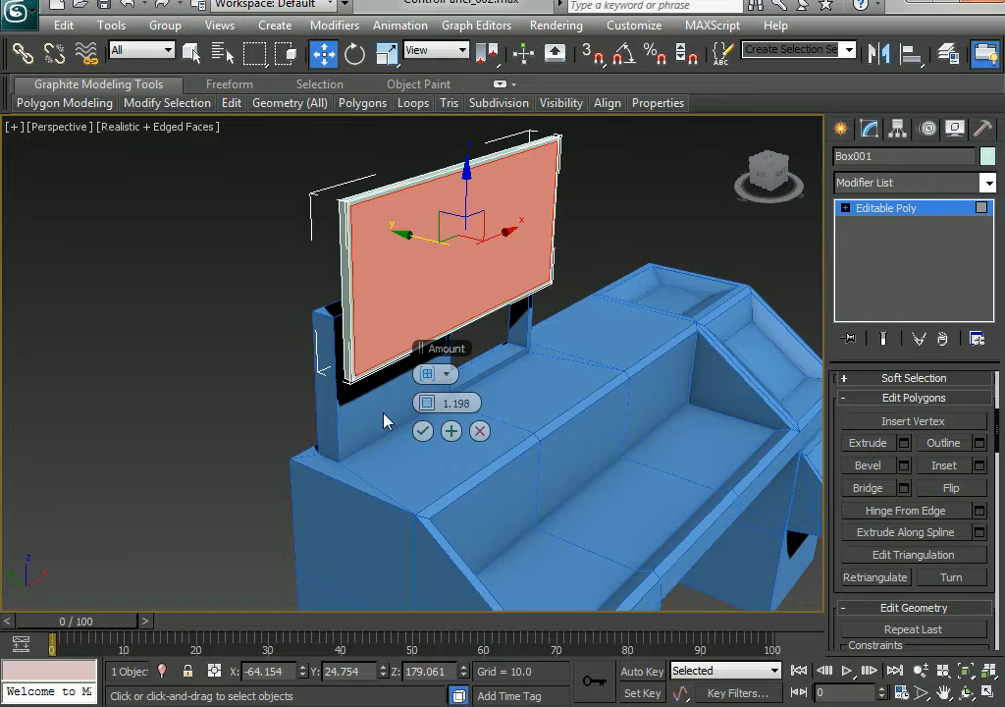
click(422, 432)
Bevel the inset front polygon inward with a height of about -0.3 and an outline of about -1.4, and leave polygon editing
click(905, 468)
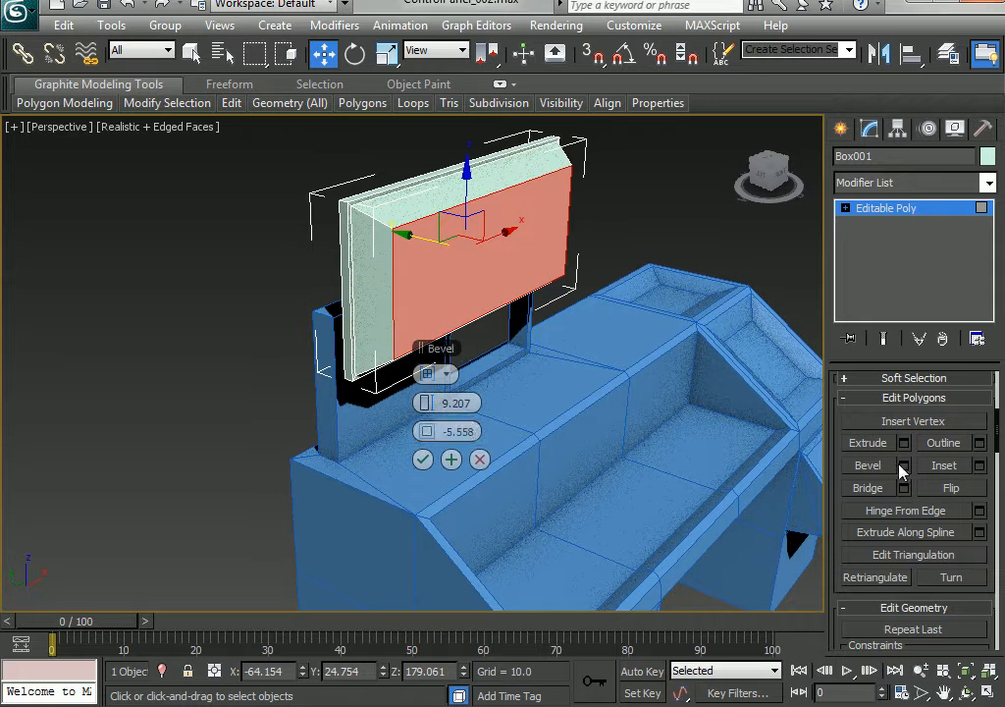
drag(407, 402, 379, 407)
right_click(429, 432)
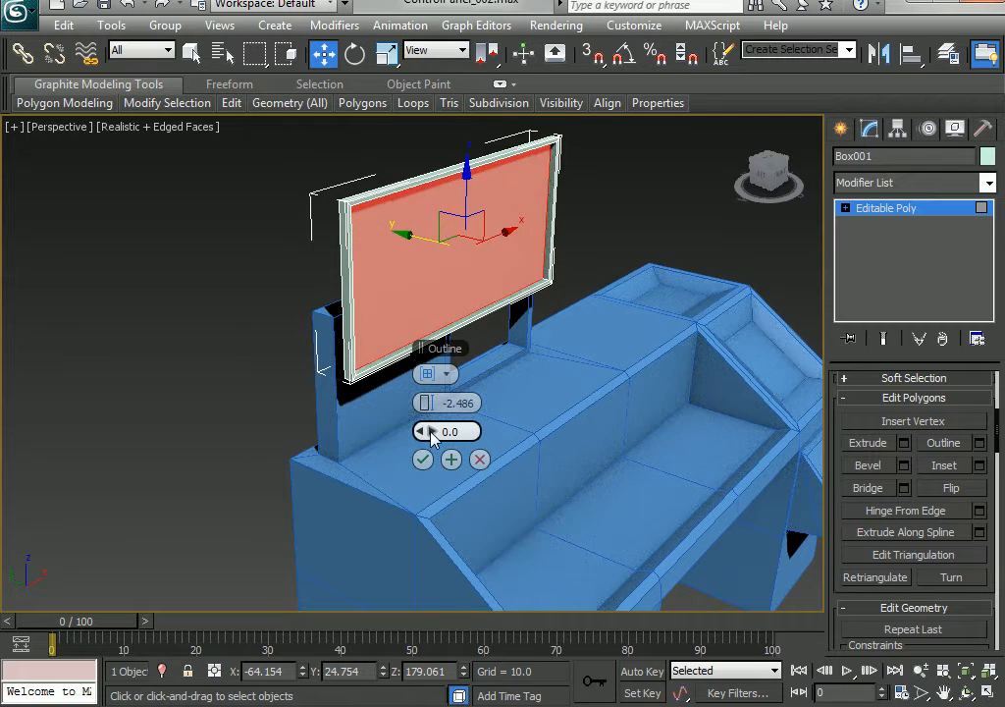
drag(430, 432, 433, 403)
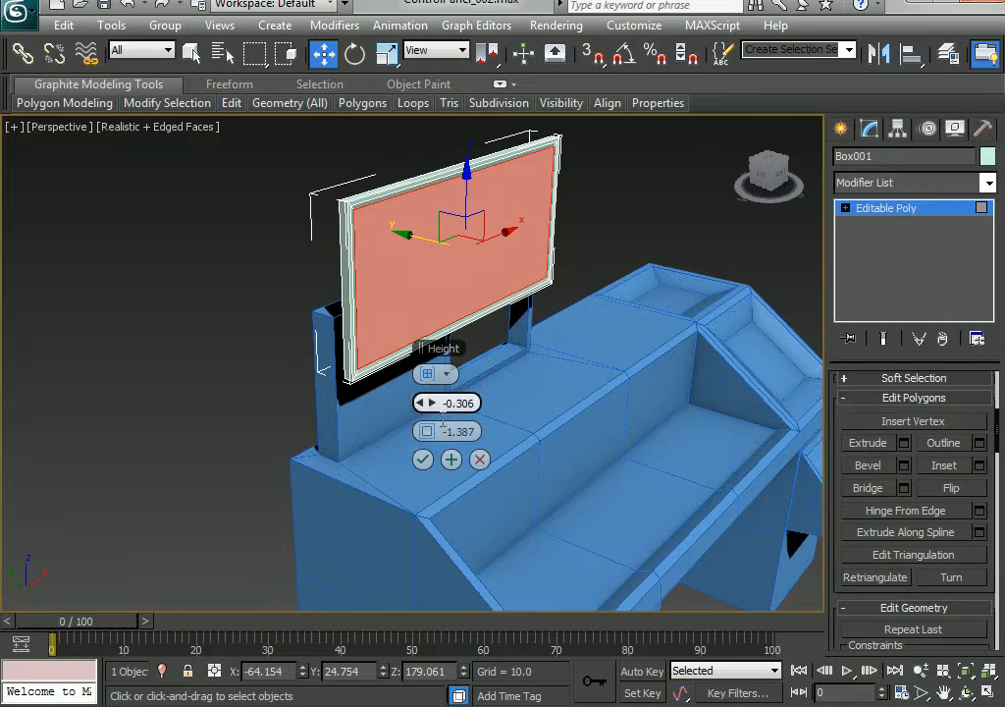
click(428, 461)
click(611, 359)
alt+middle_drag(612, 360, 458, 389)
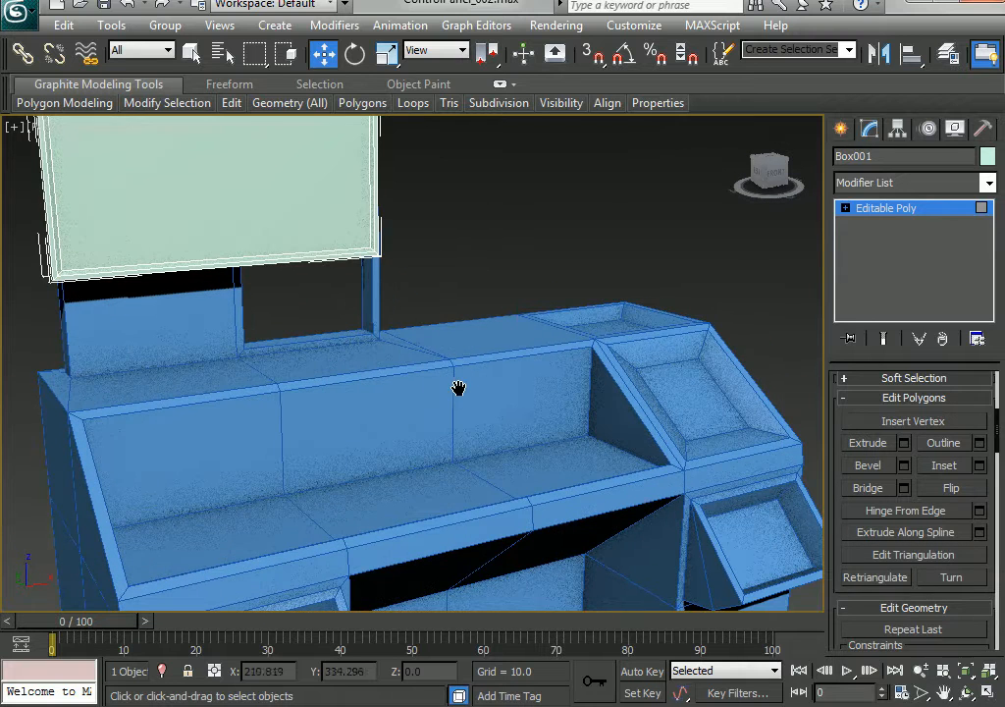
click(921, 207)
Draw a cylinder in the front view beside the monitor, with a radius of about 18 and a height of about 4.8
click(841, 130)
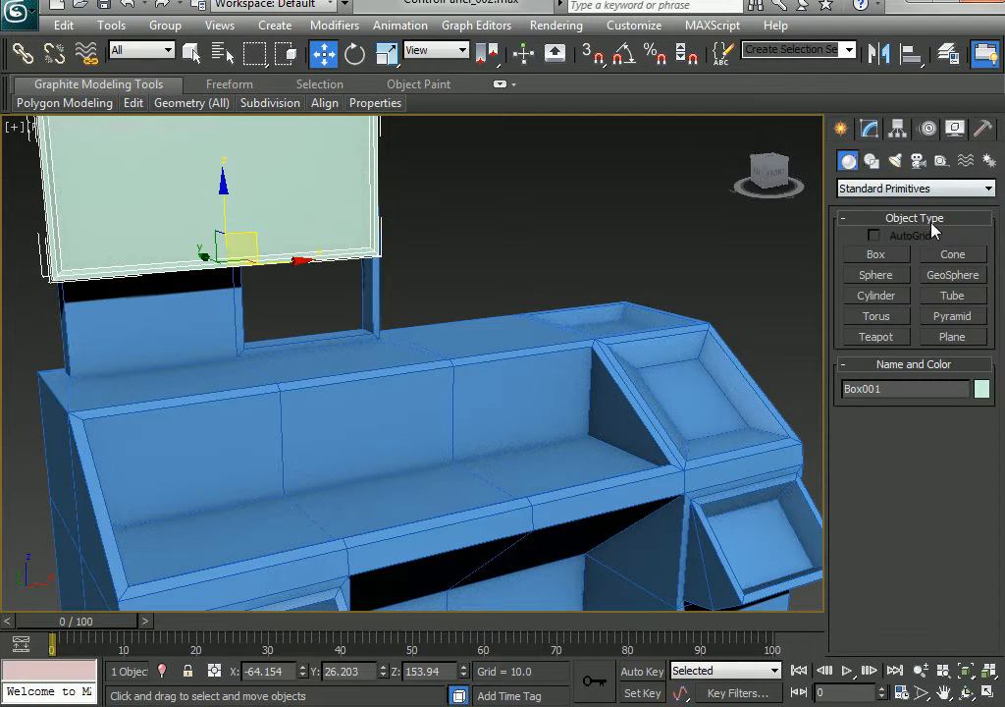
right_click(592, 269)
click(616, 286)
click(616, 271)
key(alt+w)
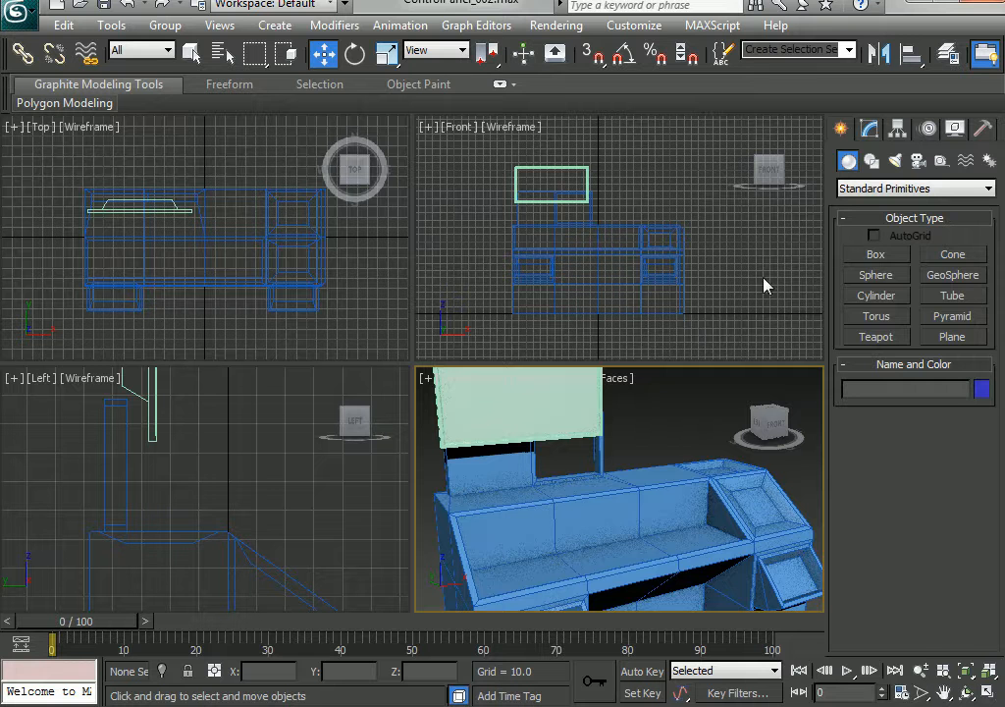
click(877, 296)
scroll(666, 229, up, 5)
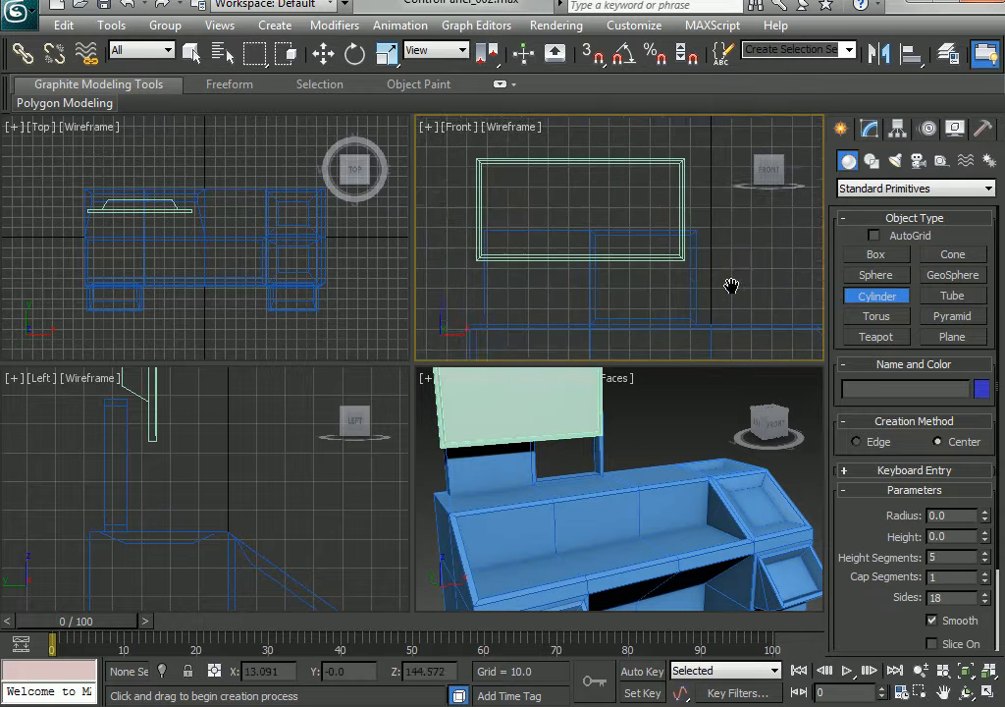
middle_drag(731, 285, 570, 251)
scroll(598, 198, up, 2)
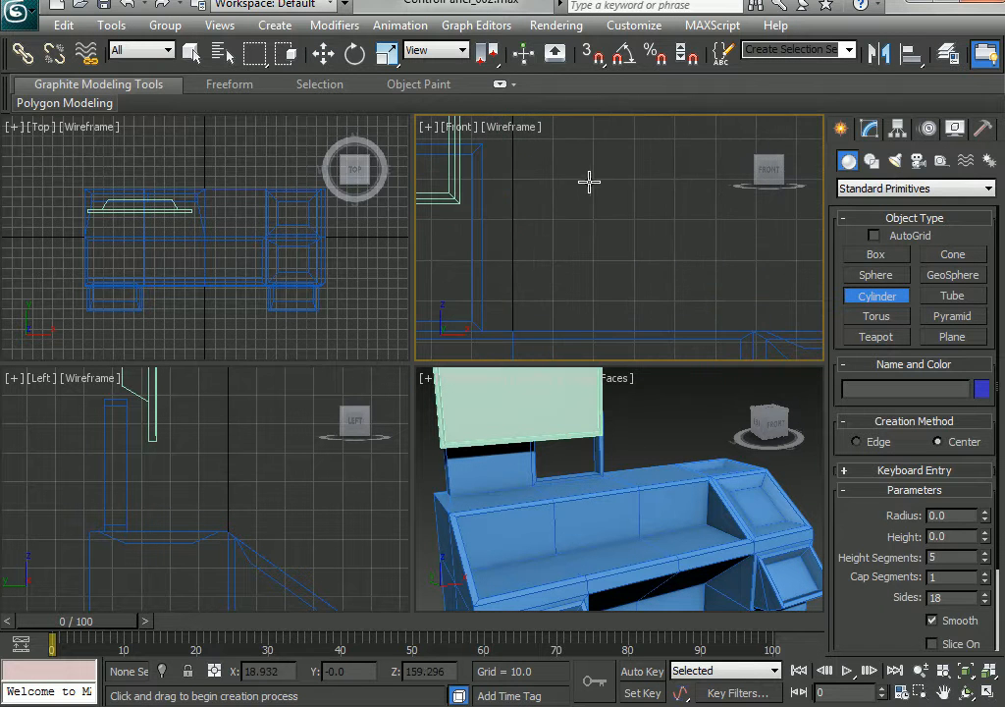
drag(588, 181, 619, 246)
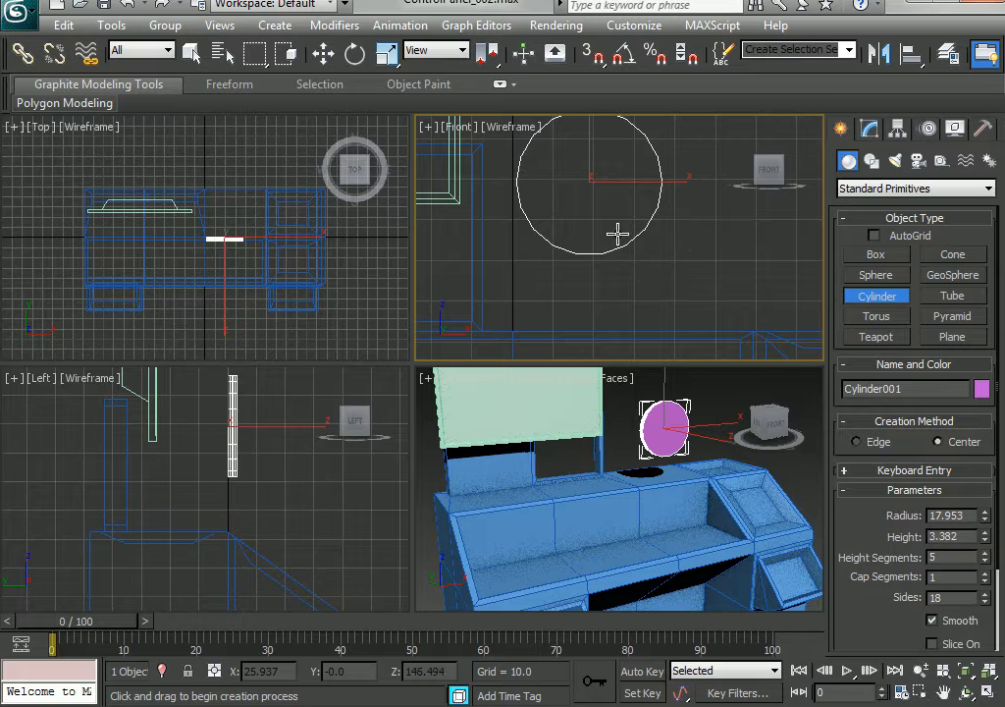
key(w)
Reduce the cylinder to 2 height segments and 14 sides
click(868, 130)
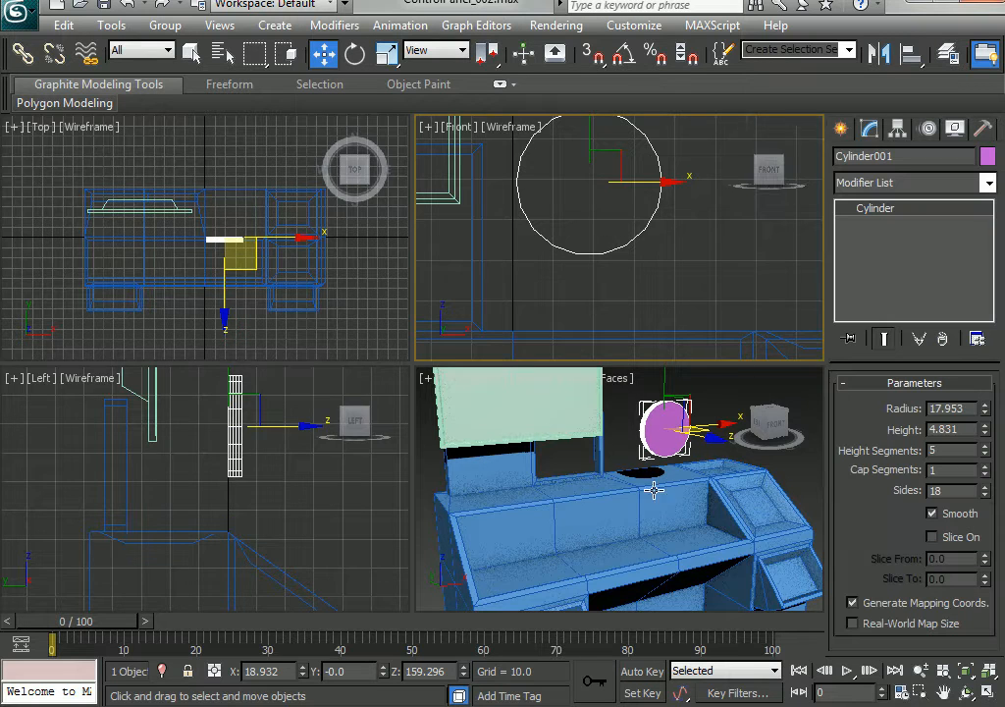
right_click(653, 476)
key(alt+w)
alt+middle_drag(425, 339, 482, 434)
scroll(498, 471, up, 3)
scroll(498, 472, up, 4)
alt+middle_drag(580, 462, 837, 461)
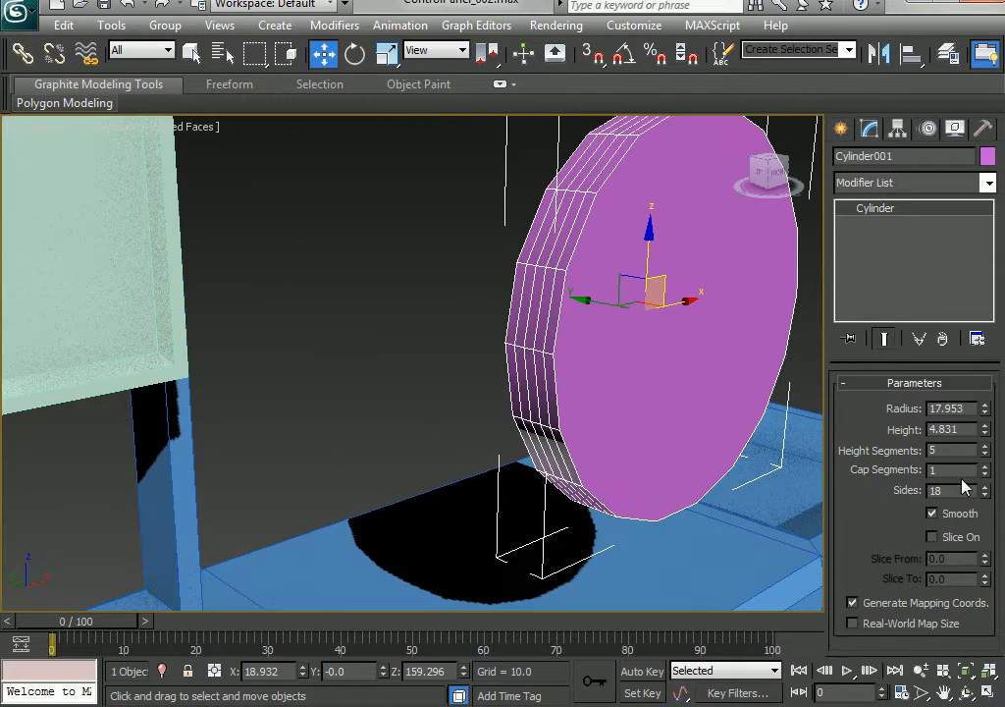
click(984, 455)
click(985, 455)
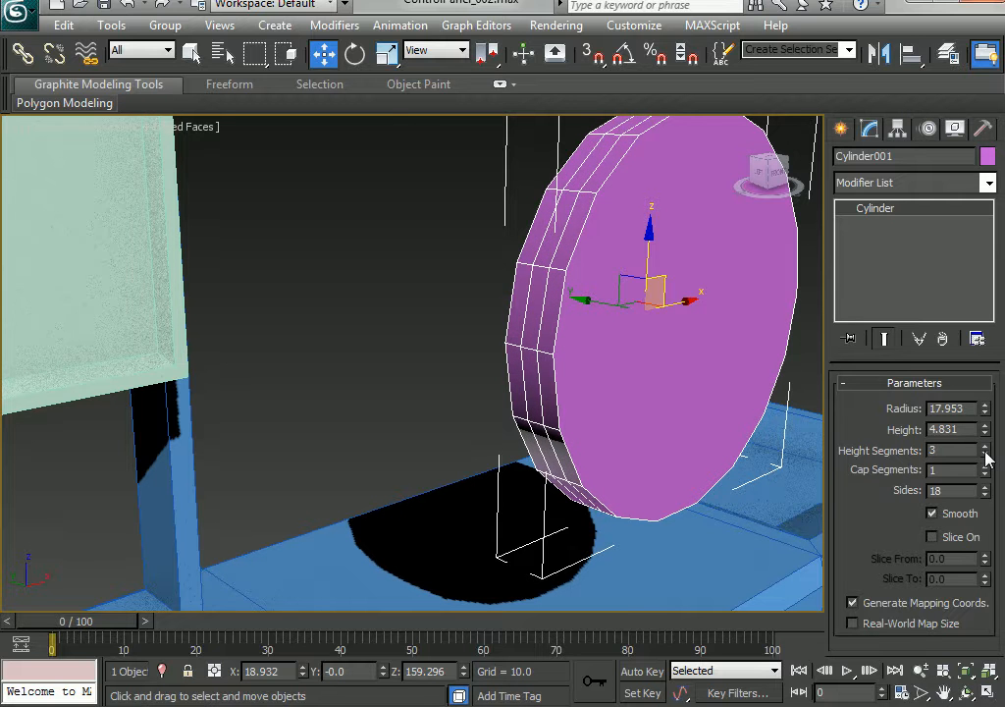
click(984, 455)
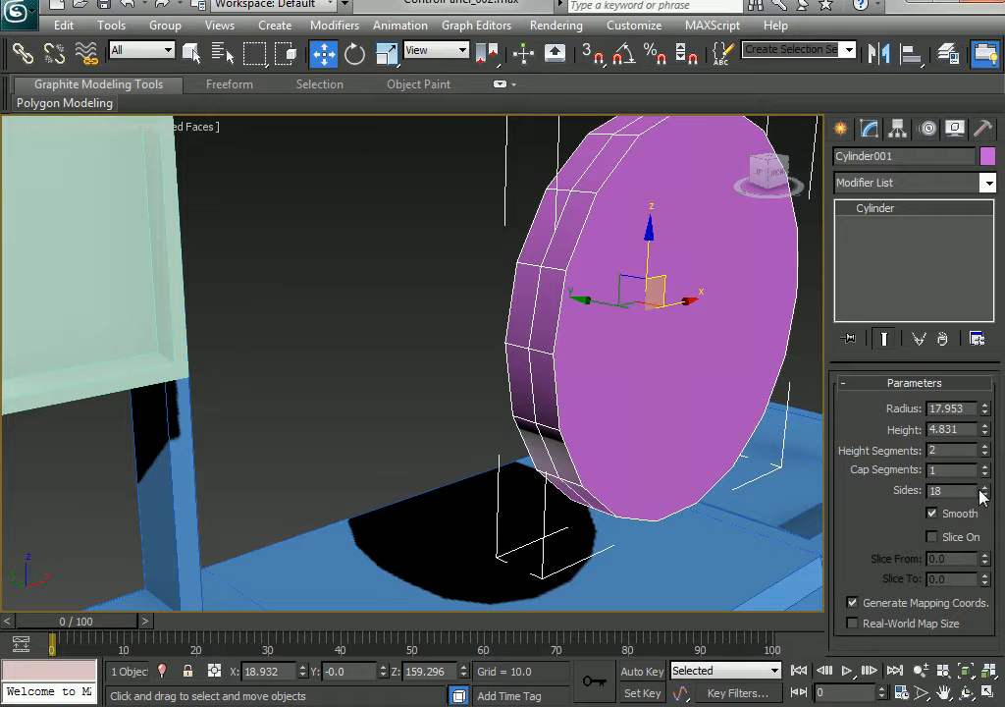
drag(984, 493, 979, 527)
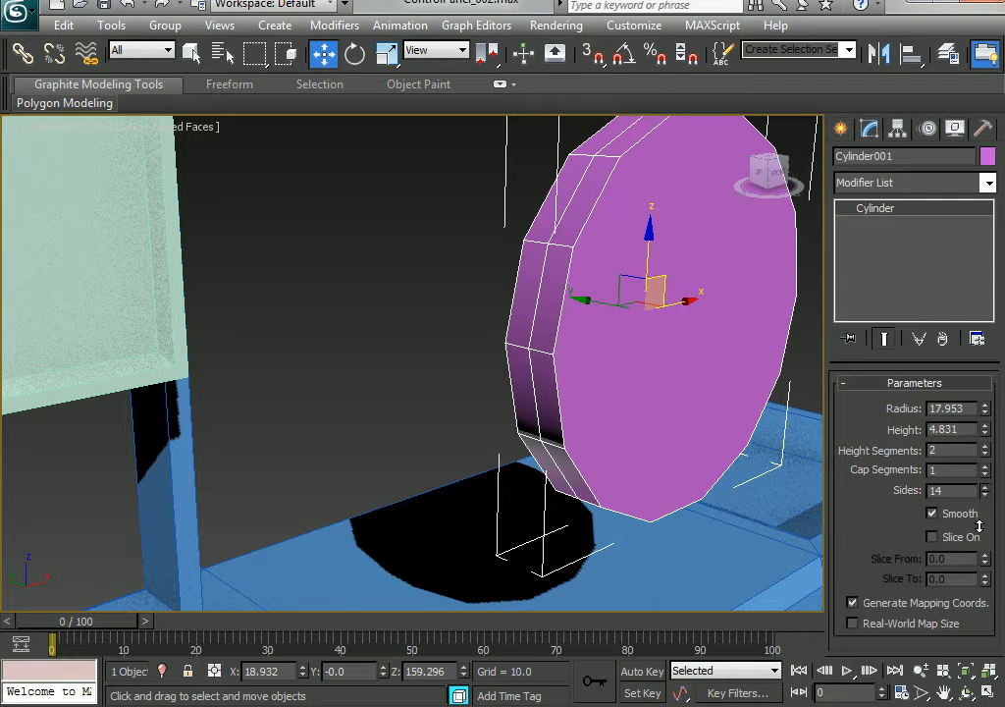
Reduce the cylinder's height to about 2.4 and convert it to an Editable Poly
middle_drag(716, 452, 615, 458)
scroll(614, 457, down, 2)
key(F4)
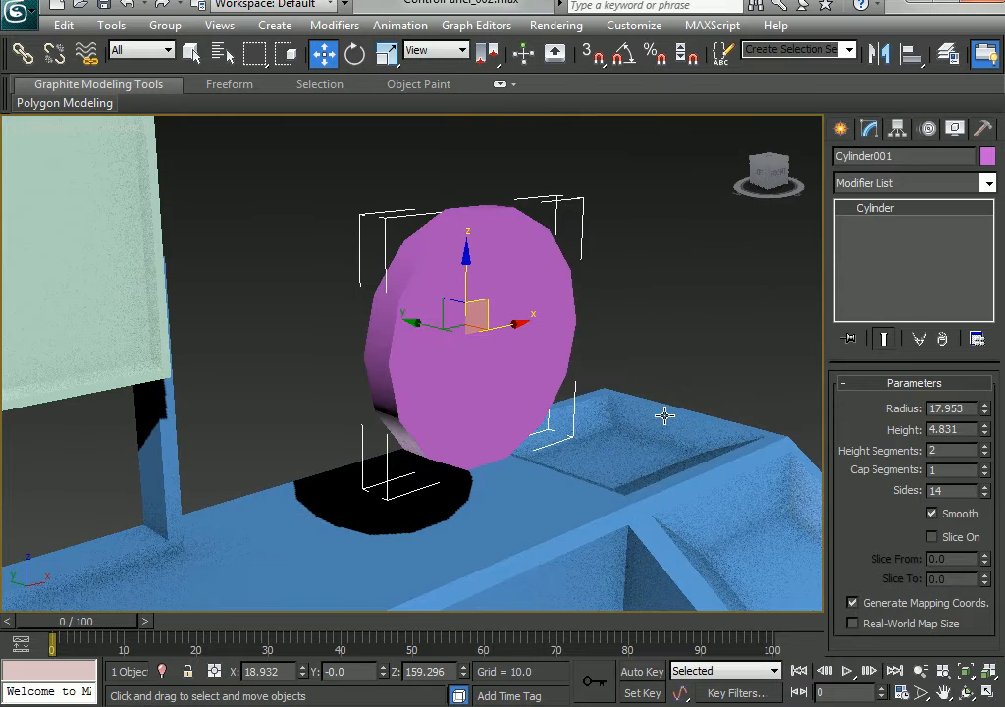
alt+middle_drag(665, 416, 607, 410)
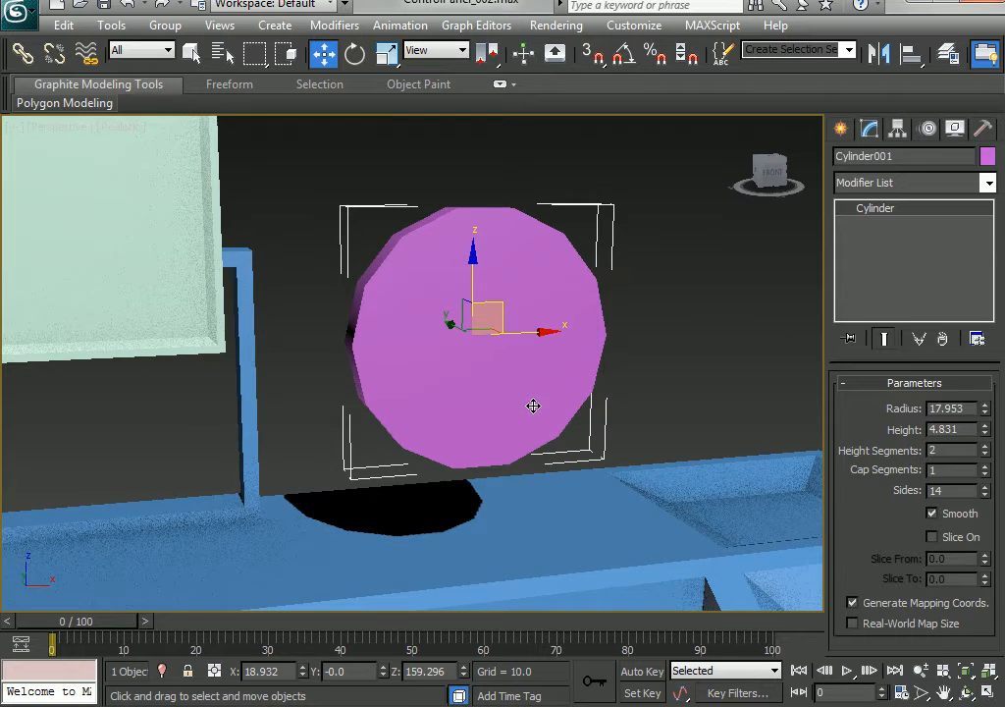
alt+middle_drag(533, 405, 518, 328)
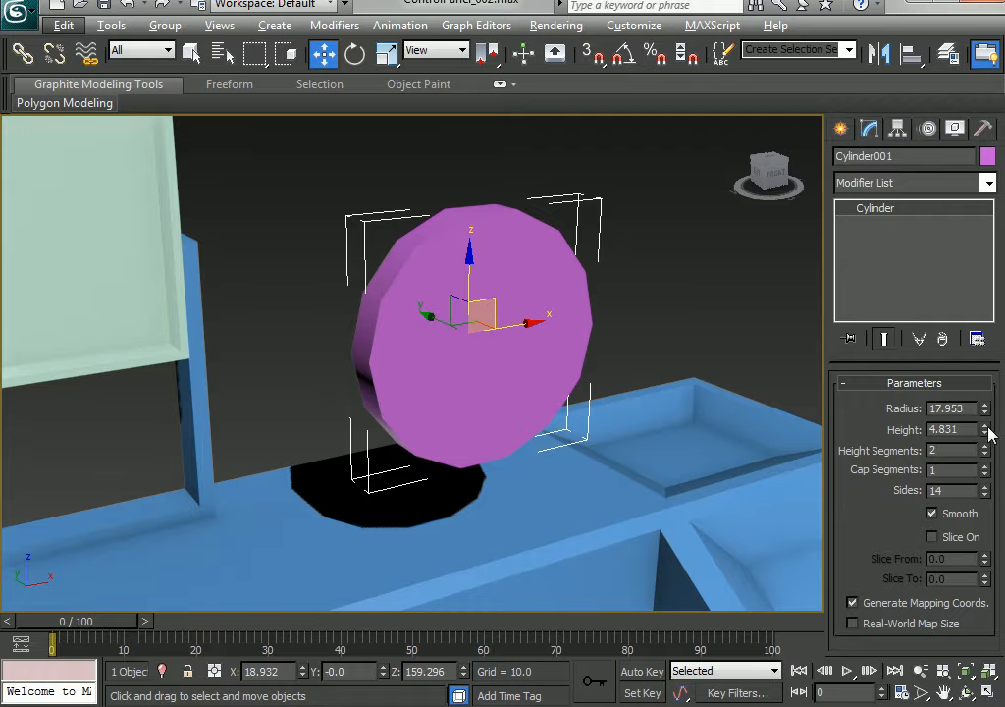
drag(985, 433, 982, 474)
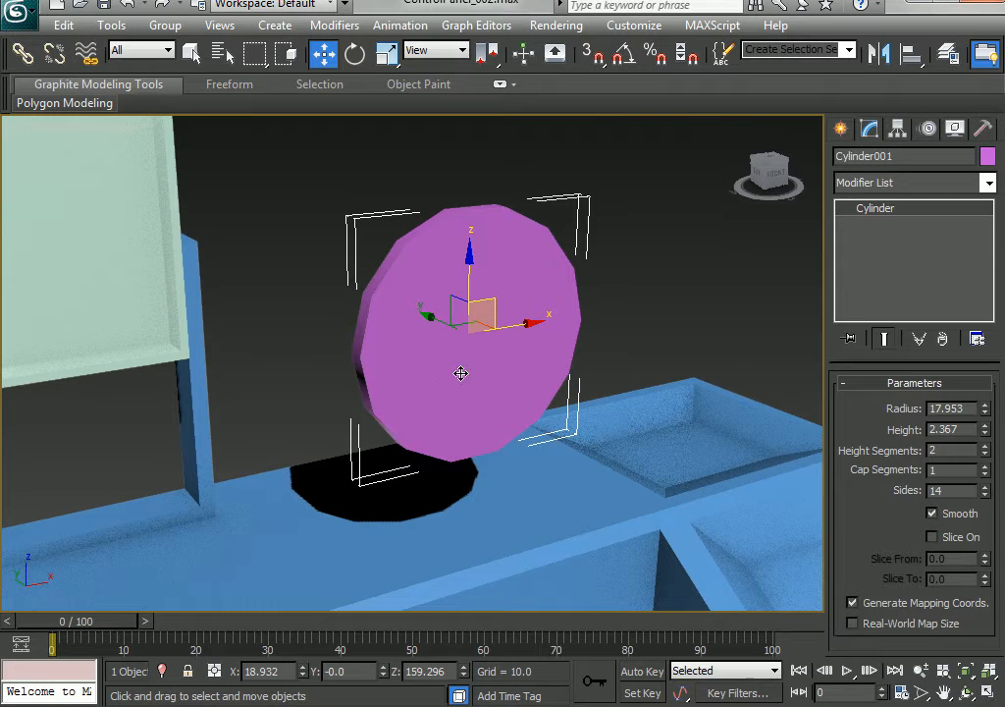
right_click(462, 286)
mouse_move(572, 466)
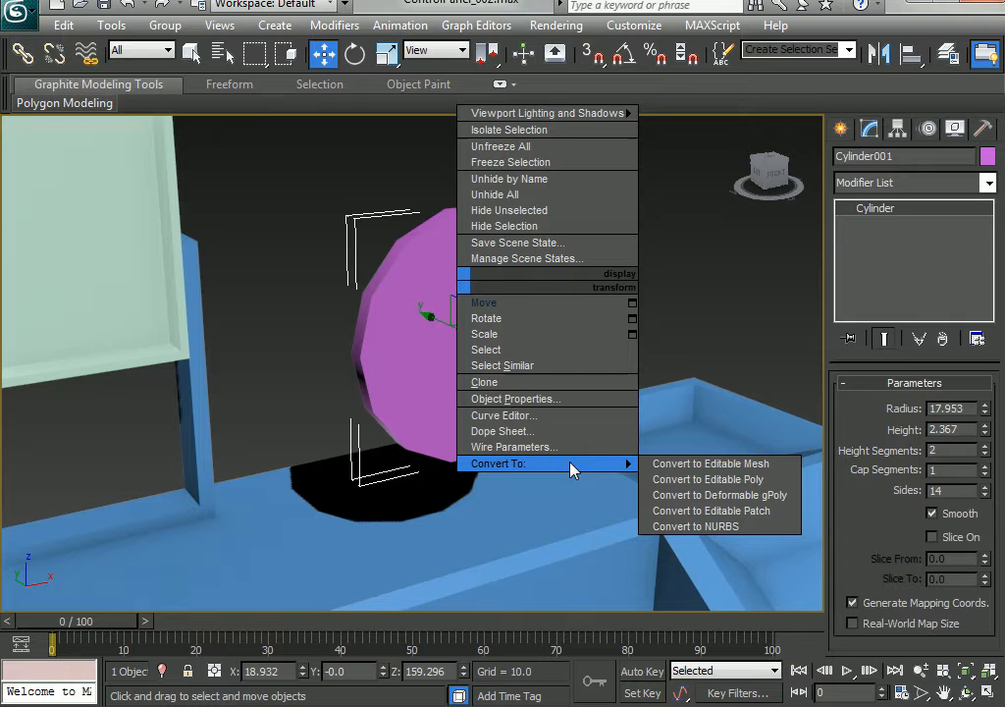
click(709, 478)
Scale the disc's front cap polygon down slightly to taper the front rim
click(937, 407)
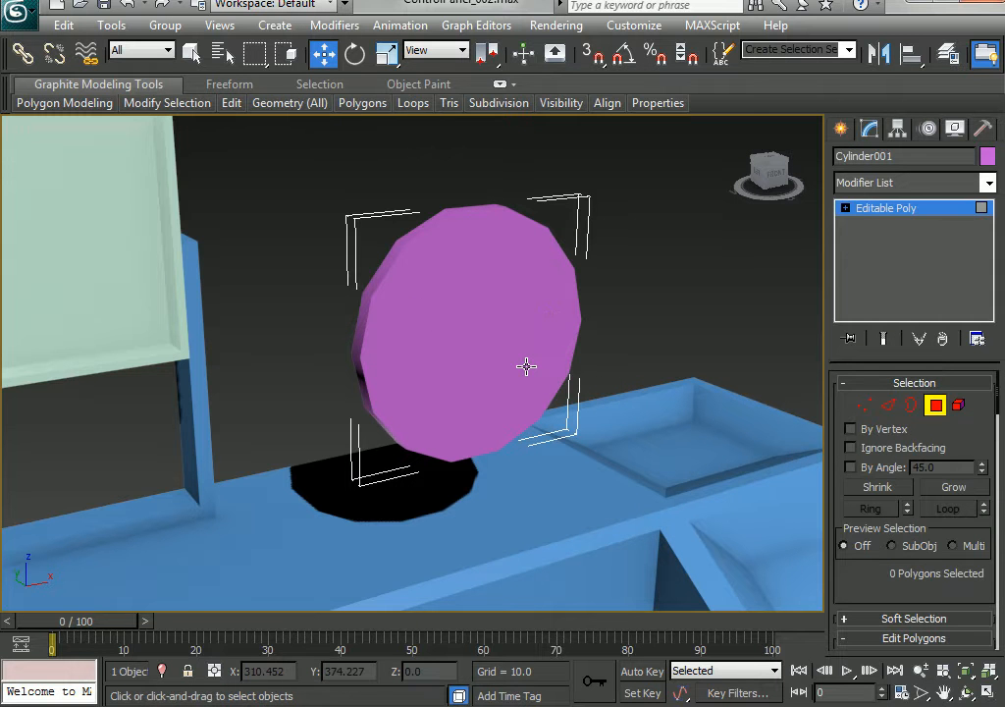
key(F4)
click(493, 322)
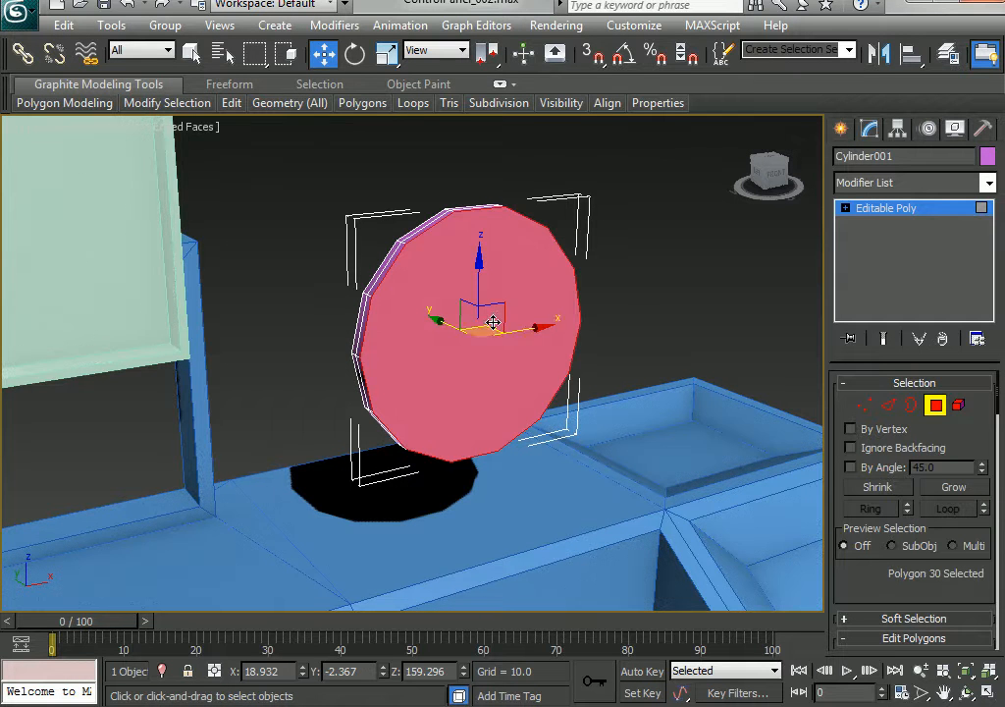
key(r)
drag(478, 334, 470, 338)
Inset the disc's front cap polygon by slightly more than 1.0 to form a narrow rim
alt+middle_drag(475, 358, 469, 403)
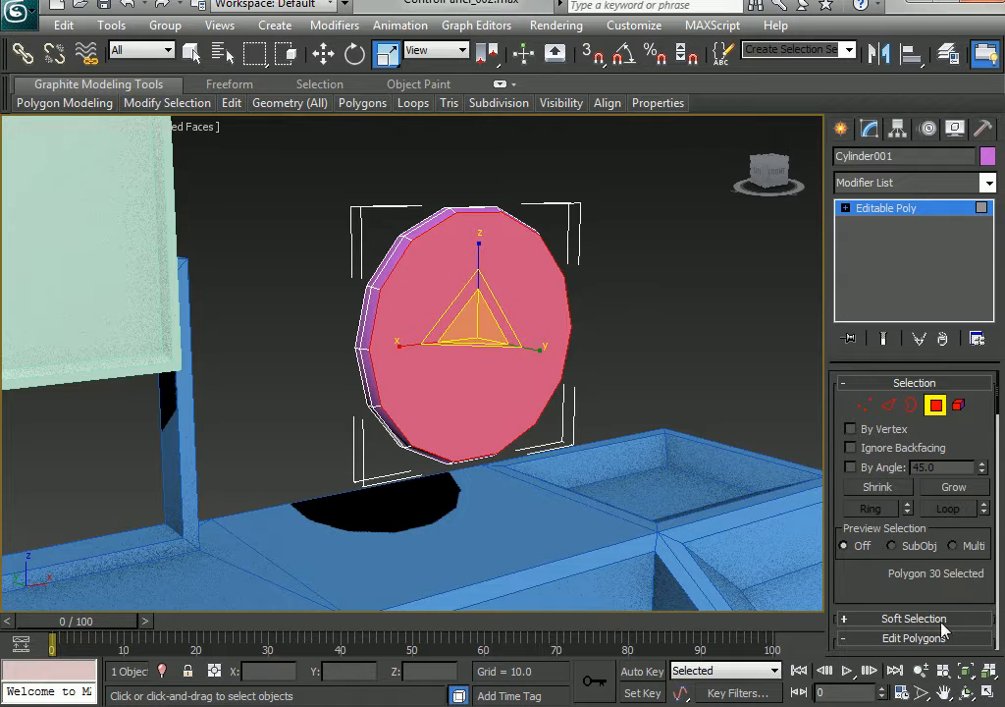
scroll(942, 628, down, 5)
click(980, 509)
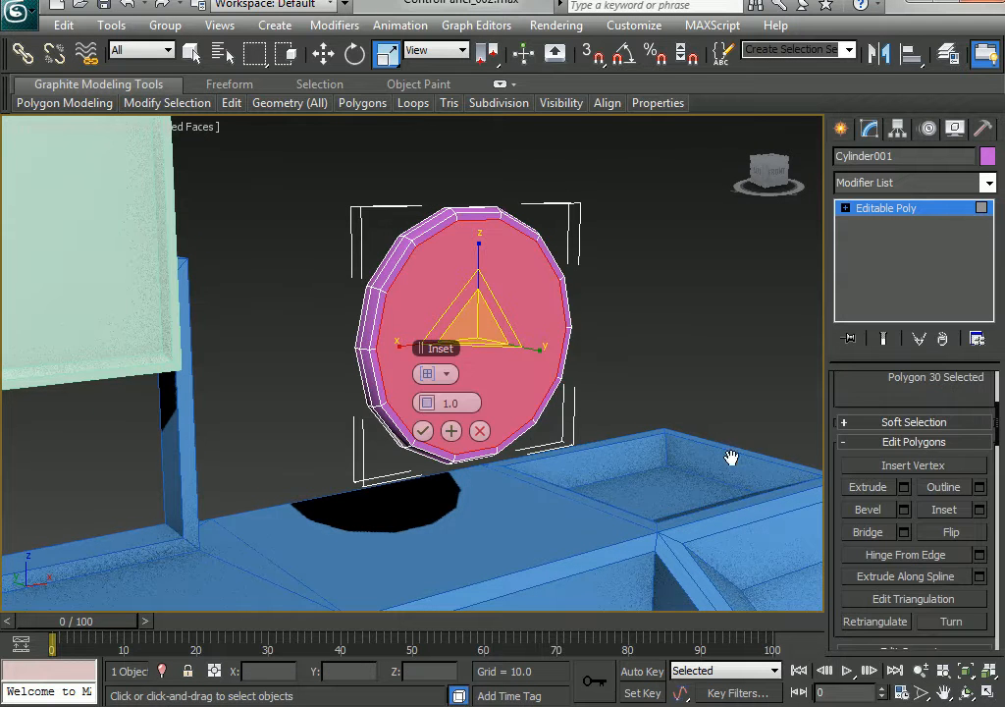
drag(432, 403, 435, 411)
click(423, 430)
Move the inset front polygon inward along Y to about -1.9 to recess the disc's face
key(w)
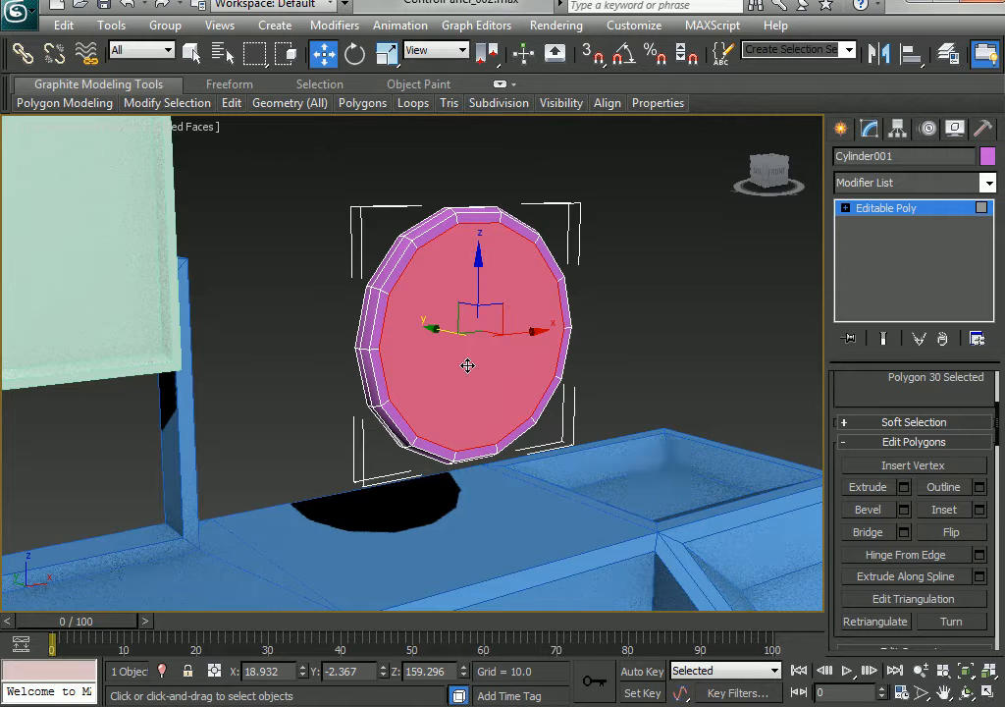
alt+middle_drag(470, 363, 528, 371)
scroll(528, 371, up, 5)
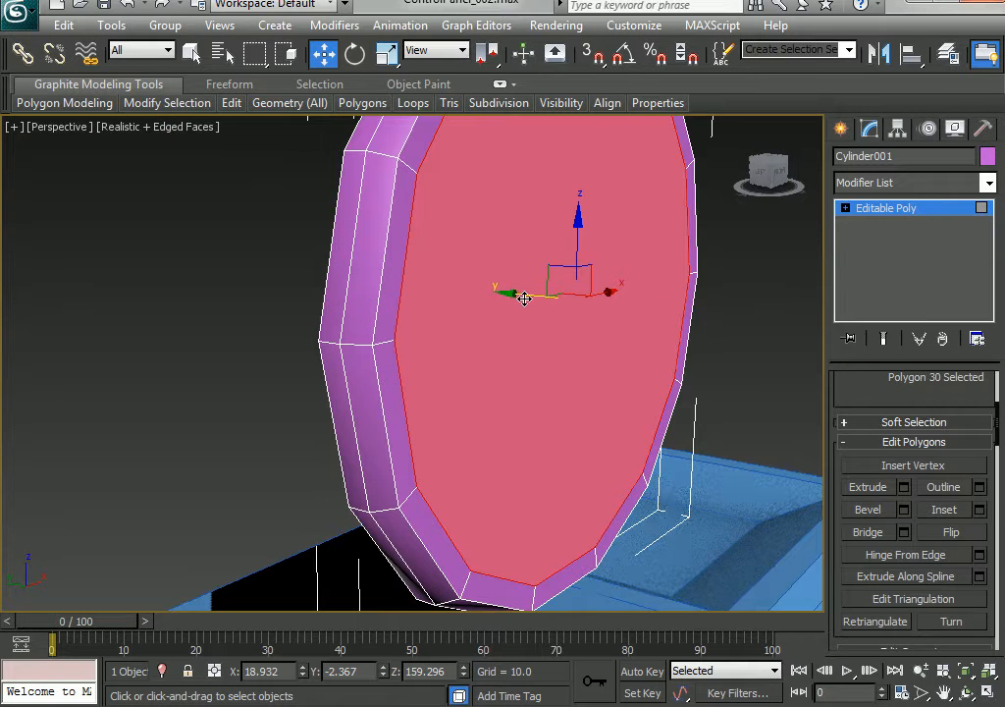
drag(524, 299, 519, 296)
alt+middle_drag(518, 297, 560, 395)
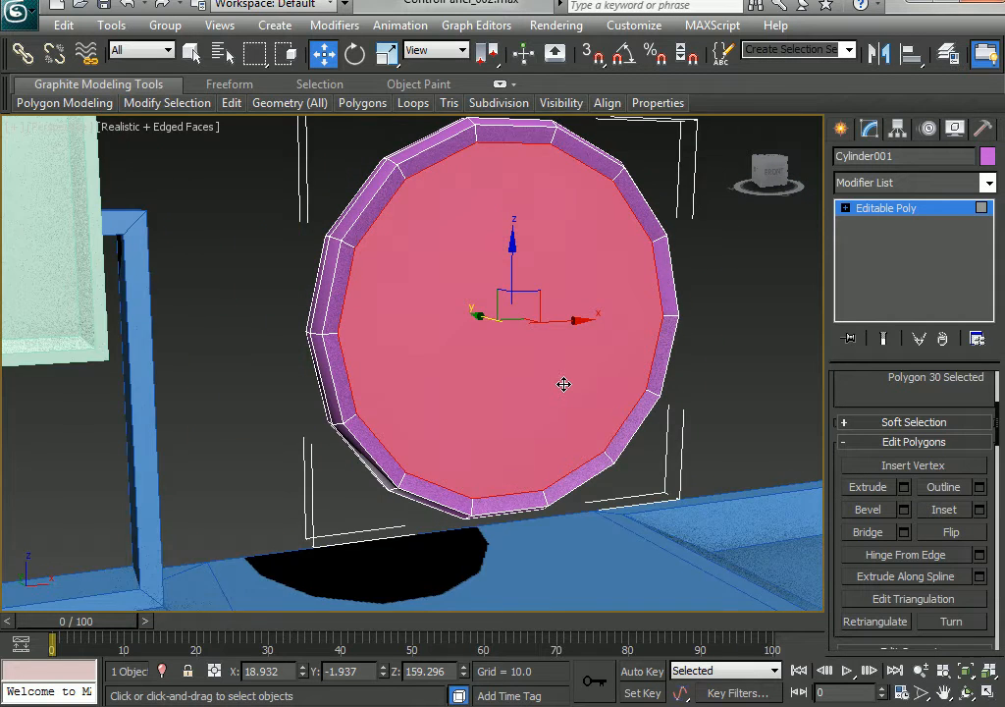
scroll(562, 387, down, 3)
click(670, 407)
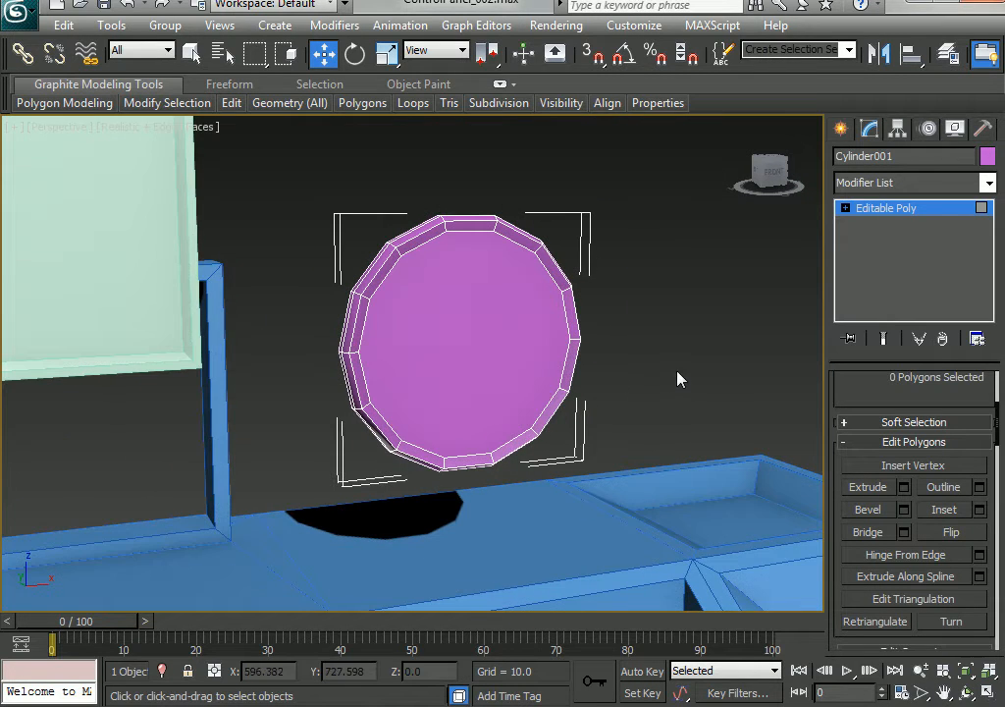
Delete the disc's rear cap polygon
alt+middle_drag(678, 378, 488, 352)
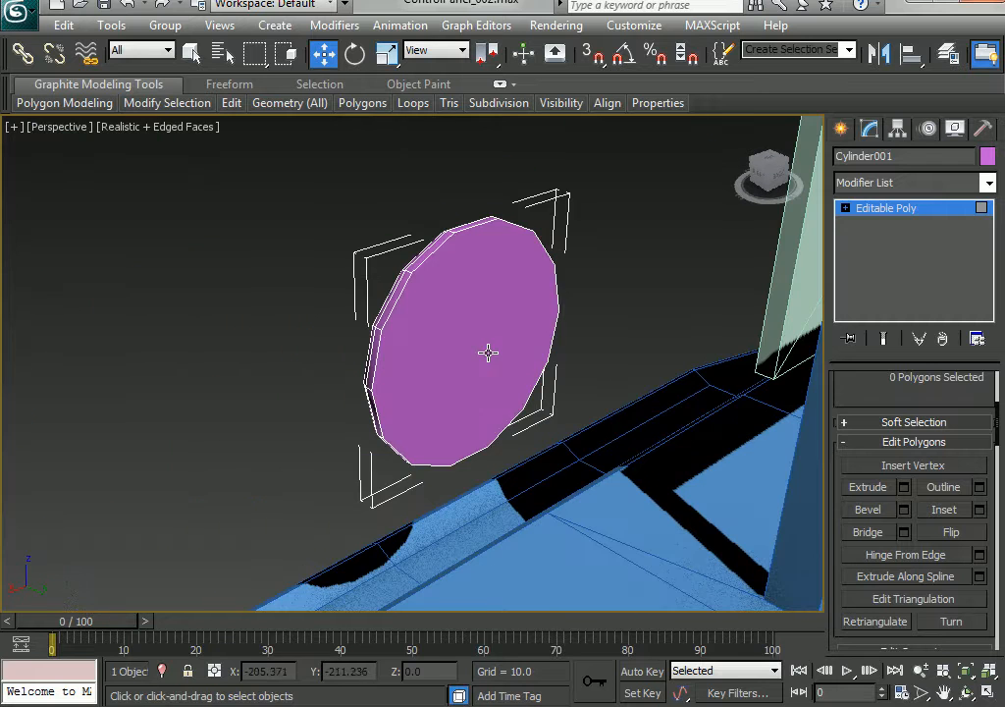
click(471, 295)
key(Delete)
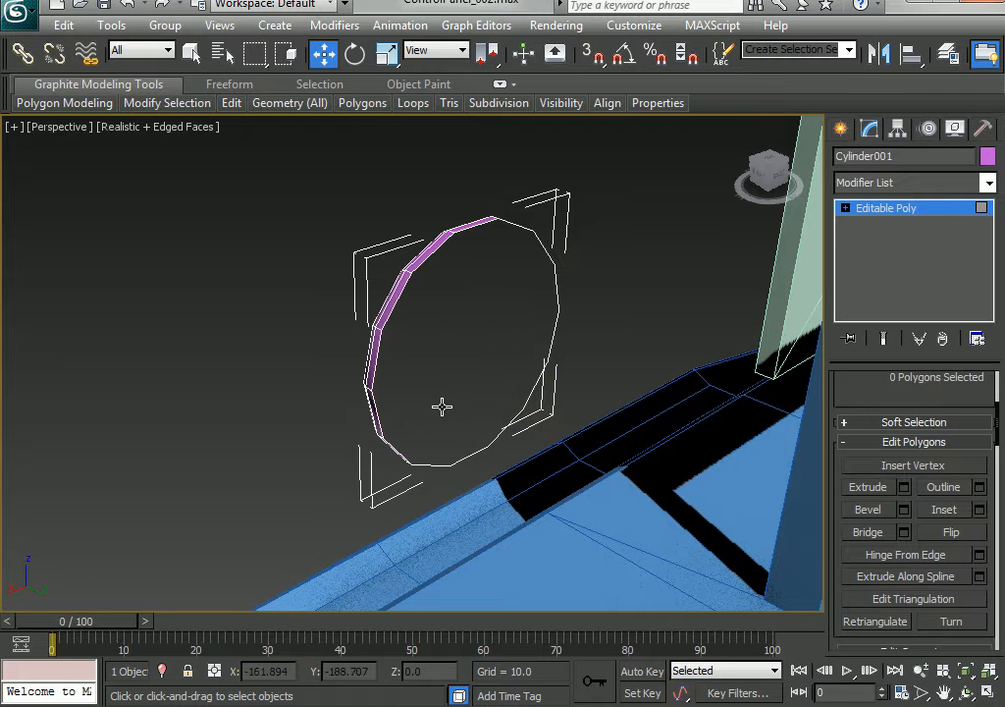
Assign smoothing group 5 to all of the disc's polygons except the recessed front face
alt+middle_drag(421, 406, 734, 382)
click(534, 334)
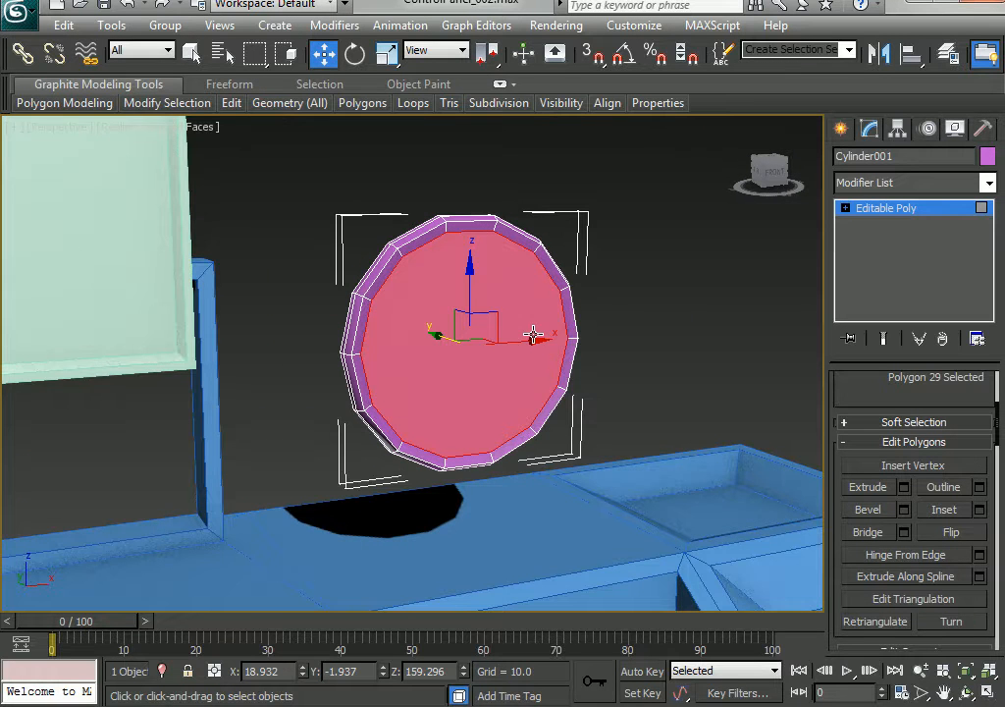
click(64, 26)
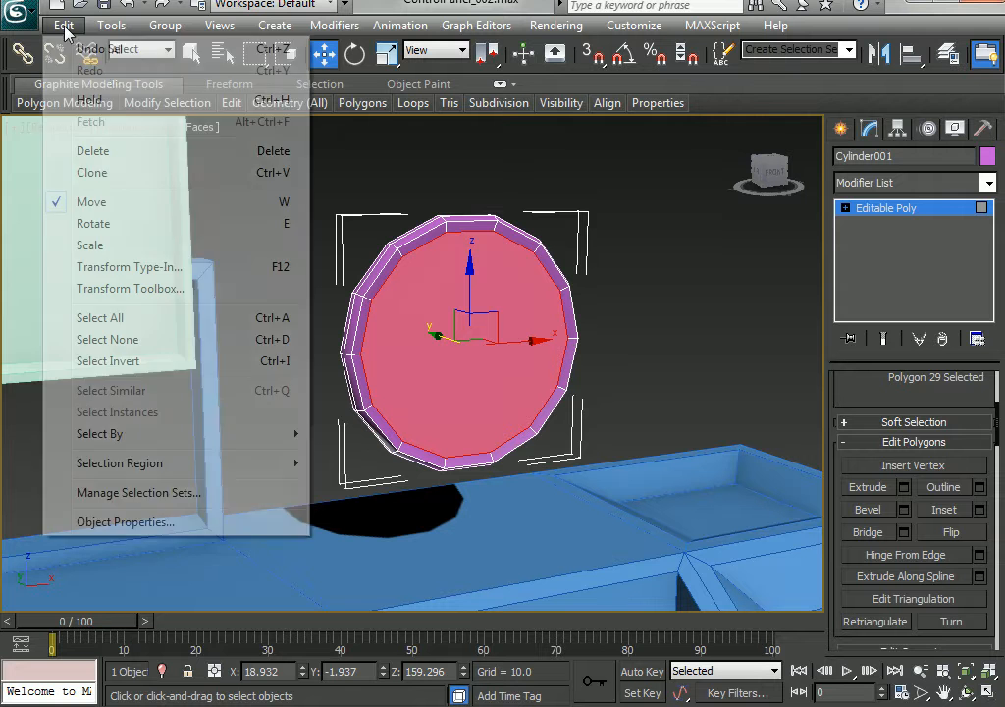
click(108, 361)
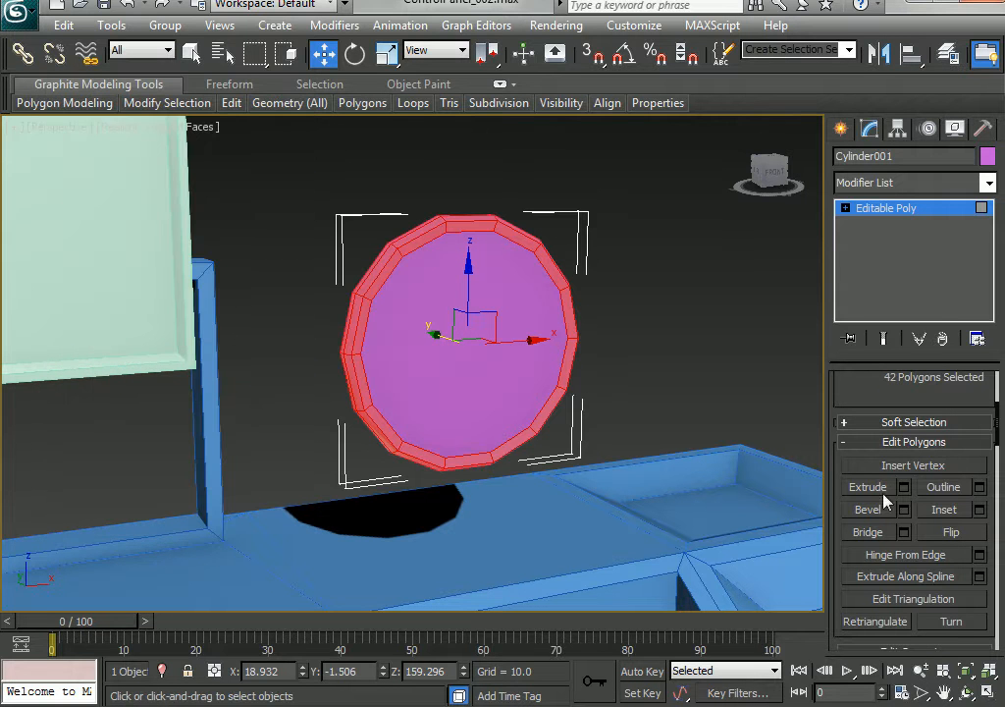
scroll(837, 461, down, 5)
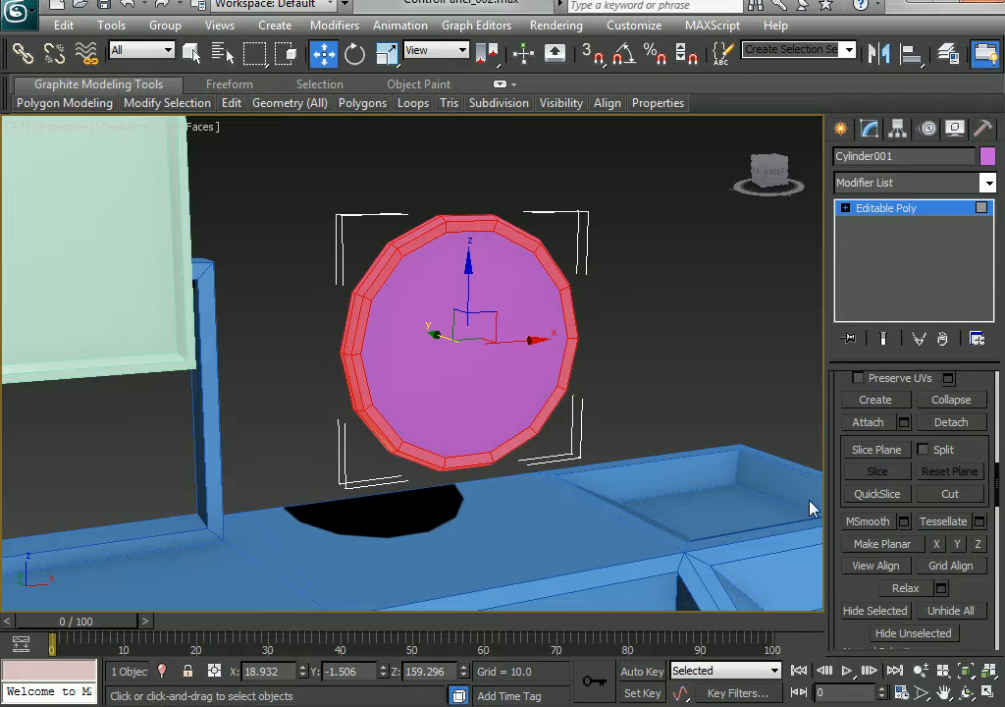
drag(838, 535, 838, 357)
scroll(911, 550, down, 2)
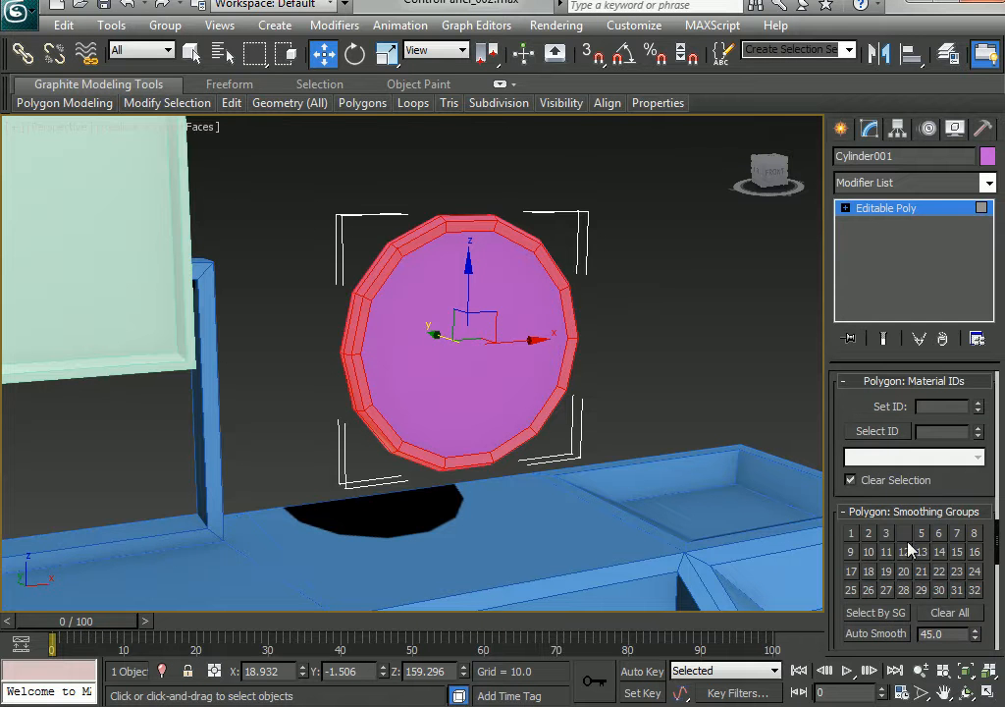
click(922, 533)
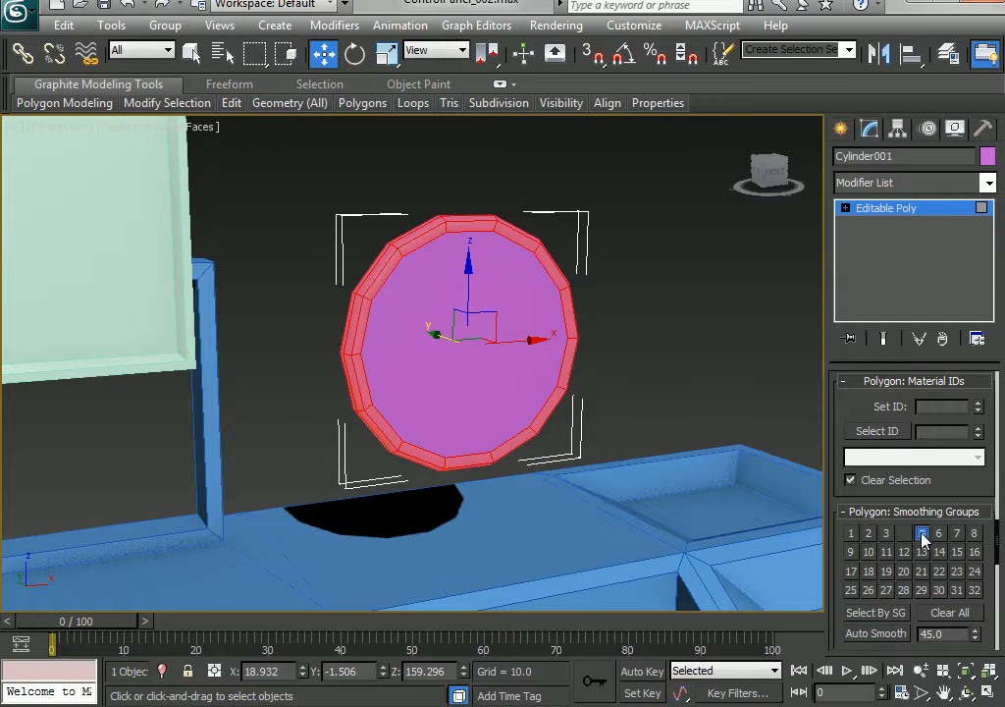
click(669, 377)
key(F4)
alt+middle_drag(626, 392, 673, 432)
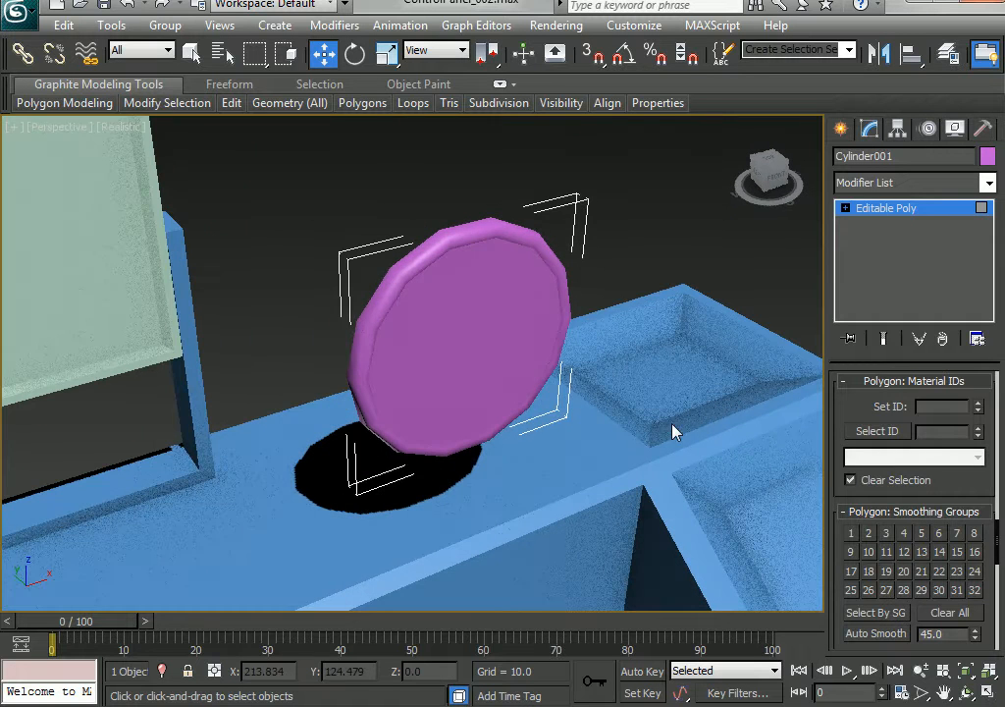
Leave polygon editing and move the whole disc back along Y to about 37.6, in line with the rear frame
click(488, 341)
click(913, 211)
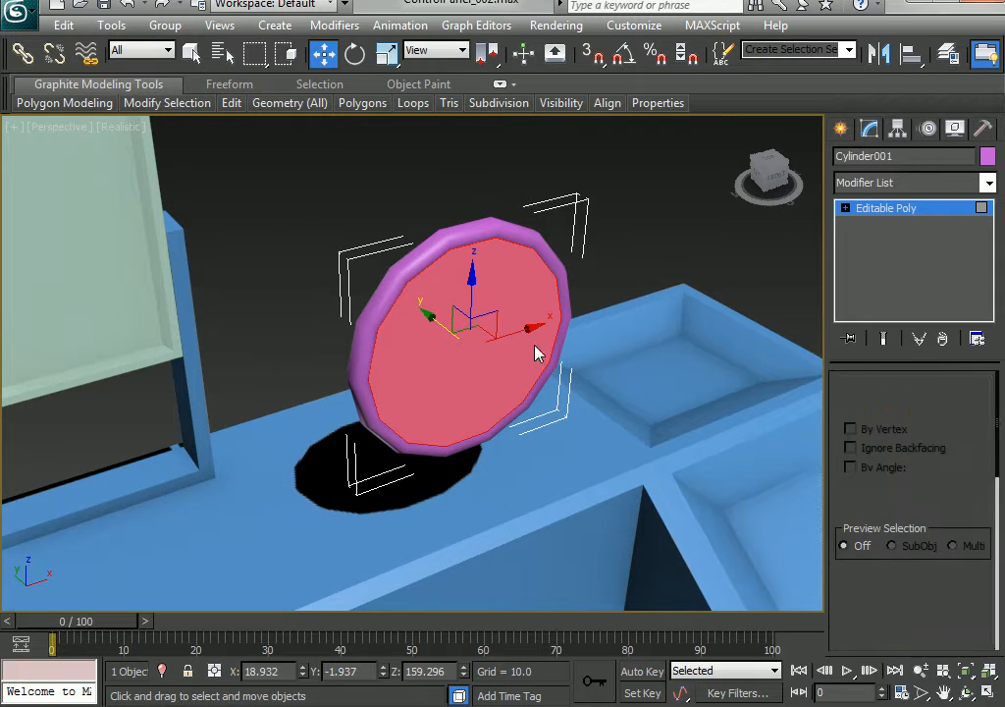
alt+middle_drag(534, 349, 426, 406)
key(alt+w)
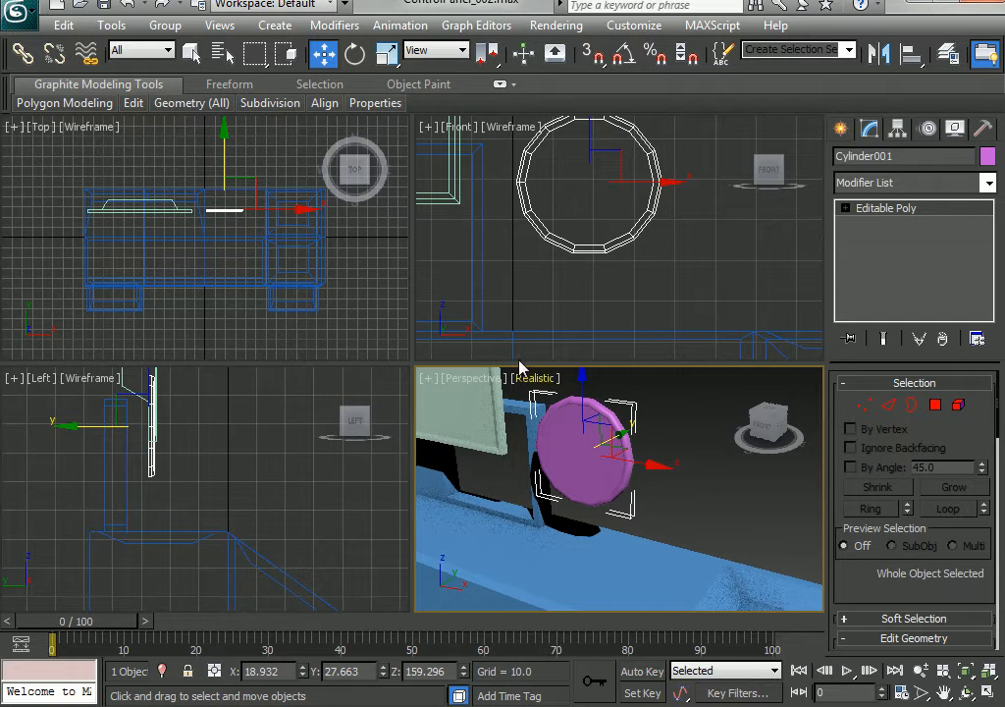
right_click(152, 517)
scroll(152, 515, up, 2)
middle_drag(155, 503, 216, 550)
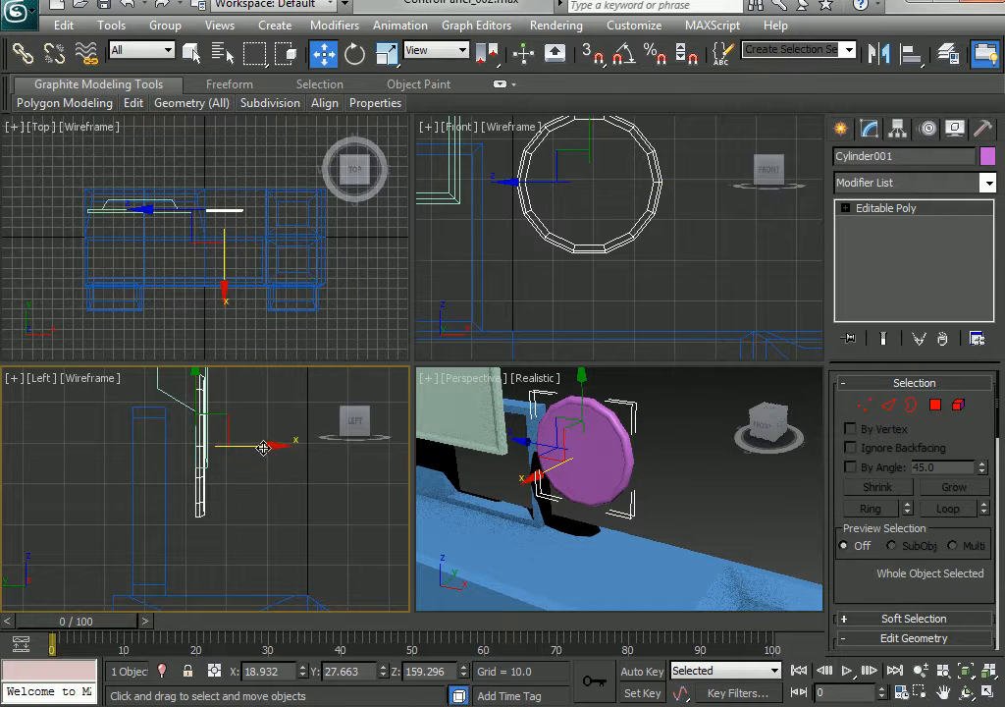
drag(263, 445, 223, 447)
scroll(570, 260, down, 4)
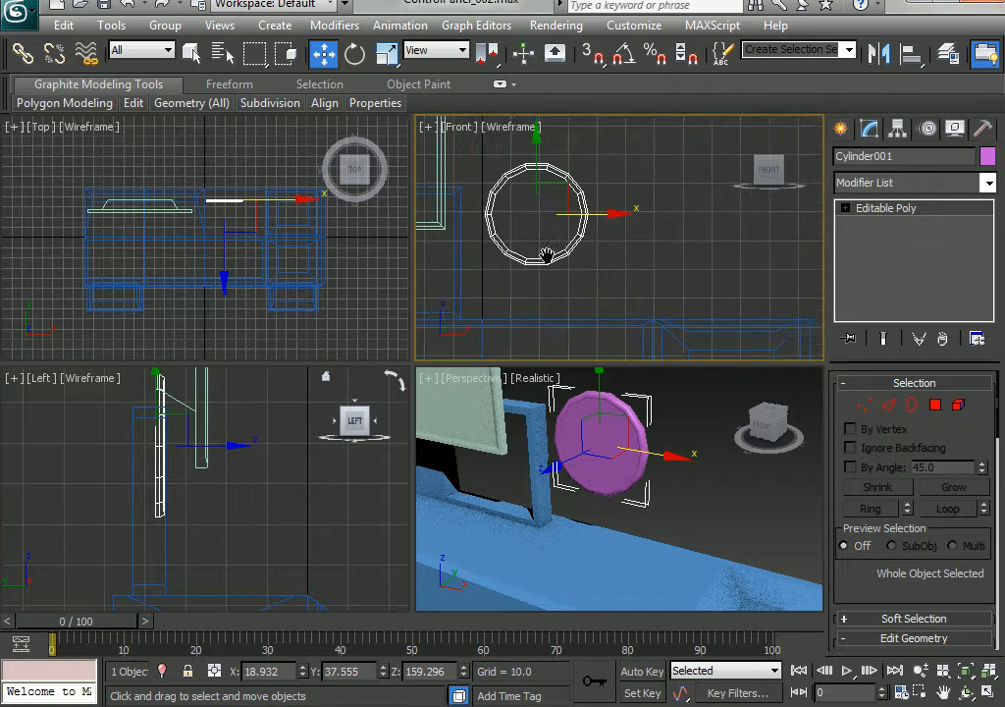
Copy the disc twice, placing one copy beside it at about X 80.4 and another between them at about X 48.4, Z 169.4
mouse_move(617, 224)
shift+mouse_down()
mouse_move(742, 224)
mouse_move(650, 192)
shift+mouse_up()
click(503, 440)
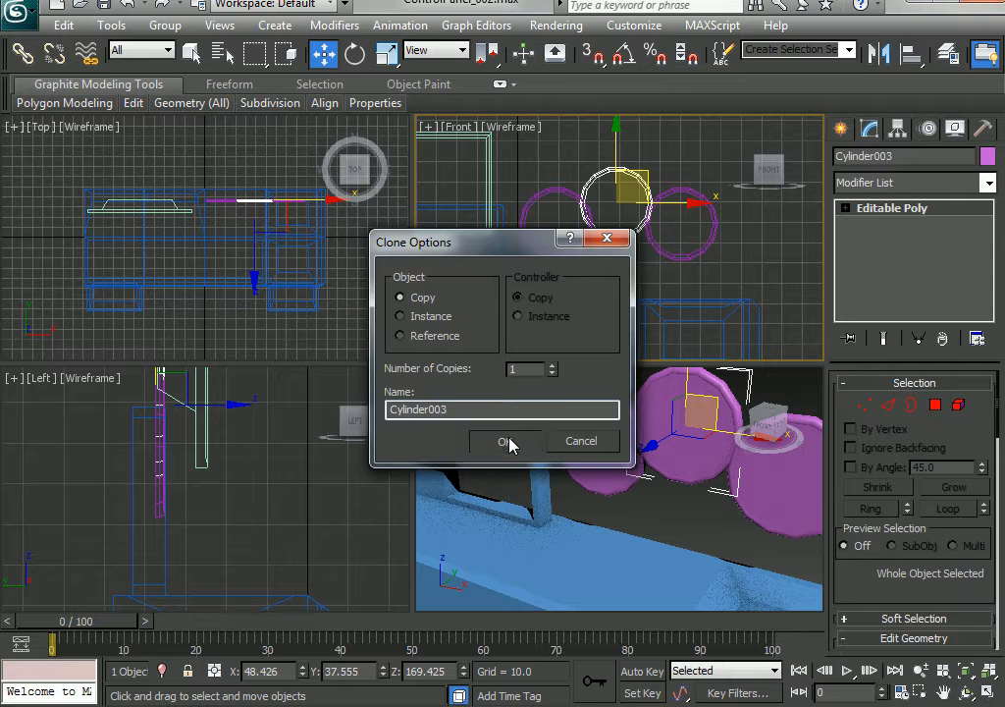
click(505, 441)
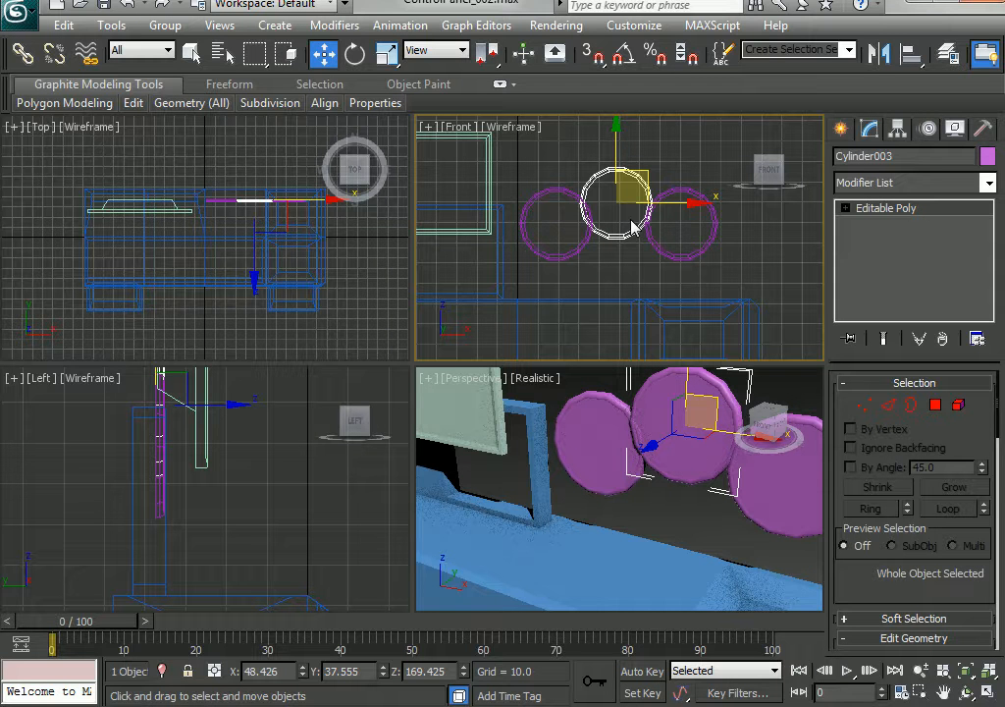
Scale the middle disc down uniformly to a little over half its size
key(r)
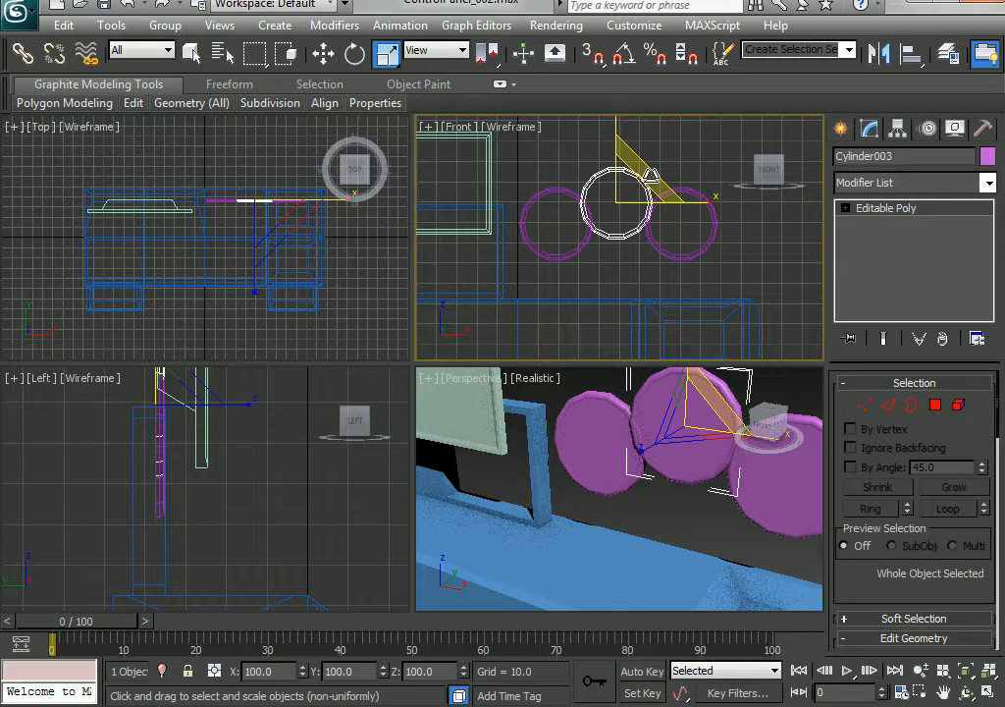
mouse_move(659, 496)
alt+middle_down()
mouse_move(644, 505)
mouse_move(649, 496)
alt+middle_up()
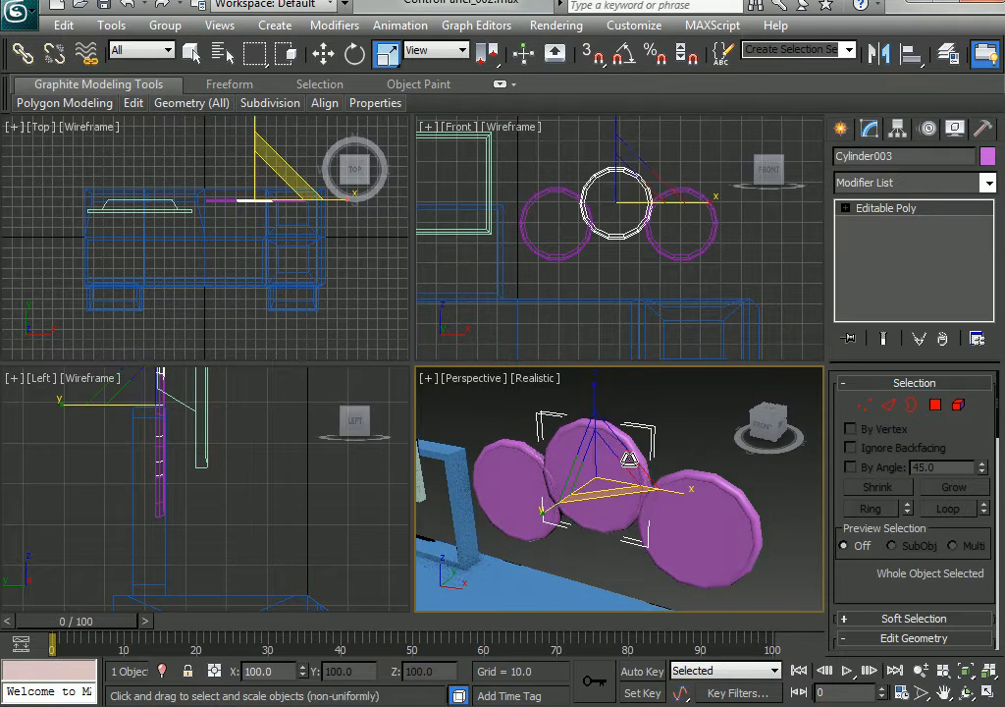
drag(671, 490, 577, 482)
Copy the small disc straight down to about Z 148.1, directly beneath the original
key(w)
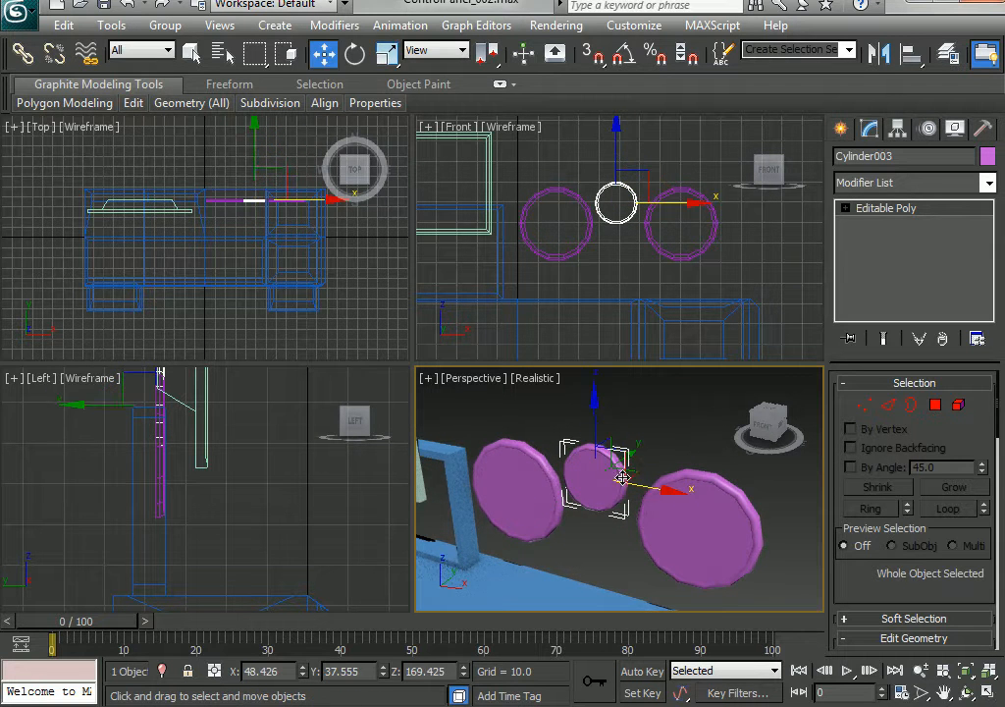
mouse_move(594, 435)
shift+mouse_down()
mouse_move(587, 453)
mouse_move(603, 481)
shift+mouse_up()
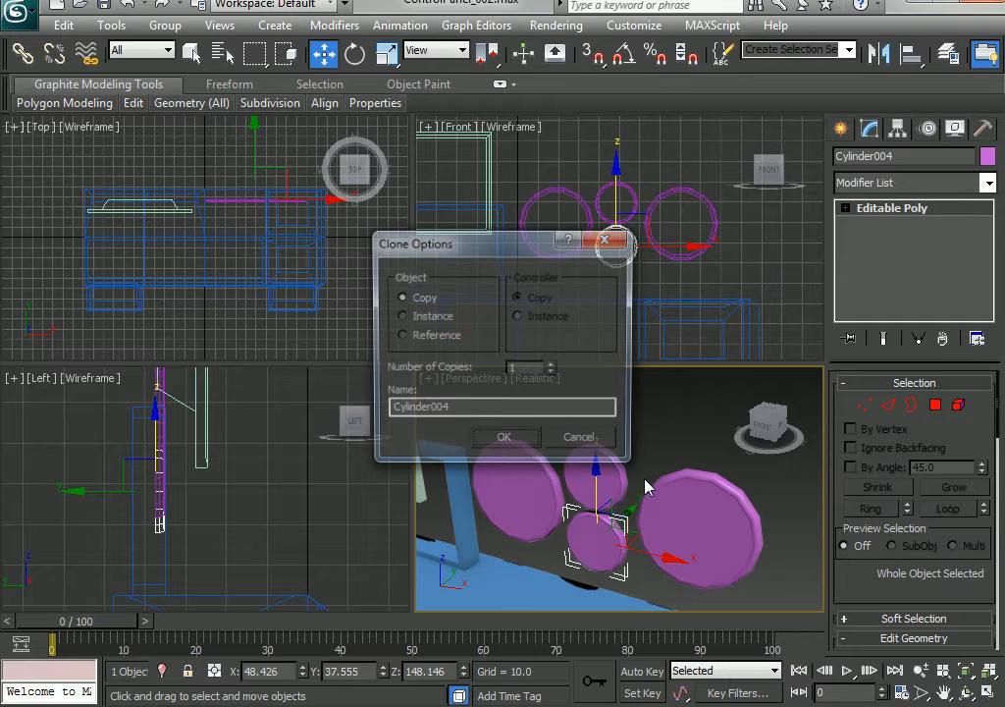
click(510, 443)
Move the large disc at the far end slightly along X toward the two small discs, then deselect it
click(685, 497)
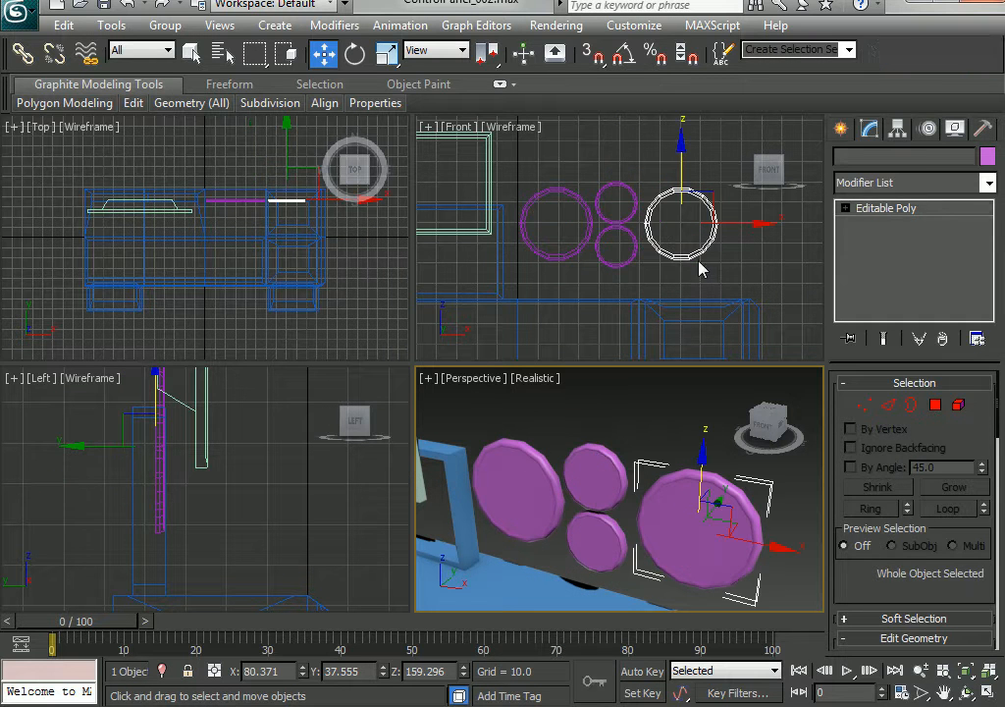
drag(740, 231, 734, 224)
click(719, 289)
Create a thin horizontal cylinder behind the discs, about 2.2 in radius and about 77 long, as their support rod
click(843, 129)
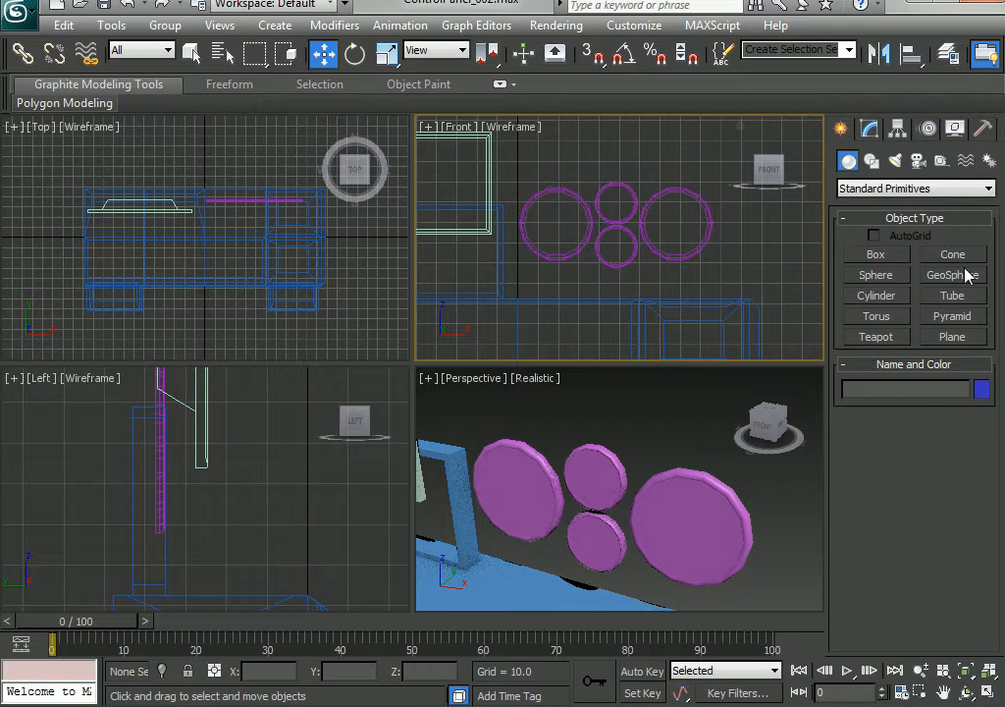
click(876, 297)
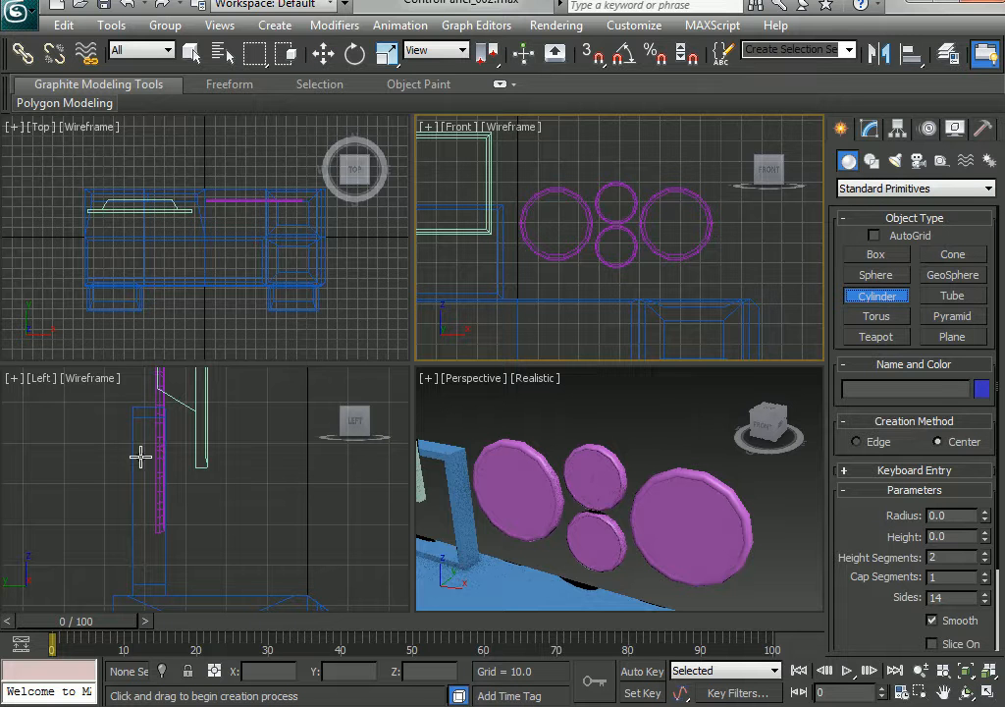
drag(146, 433, 146, 431)
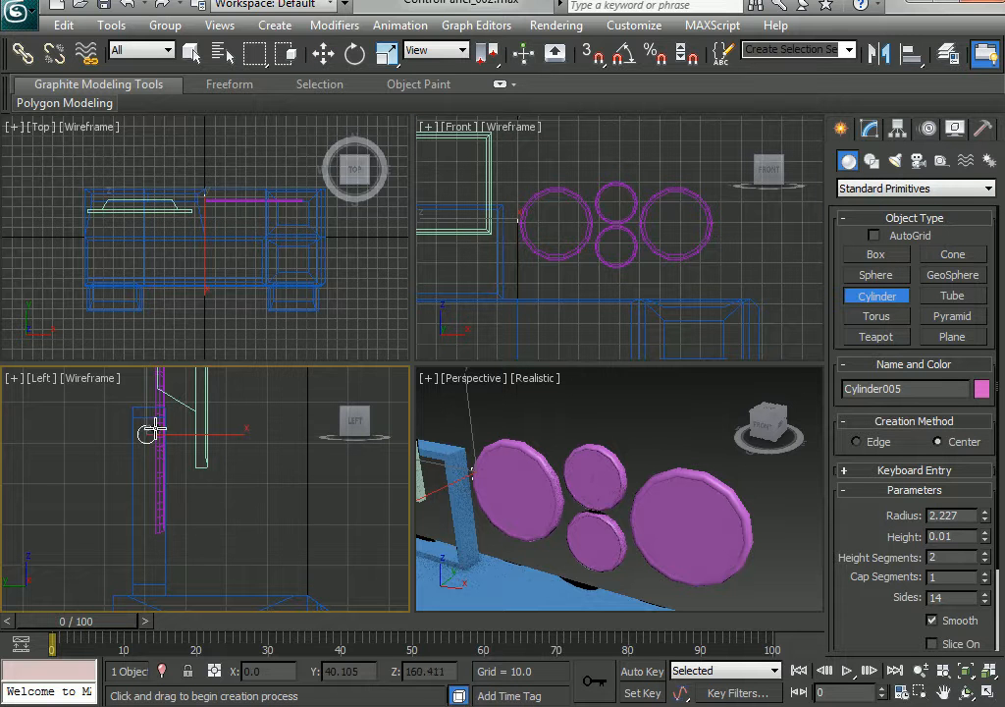
click(146, 432)
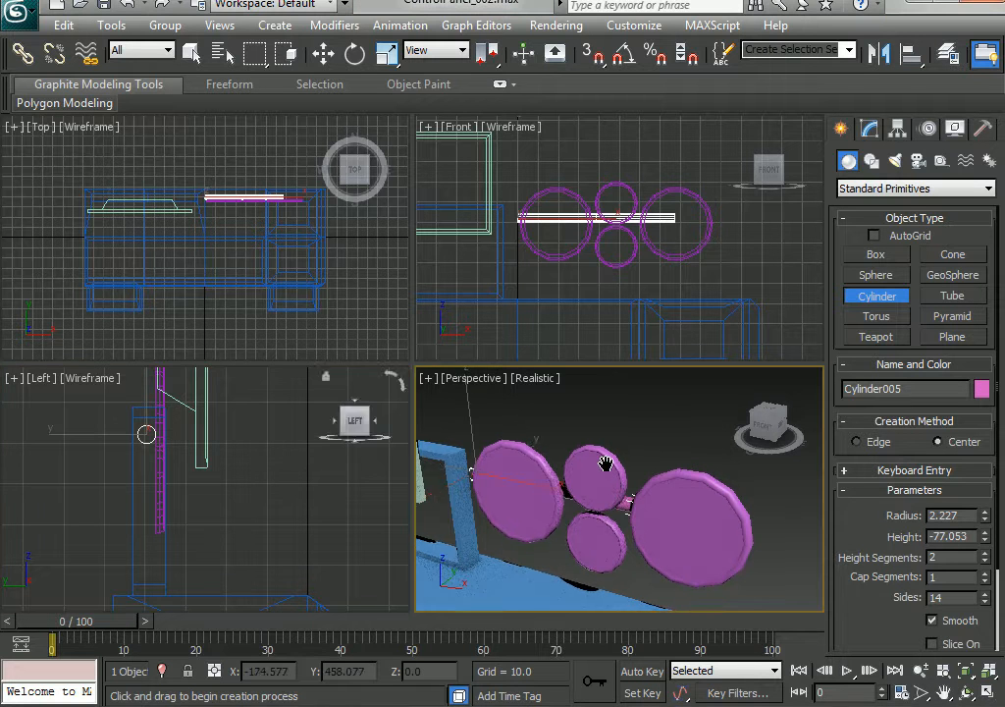
Show edged faces and reduce the support rod to 1 height segment and 6 sides
alt+middle_drag(605, 464, 476, 498)
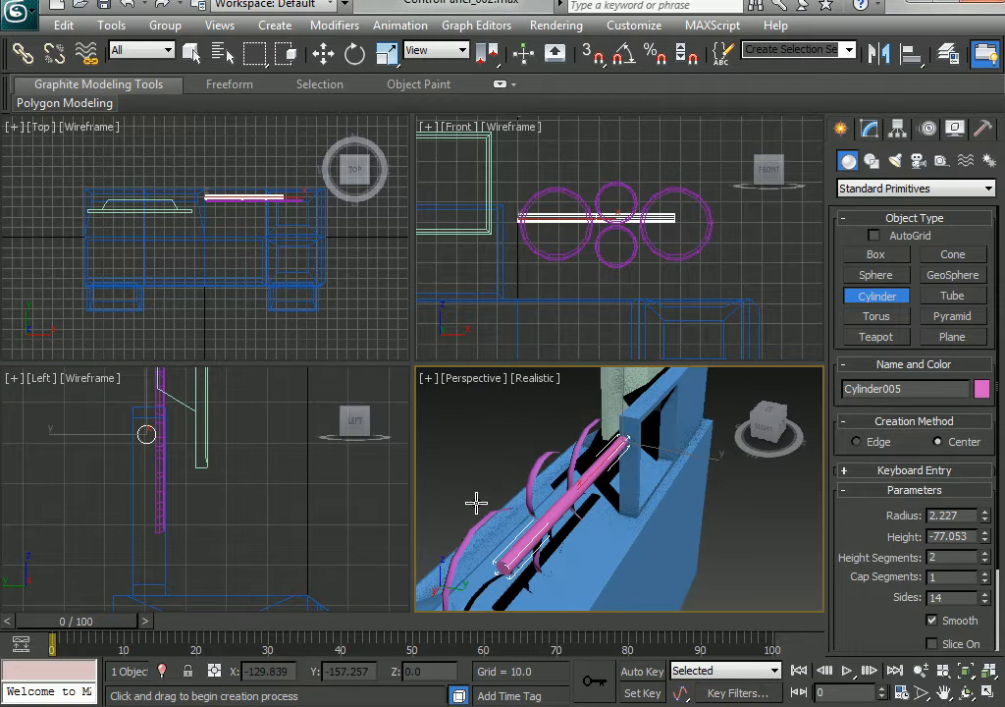
key(F4)
key(alt+w)
alt+middle_drag(690, 386, 803, 339)
click(869, 129)
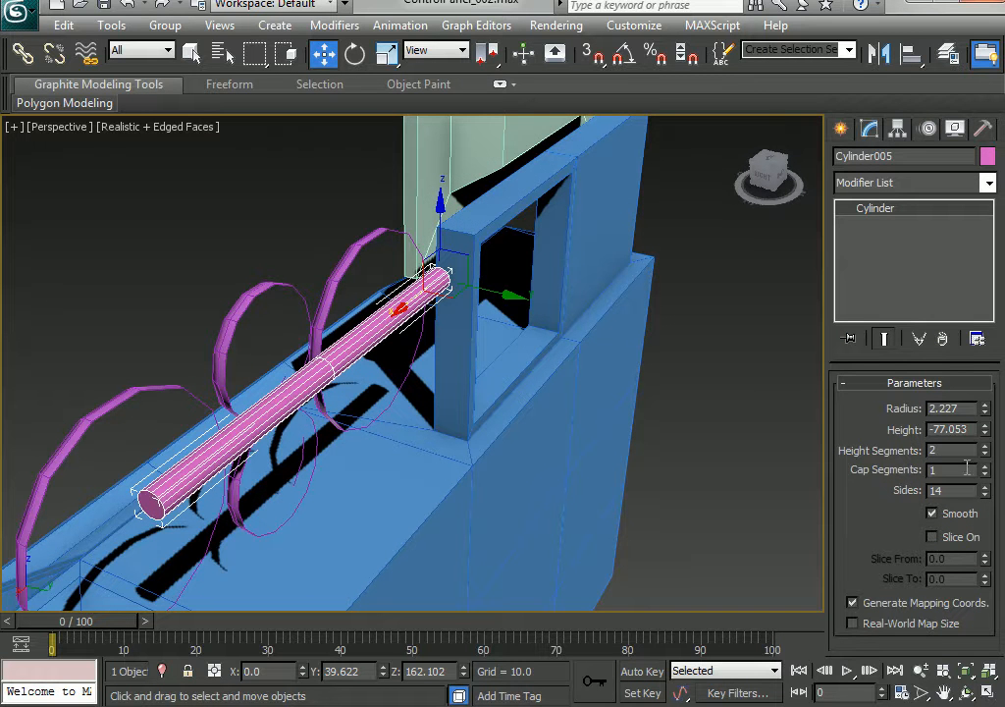
middle_drag(556, 455, 550, 393)
scroll(550, 393, down, 3)
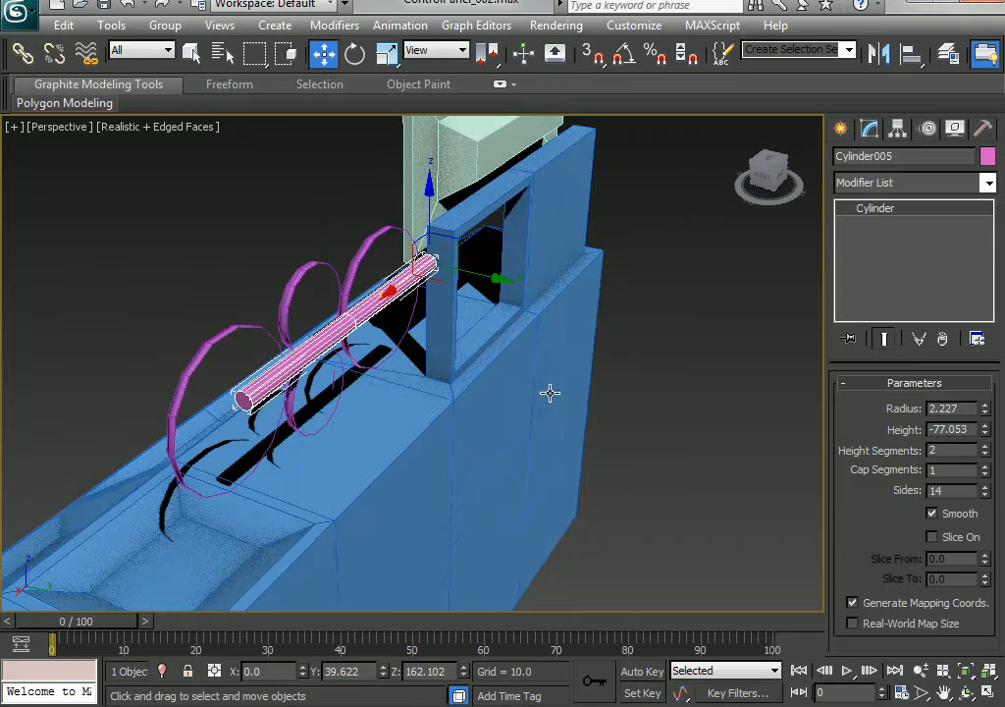
click(985, 455)
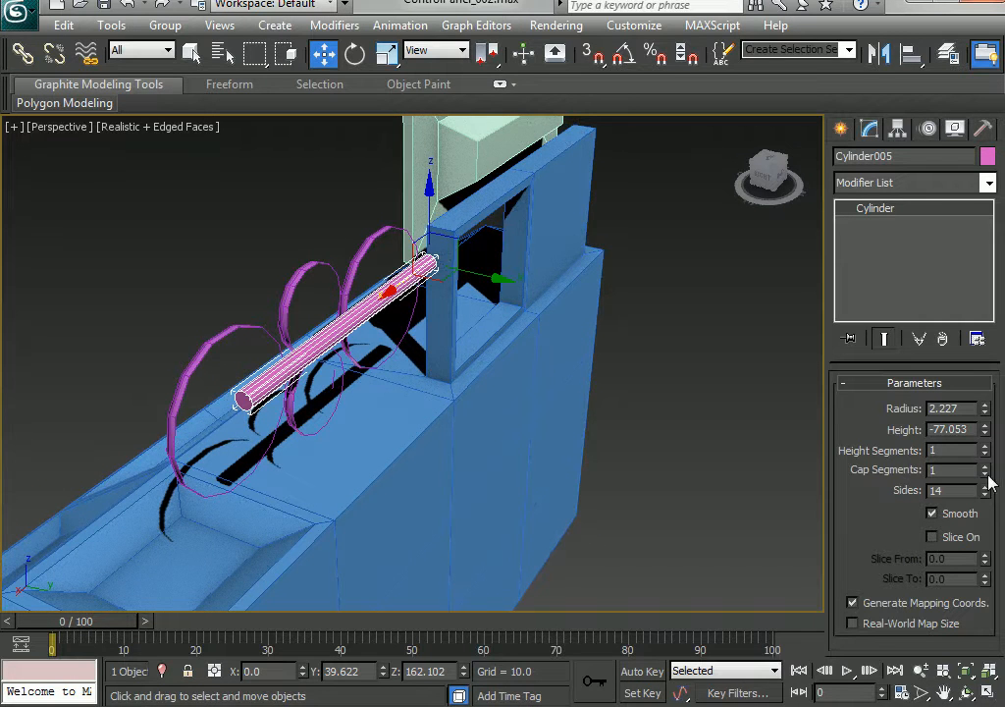
drag(986, 496, 984, 567)
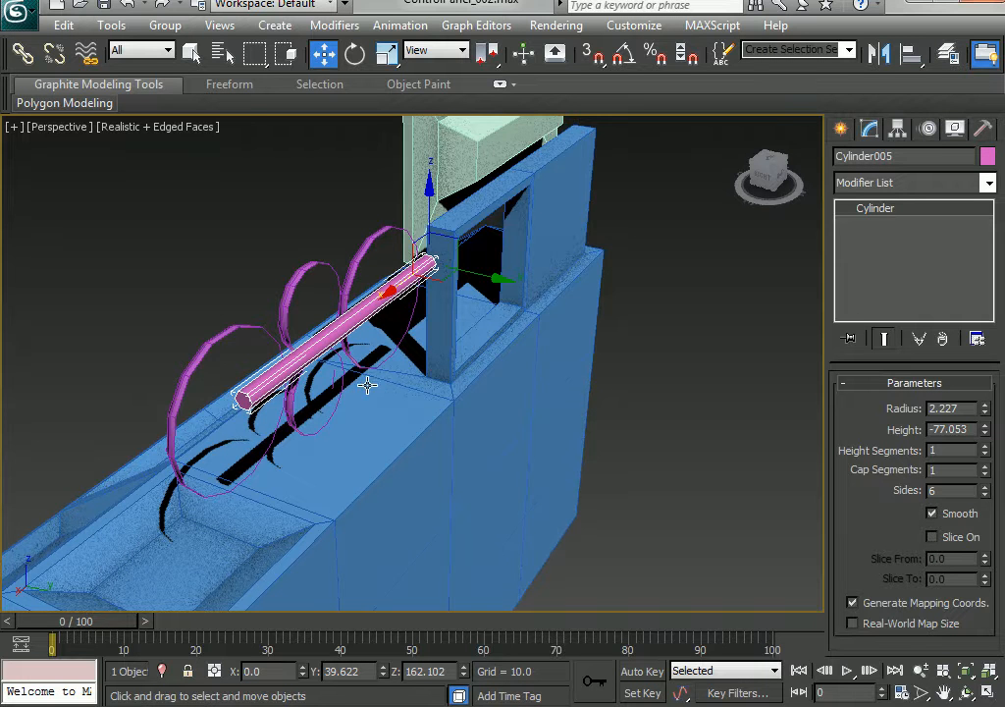
Convert the support rod to an Editable Poly
middle_drag(354, 367, 412, 384)
scroll(359, 360, up, 4)
right_click(369, 274)
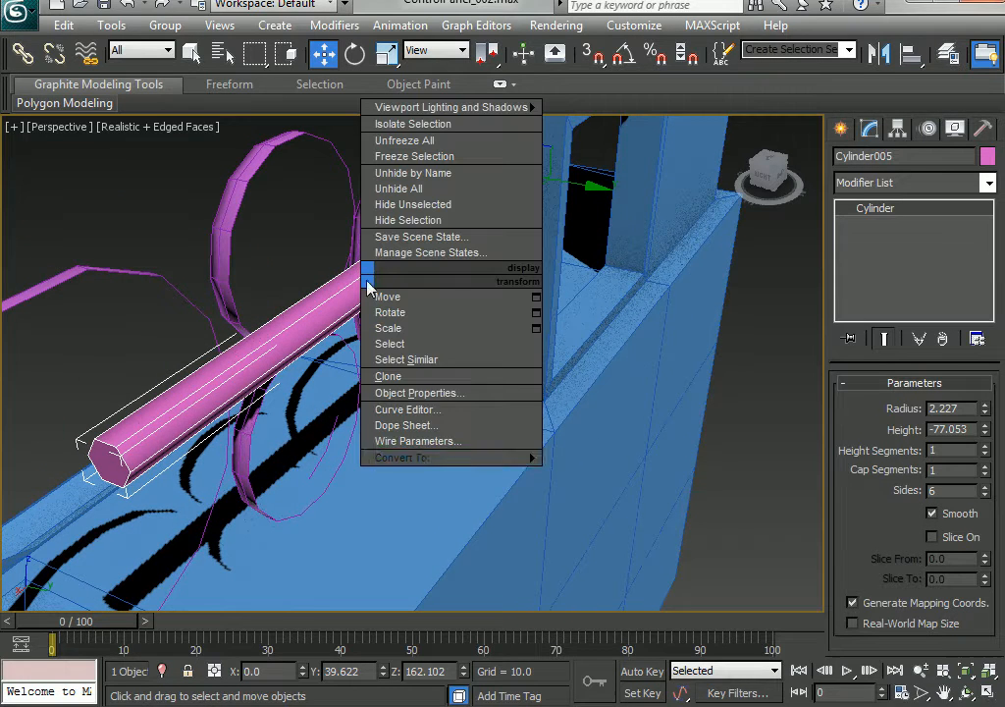
mouse_move(448, 457)
click(613, 474)
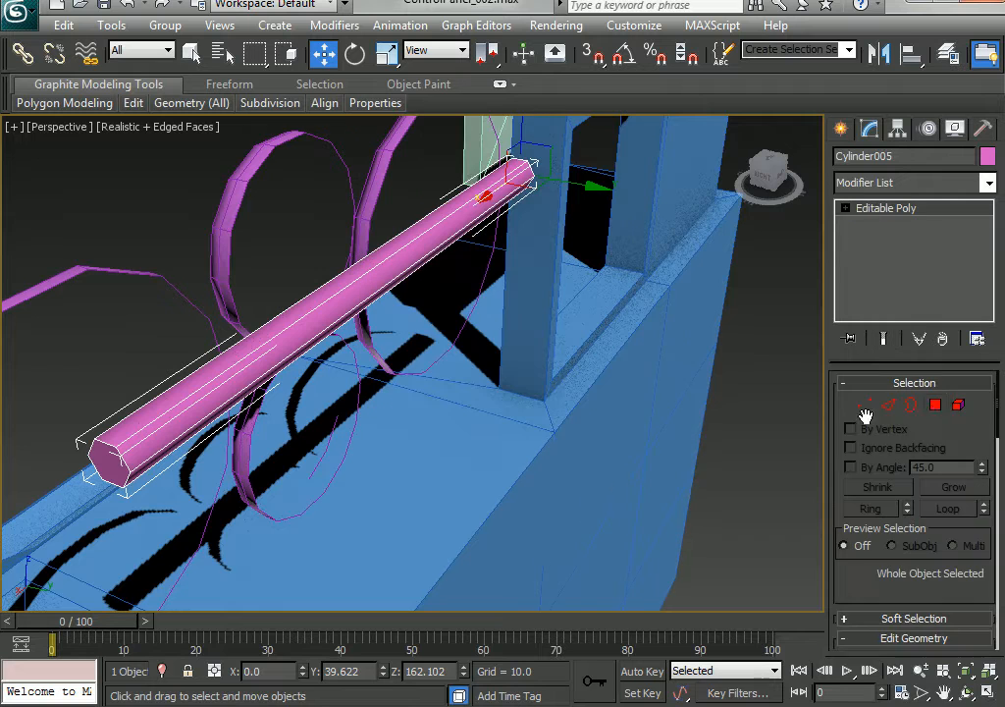
Delete the support rod's two end caps and its two rear-facing side polygons
click(935, 405)
click(106, 456)
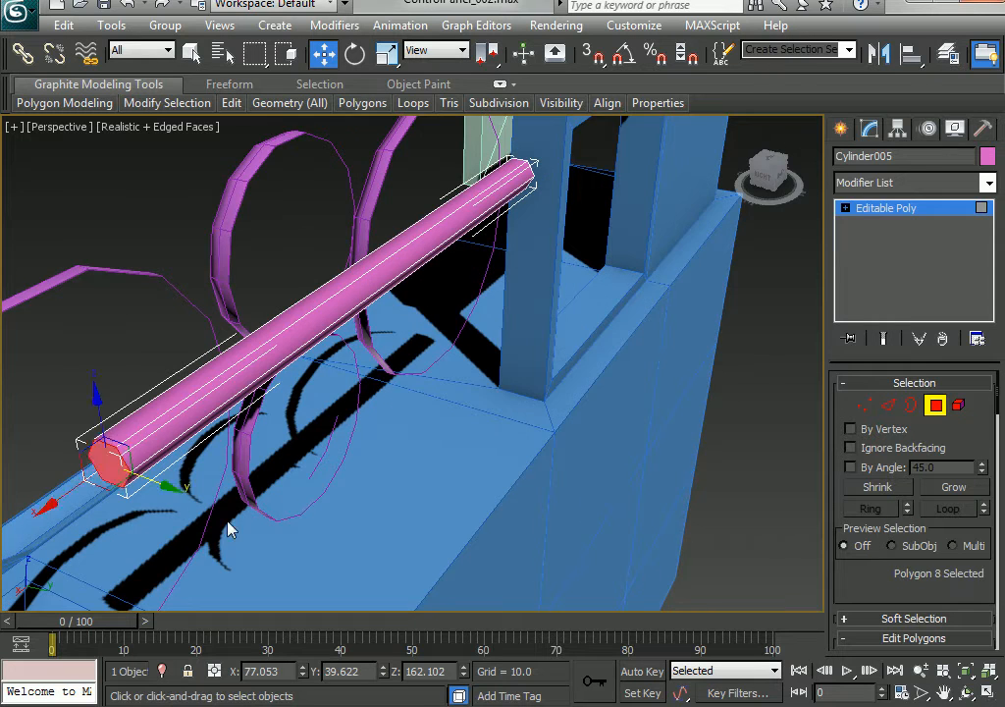
alt+middle_drag(227, 529, 206, 487)
ctrl+click(227, 444)
ctrl+click(216, 458)
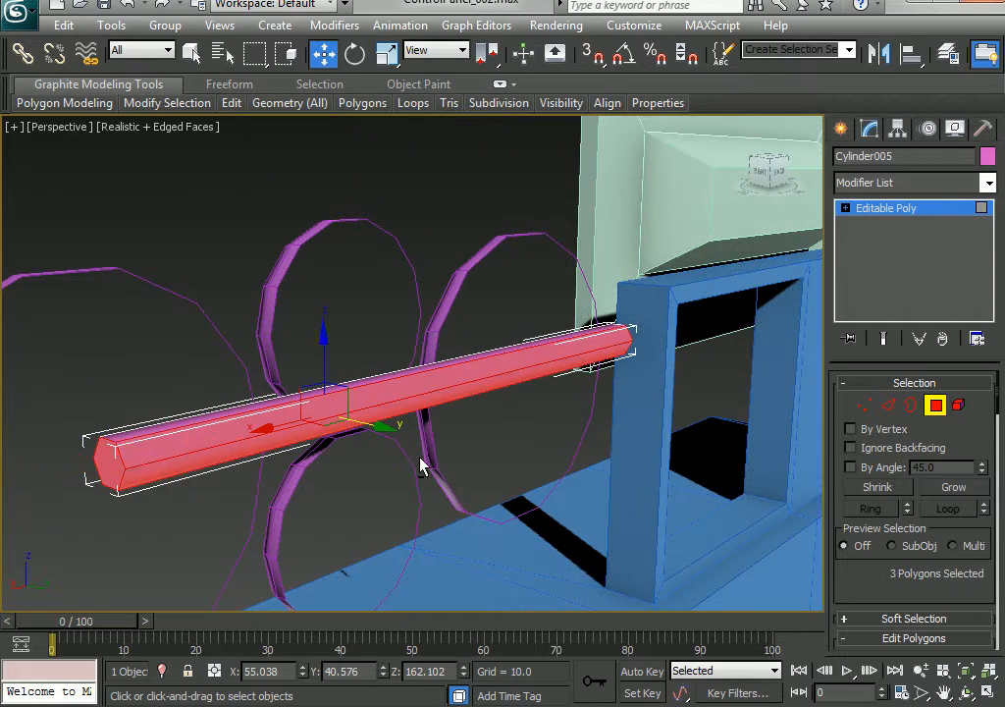
alt+middle_drag(423, 460, 671, 428)
ctrl+click(477, 422)
key(Delete)
middle_drag(579, 432, 626, 421)
scroll(626, 421, down, 3)
middle_drag(627, 421, 698, 409)
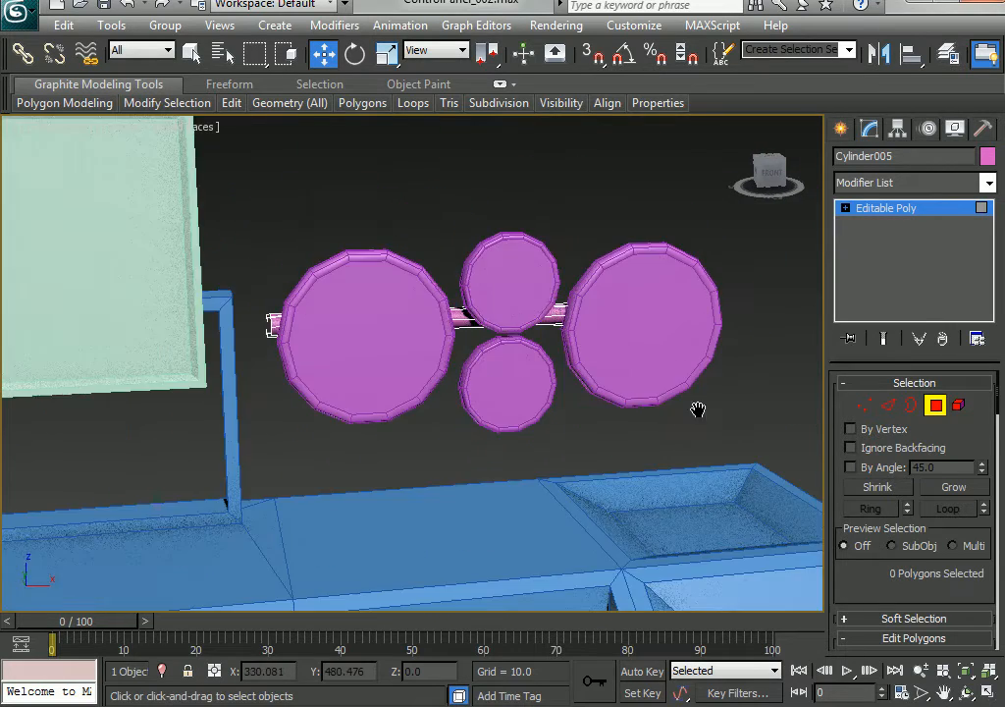
alt+middle_drag(316, 355, 352, 363)
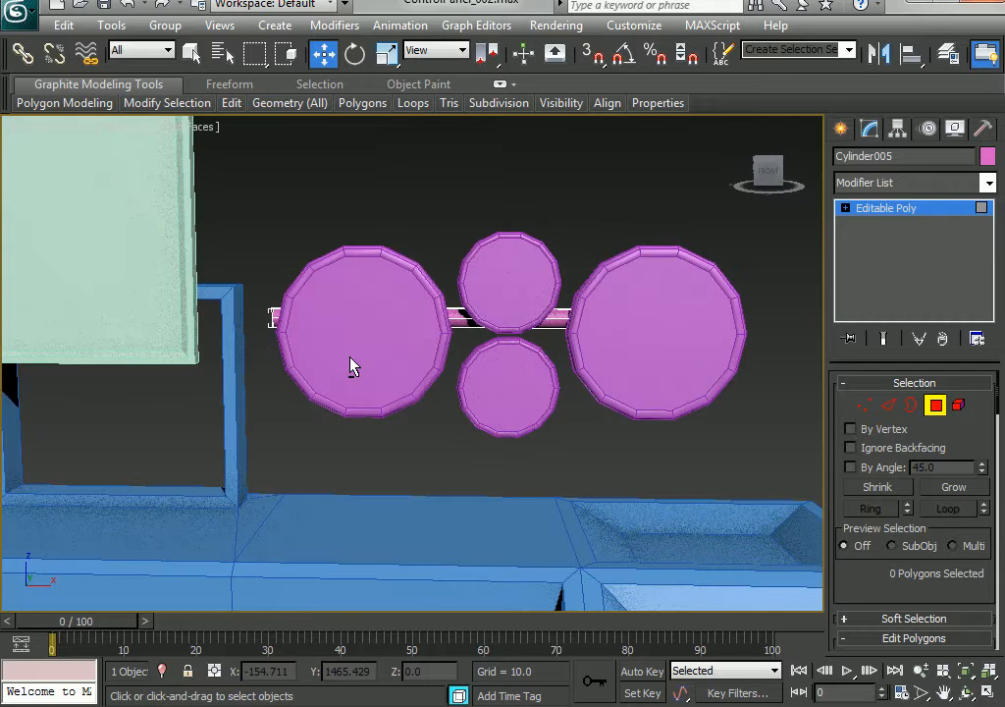
click(936, 404)
Move the support rod against the corner of the monitor's rear frame, to about X -7.6, Z 164.9
key(alt+w)
scroll(583, 245, up, 2)
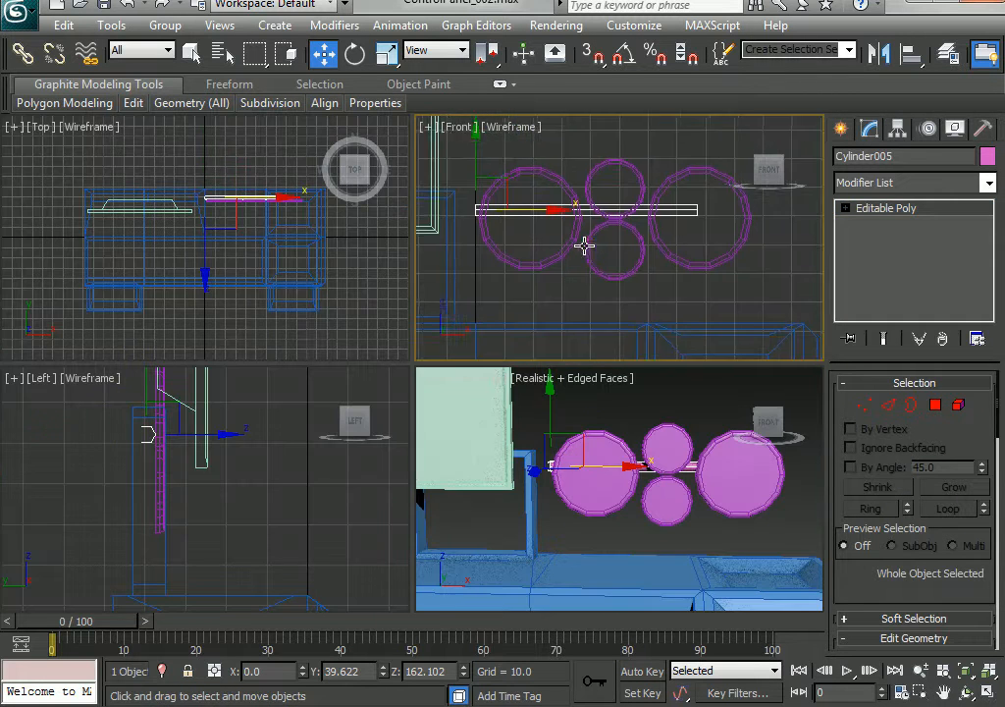
middle_drag(591, 253, 639, 315)
drag(556, 251, 534, 238)
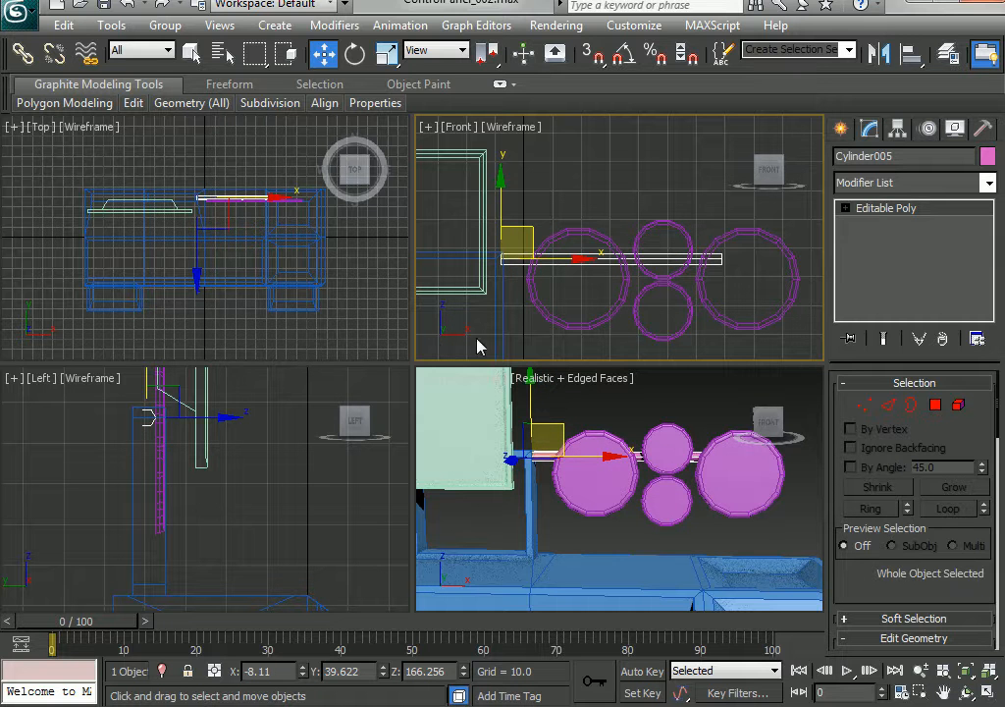
scroll(579, 472, up, 6)
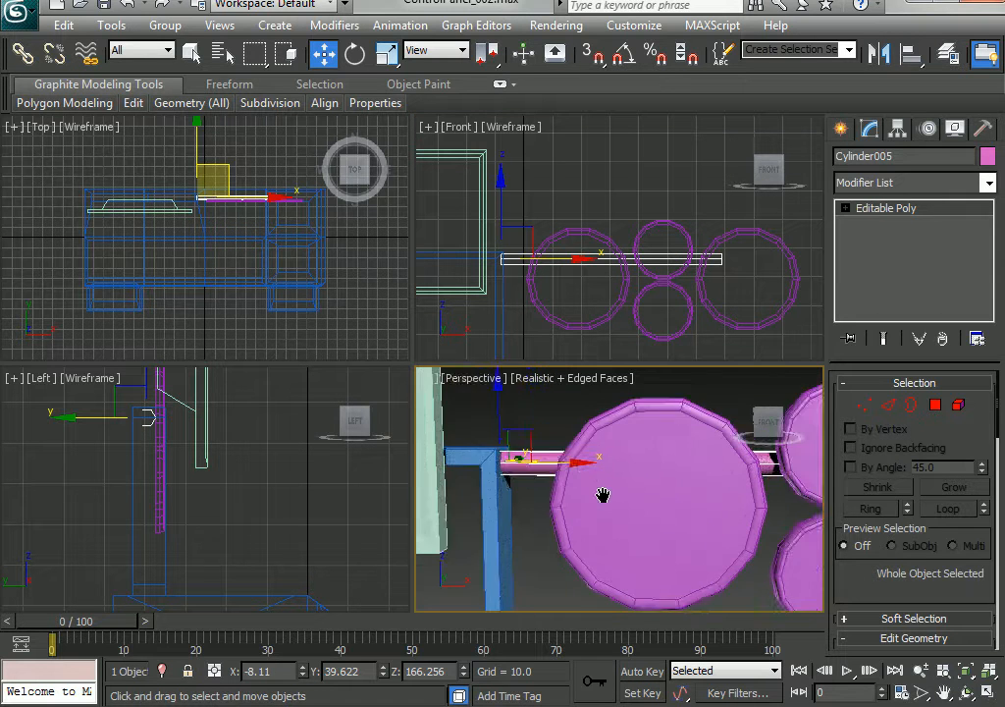
middle_drag(602, 460, 628, 503)
drag(527, 417, 529, 426)
middle_drag(491, 256, 626, 319)
scroll(579, 221, up, 5)
scroll(627, 319, up, 1)
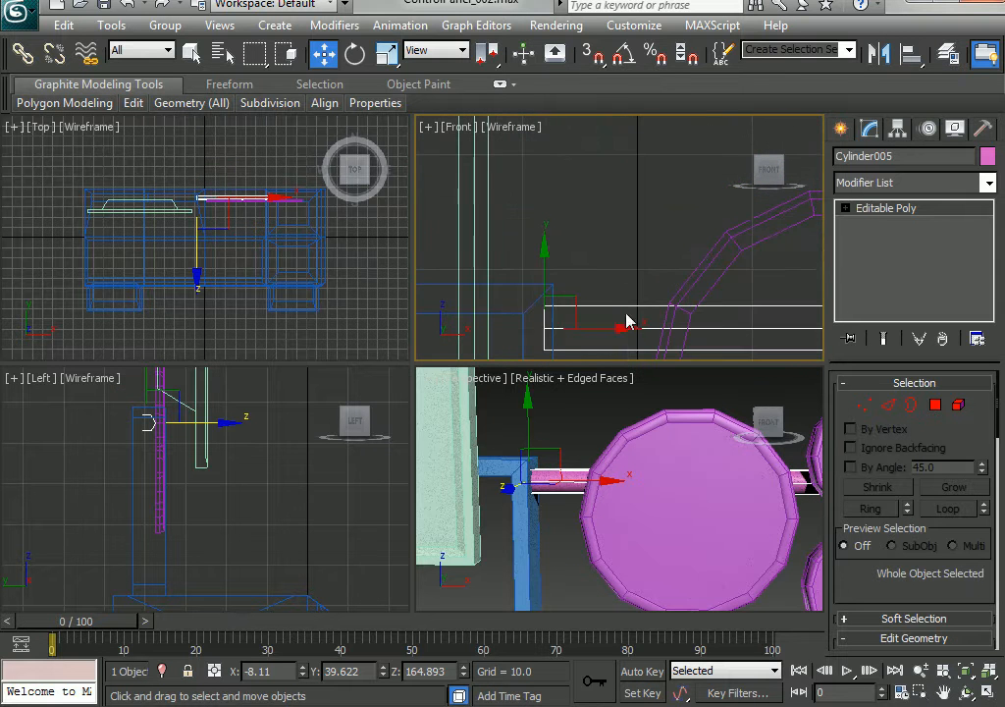
drag(617, 331, 623, 332)
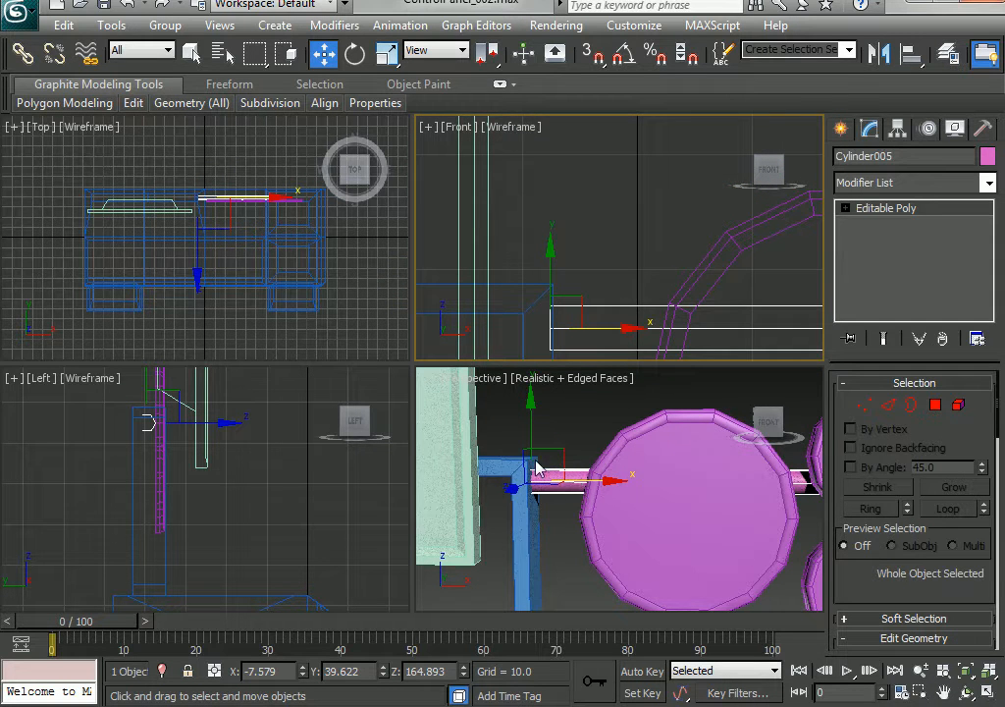
Isolate the support rod in an enlarged perspective view
middle_drag(557, 499, 552, 458)
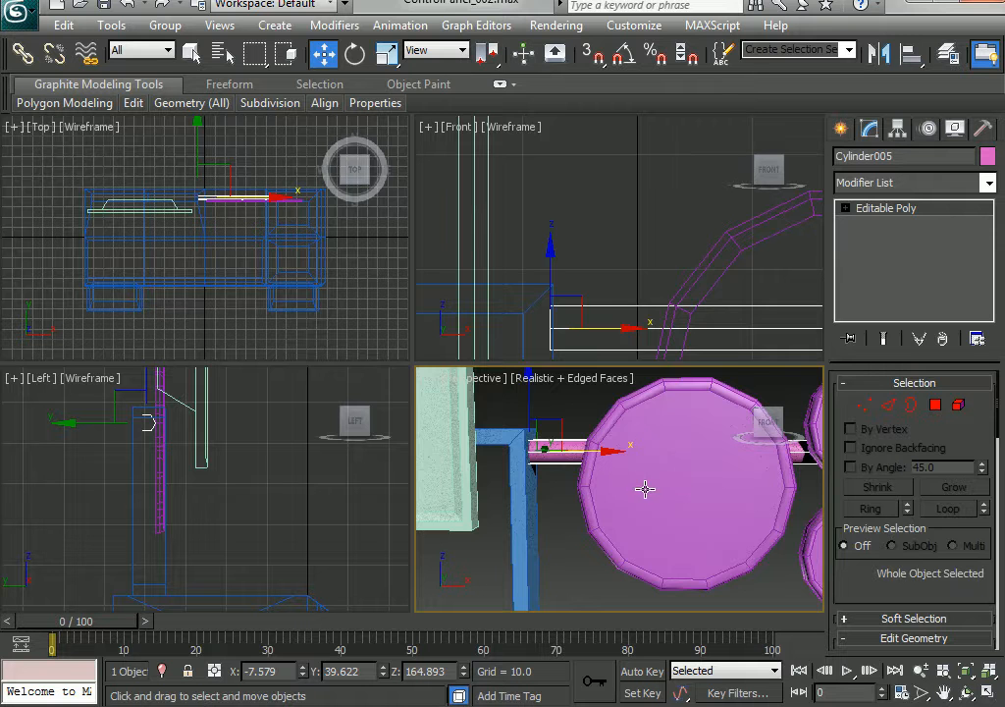
right_click(570, 463)
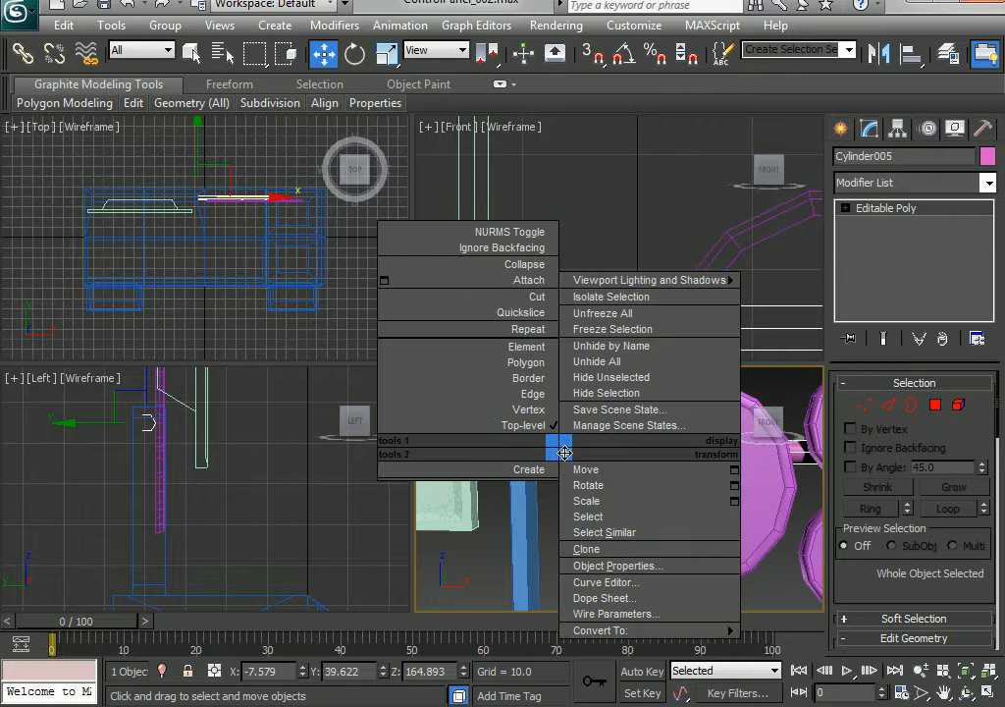
click(601, 293)
key(alt+w)
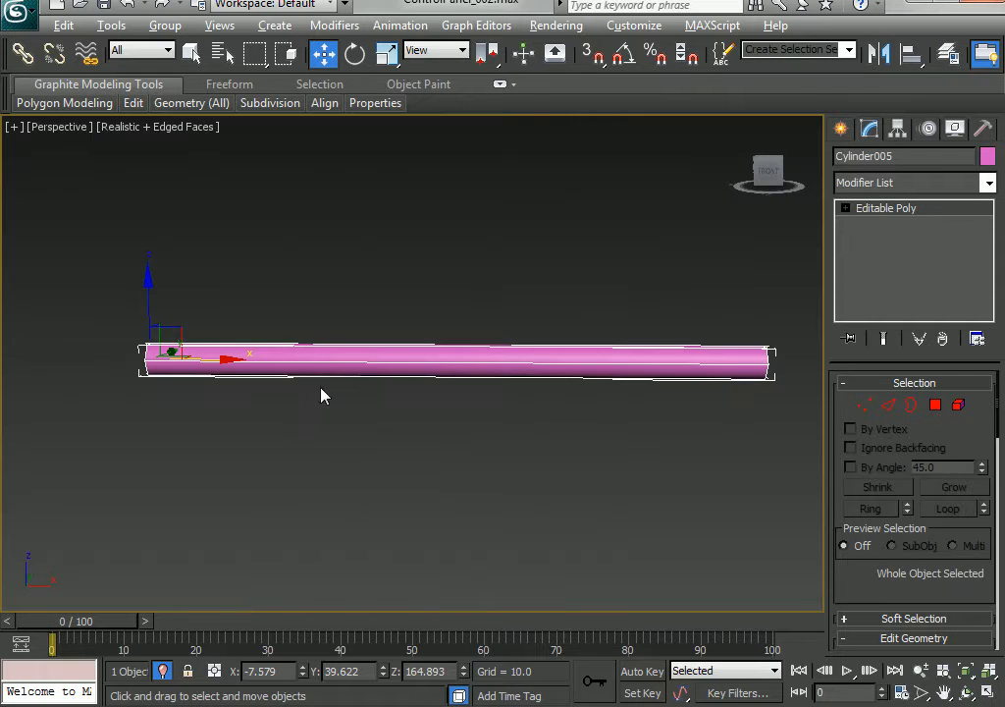
alt+middle_drag(323, 389, 421, 397)
scroll(390, 413, up, 3)
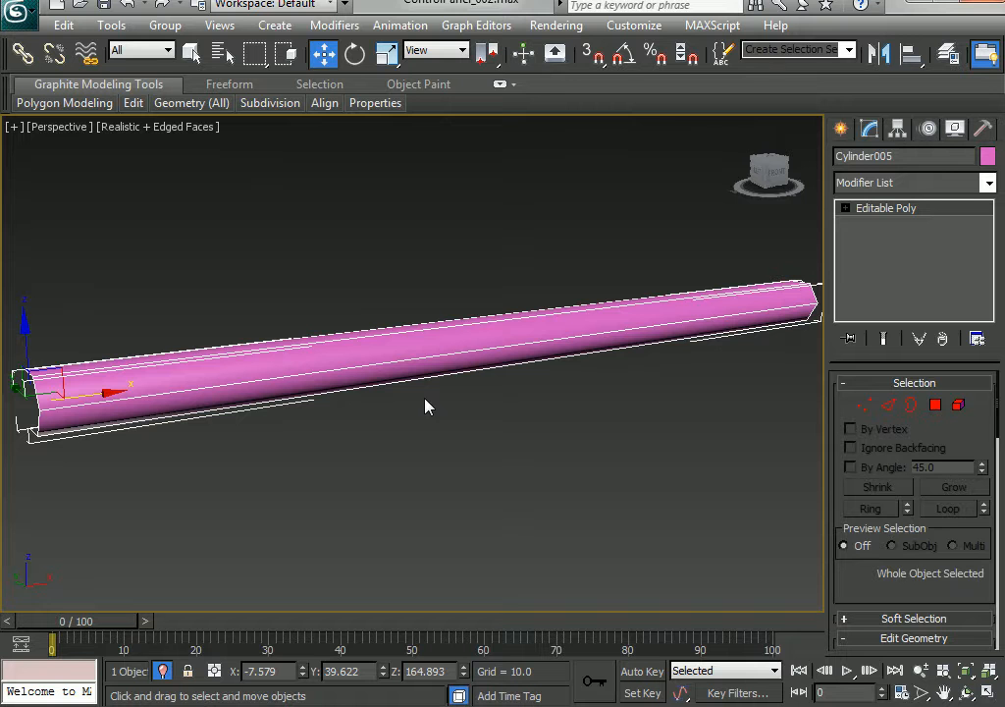
Connect the support rod's five lengthwise edges with one segment, leaving pinch and slide at 0
click(889, 405)
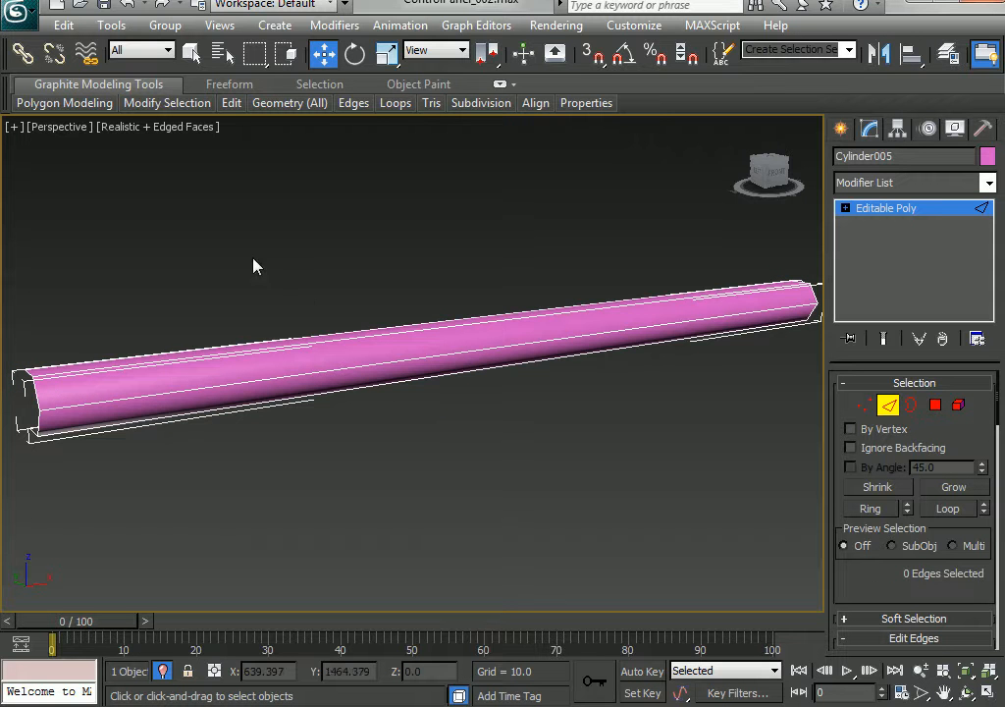
drag(325, 523, 310, 476)
alt+middle_drag(523, 555, 539, 577)
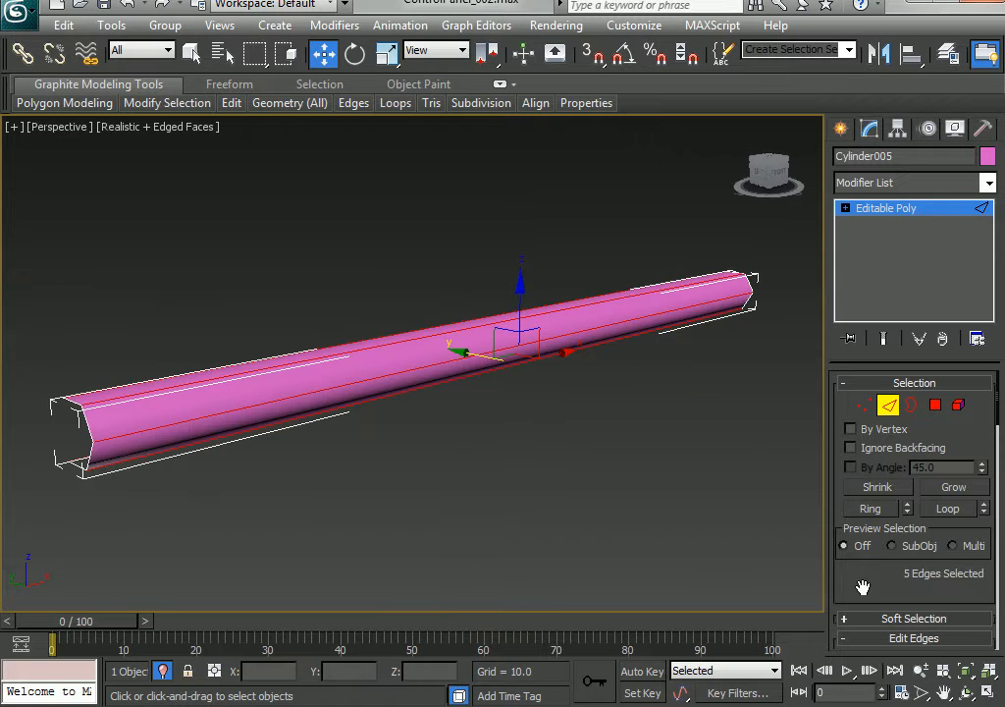
drag(862, 586, 871, 326)
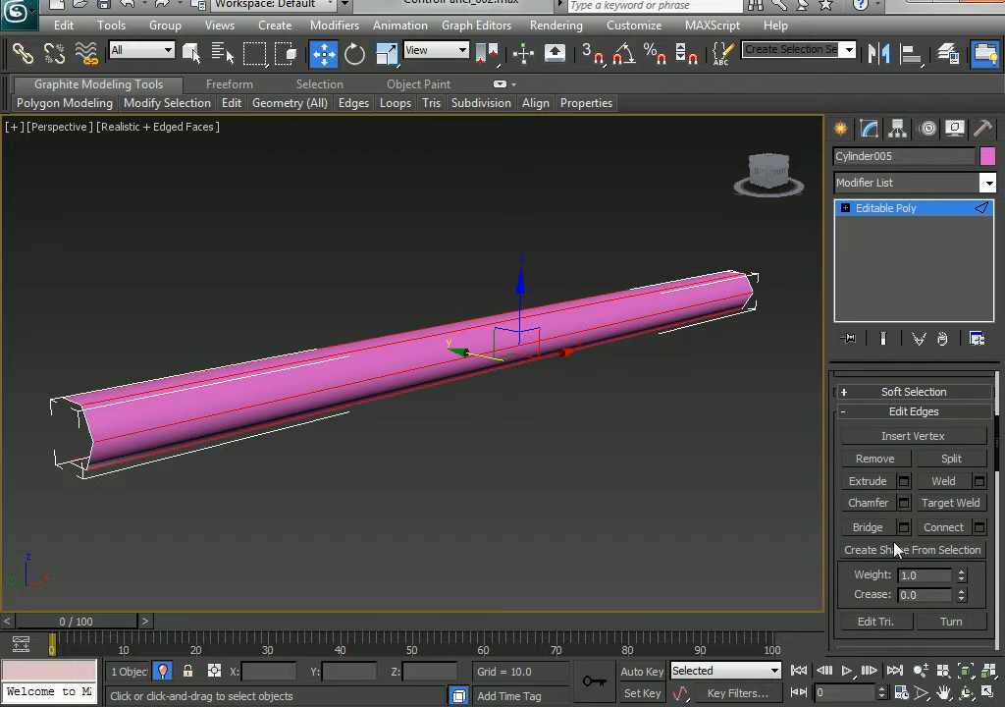
click(980, 529)
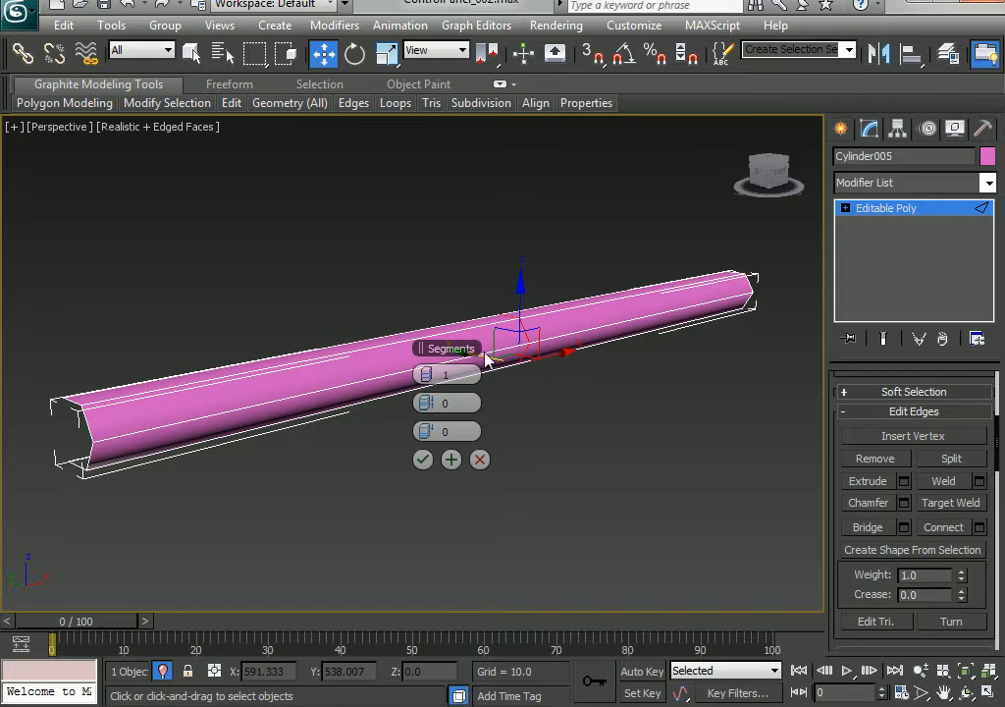
mouse_move(585, 412)
alt+middle_down()
mouse_move(510, 456)
mouse_move(602, 464)
mouse_move(567, 412)
alt+middle_up()
key(F3)
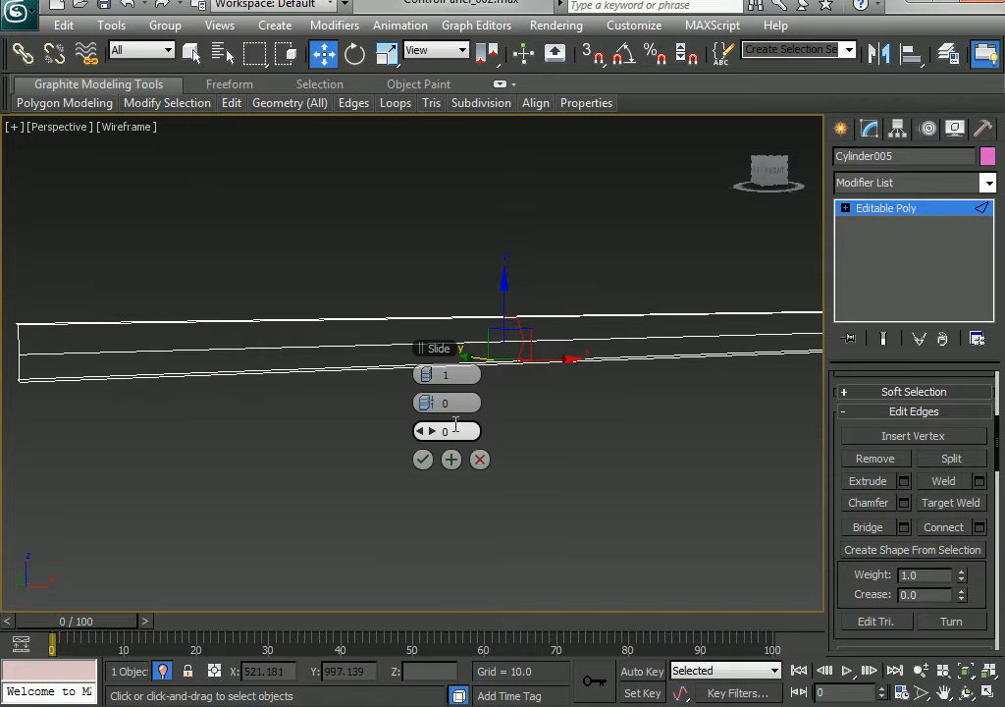
mouse_move(426, 431)
mouse_down()
mouse_move(146, 432)
mouse_move(325, 441)
mouse_move(422, 431)
mouse_up()
right_click(433, 433)
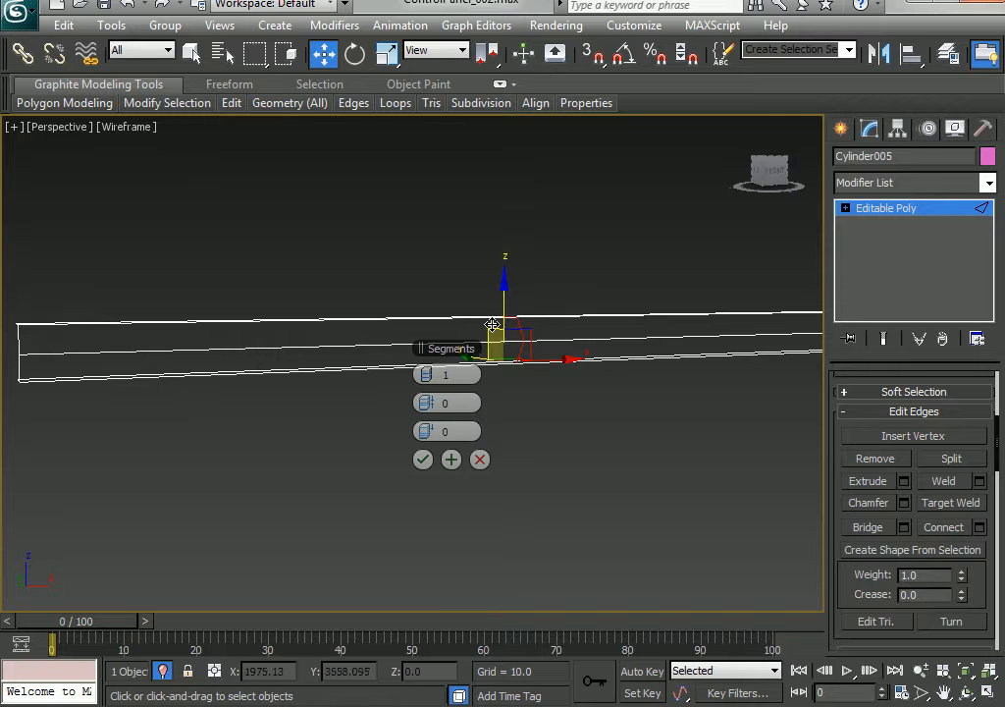
click(422, 459)
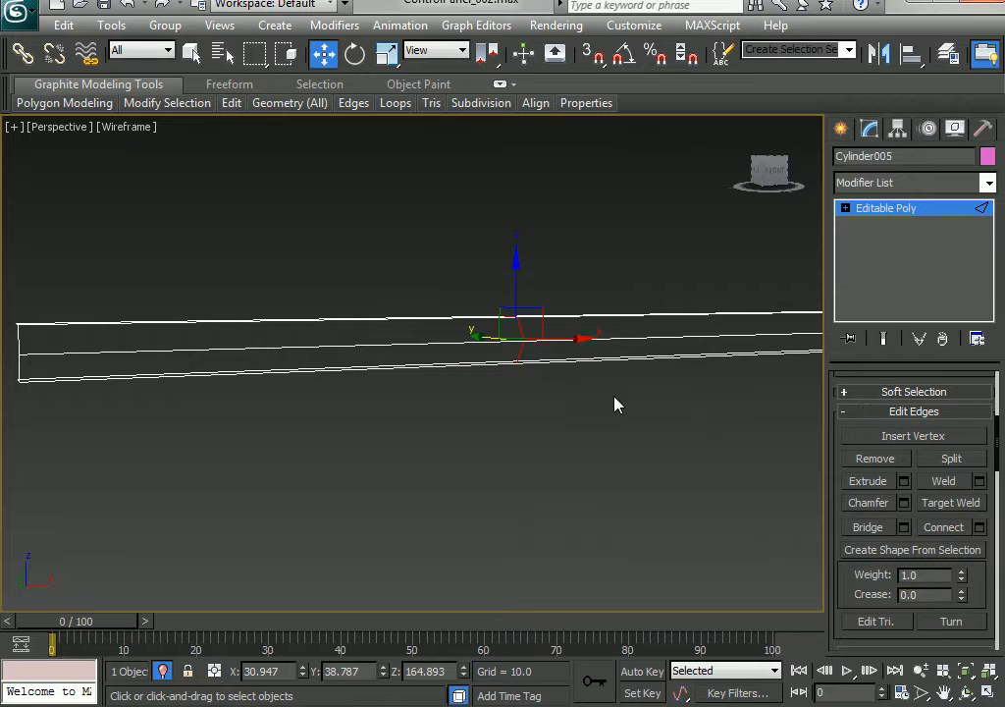
Move the new ring of five vertices along the rod toward its frame-side end, to about X -2.7
key(1)
drag(512, 311, 637, 469)
alt+middle_drag(637, 468, 575, 461)
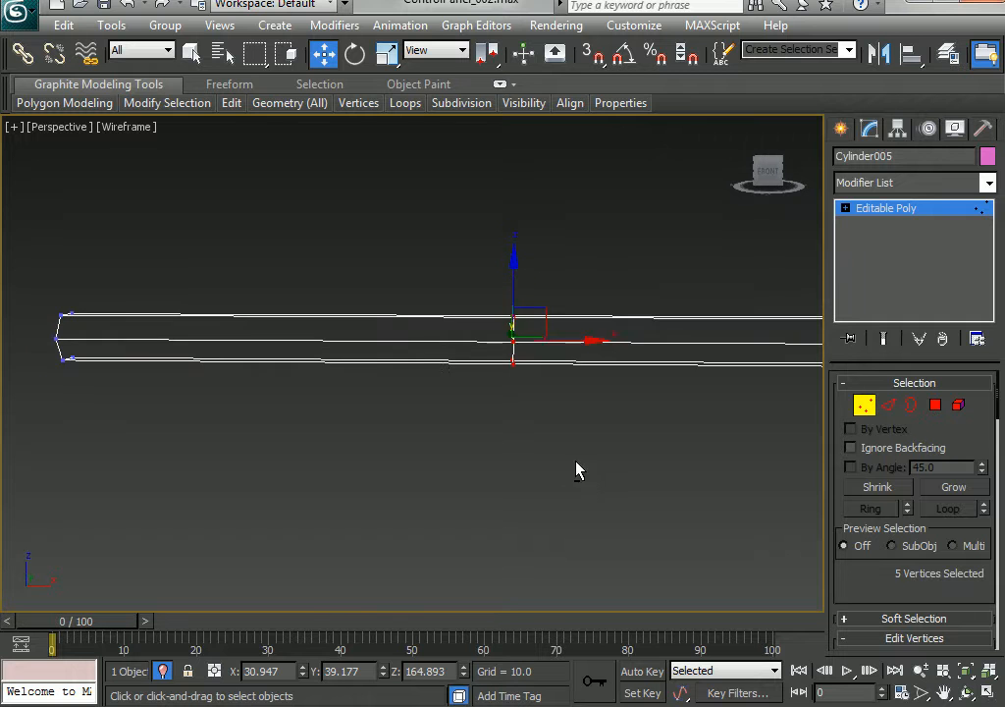
drag(573, 343, 198, 337)
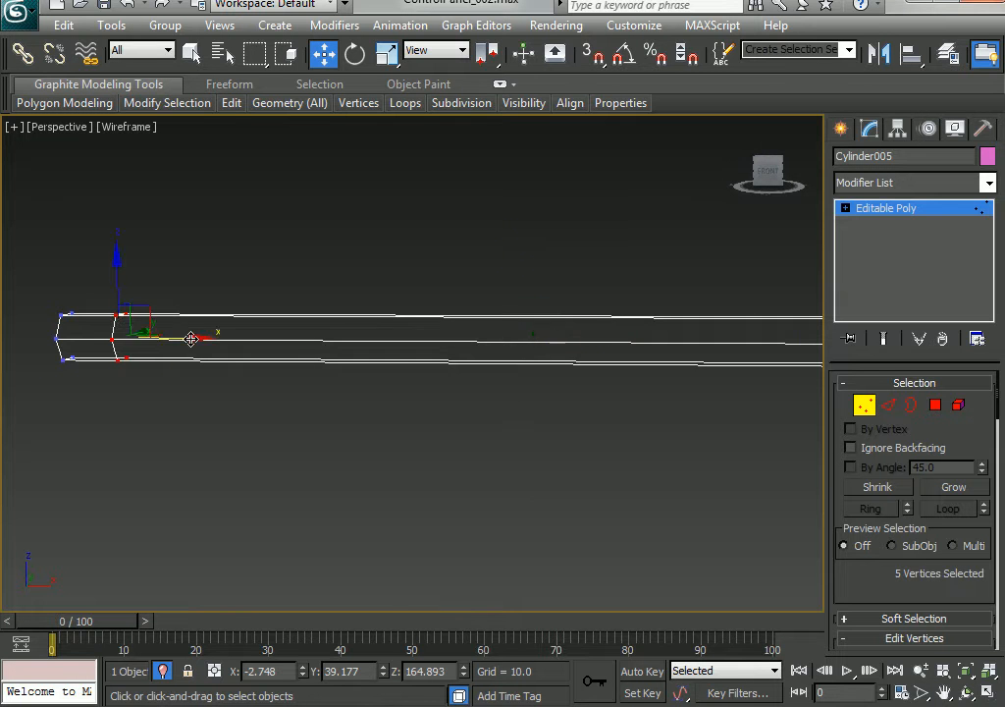
Return to the four-viewport layout and end the rod's isolation so the surrounding model is shown
key(alt+w)
middle_drag(661, 271, 633, 229)
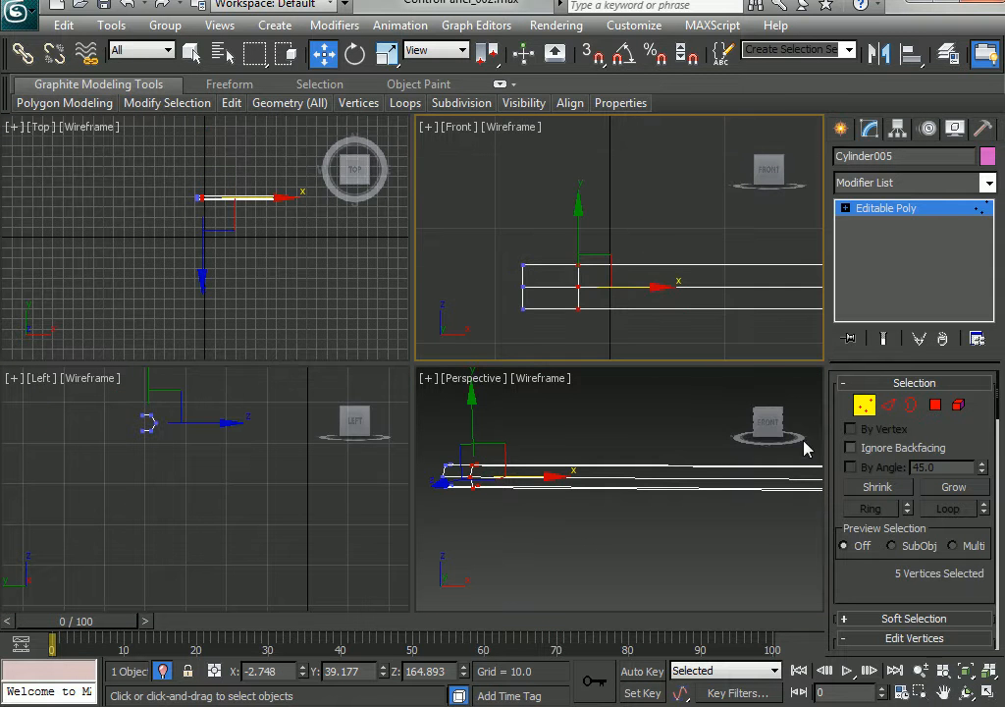
click(864, 405)
middle_click(612, 453)
right_click(579, 465)
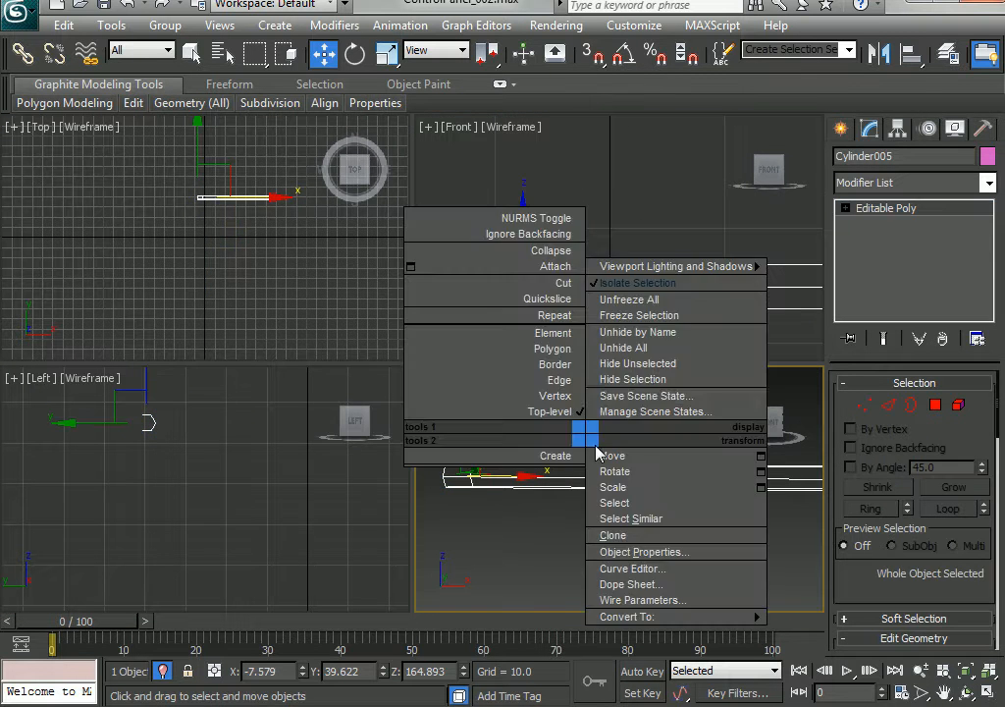
click(634, 285)
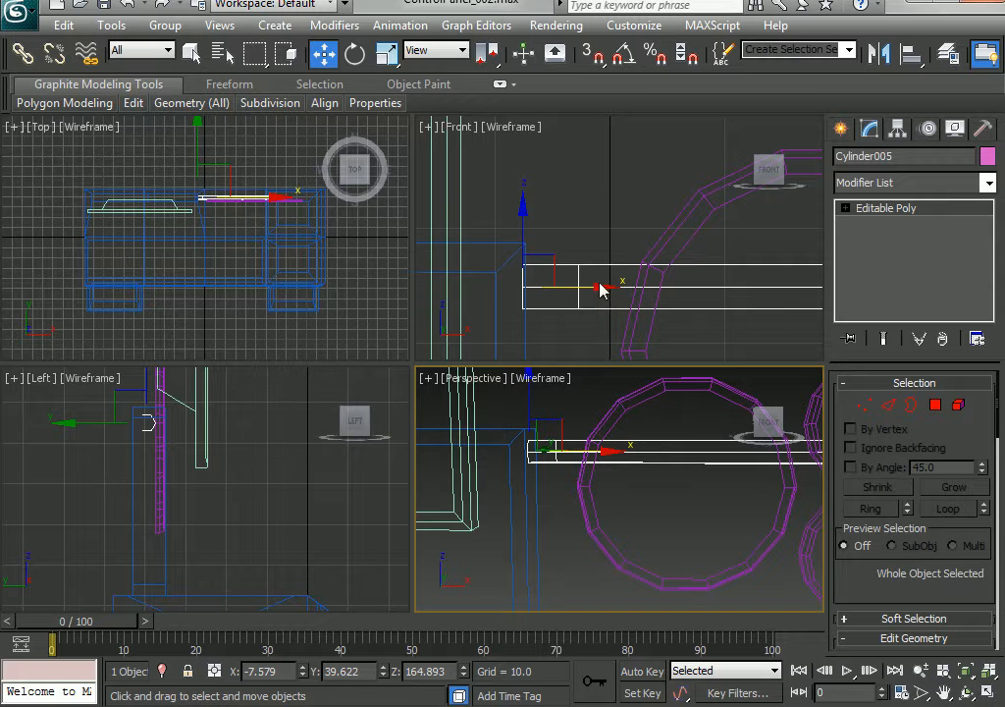
Align the rod's end vertices with the monitor frame's edge at about X -7.3 and shift the adjacent ring to about X -3.4
click(864, 404)
scroll(557, 240, up, 2)
middle_drag(555, 287, 572, 234)
scroll(572, 234, up, 3)
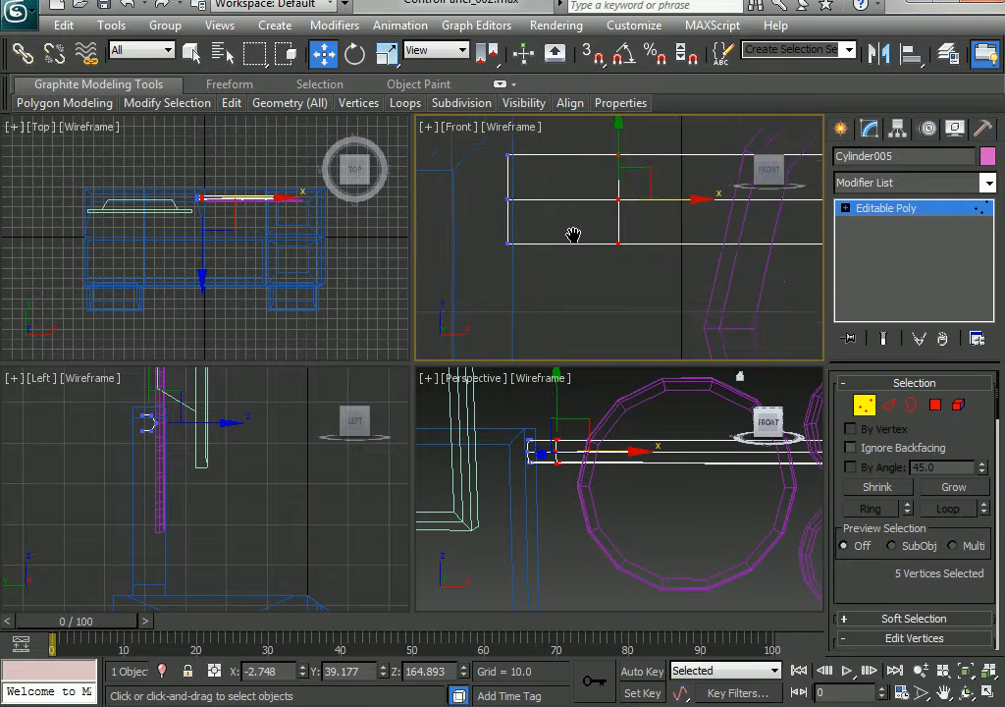
drag(535, 211, 435, 349)
drag(527, 236, 536, 241)
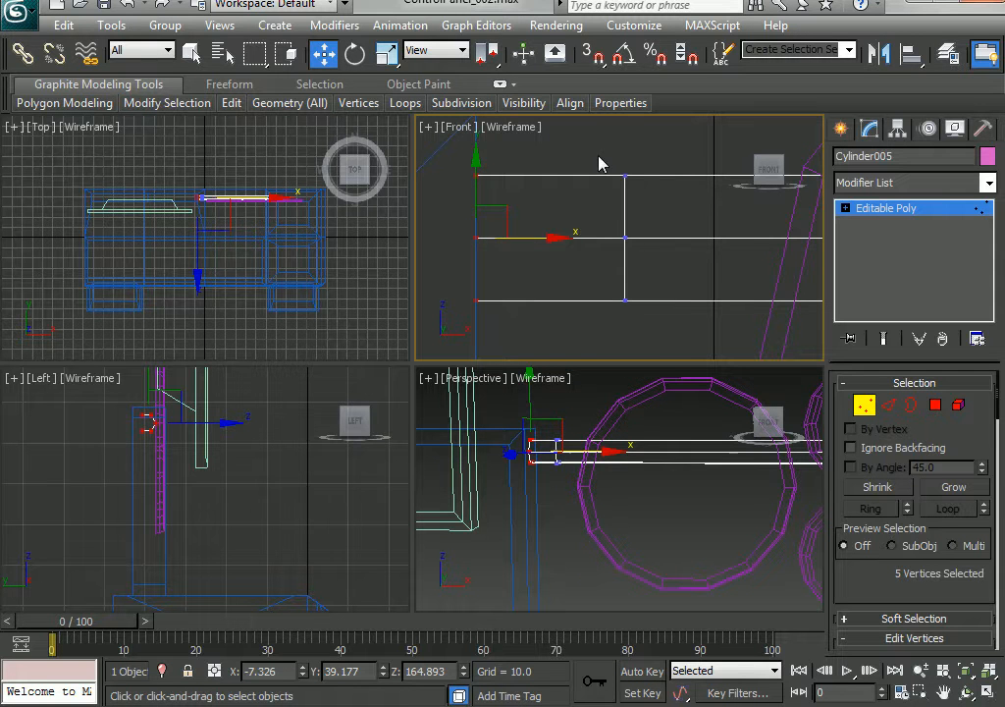
drag(601, 164, 671, 332)
drag(695, 234, 674, 236)
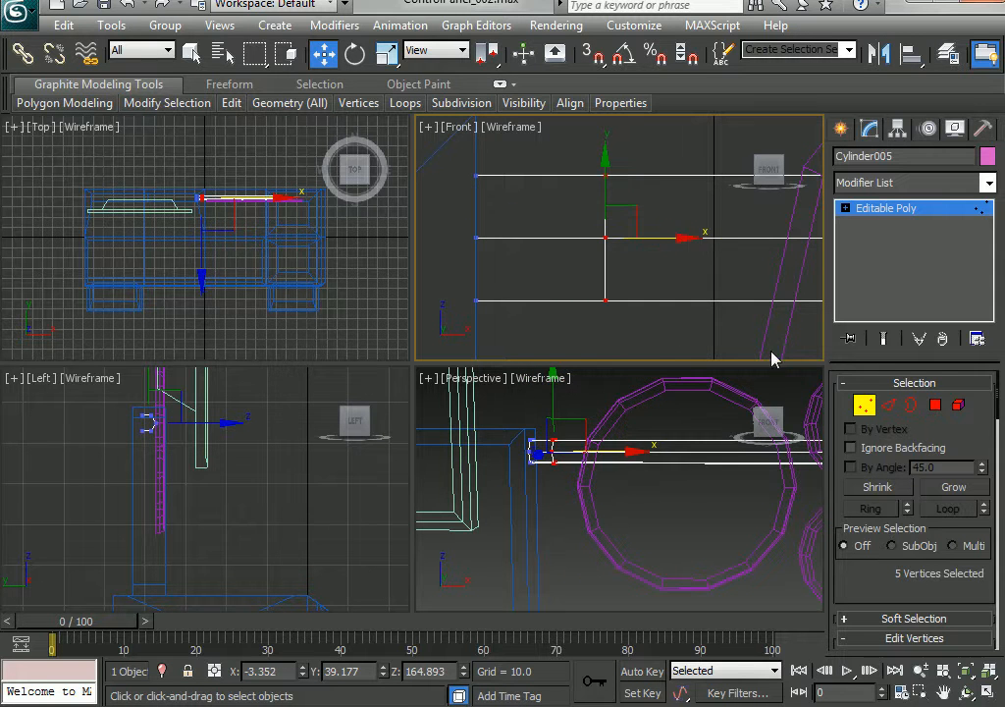
Select the four polygons of the rod's short end section and start a polygon extrusion on them in the enlarged shaded perspective view
click(868, 409)
click(938, 406)
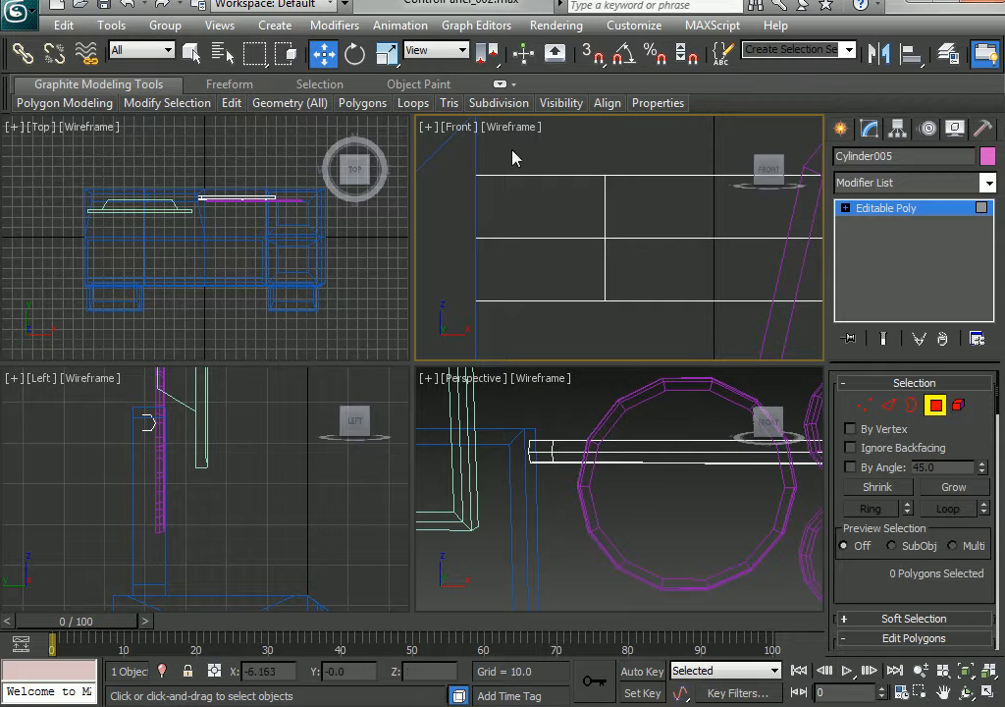
drag(512, 158, 557, 426)
middle_drag(552, 455, 579, 493)
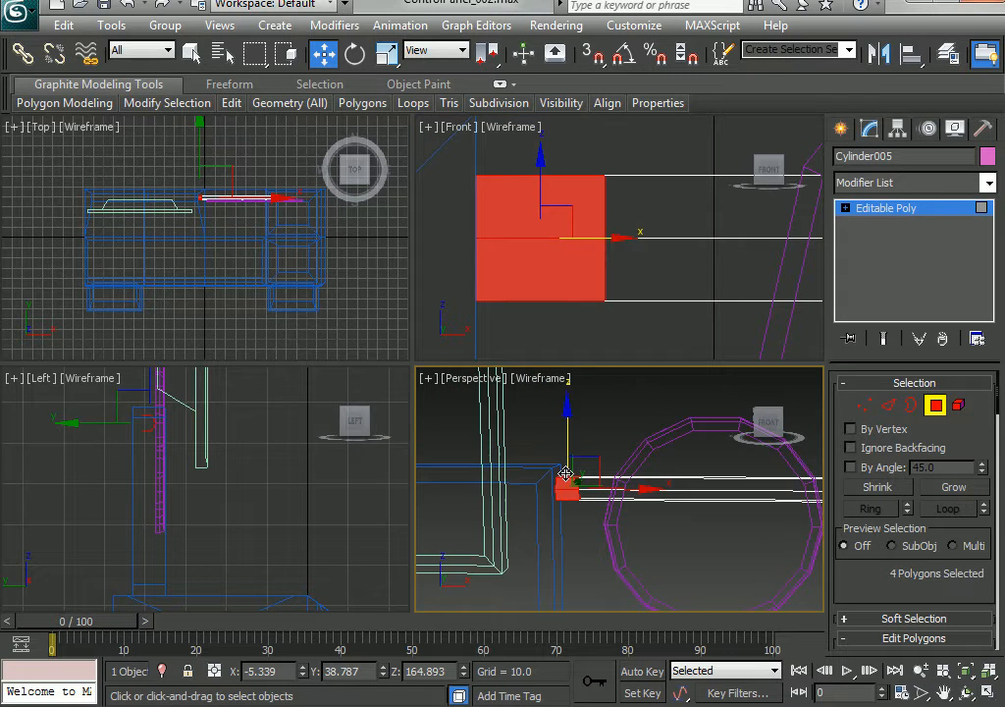
key(F3)
key(alt+w)
alt+middle_drag(355, 373, 376, 406)
scroll(297, 392, up, 5)
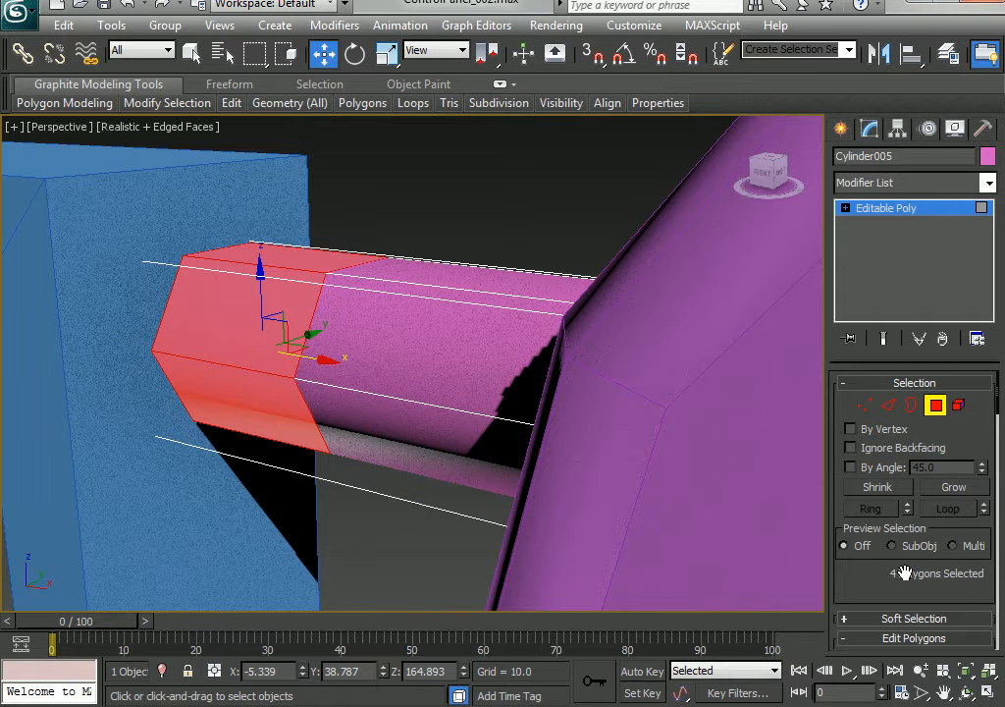
drag(904, 573, 890, 435)
click(904, 500)
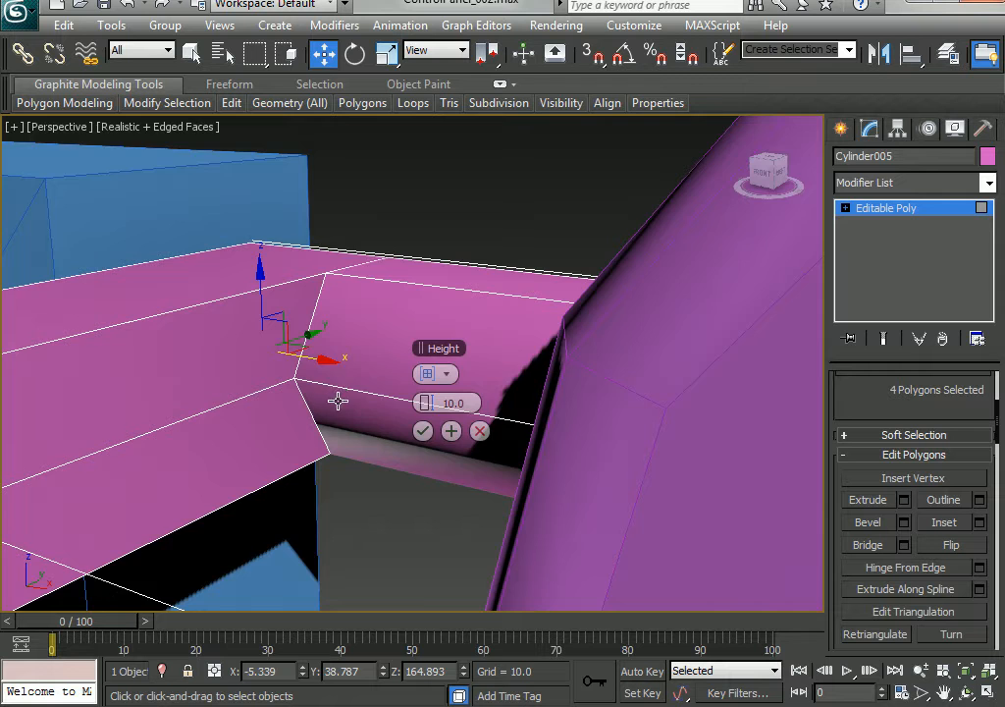
scroll(336, 402, down, 5)
mouse_move(337, 402)
middle_down()
mouse_move(363, 342)
mouse_move(348, 403)
middle_up()
scroll(357, 363, up, 5)
scroll(347, 404, down, 5)
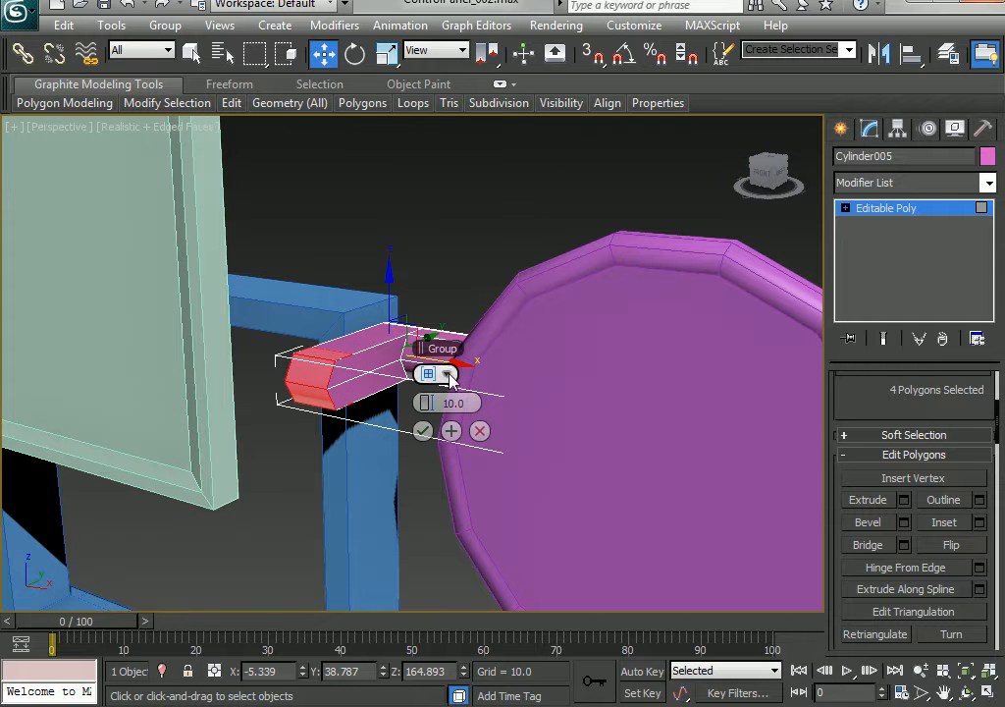
Preview the end section's extrusion with the Local Normal and By Polygon types
click(448, 376)
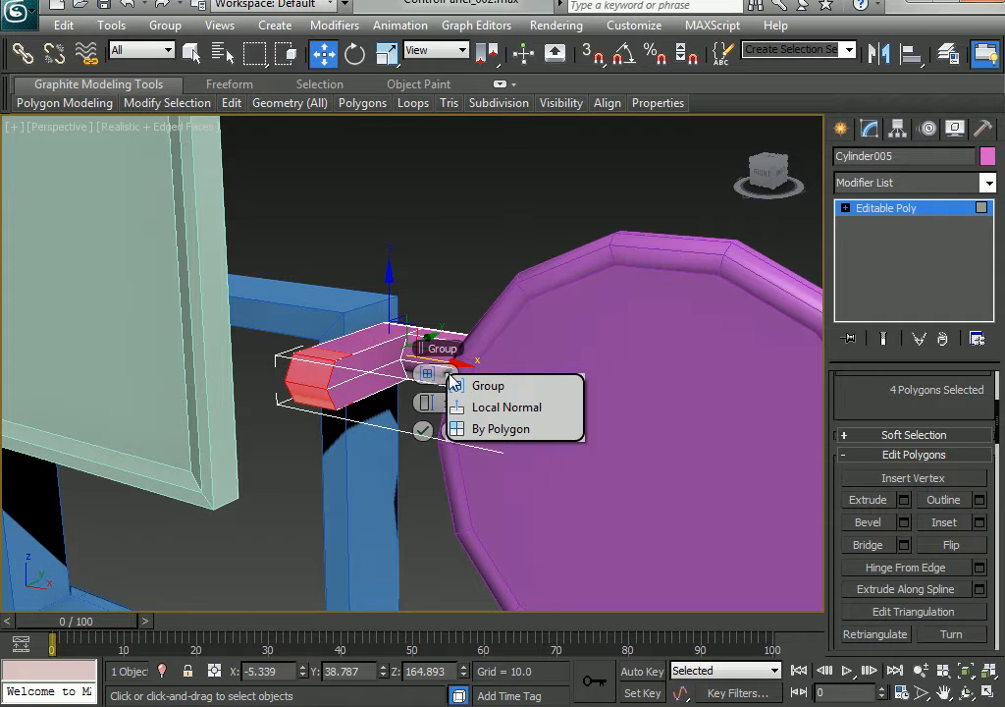
click(508, 408)
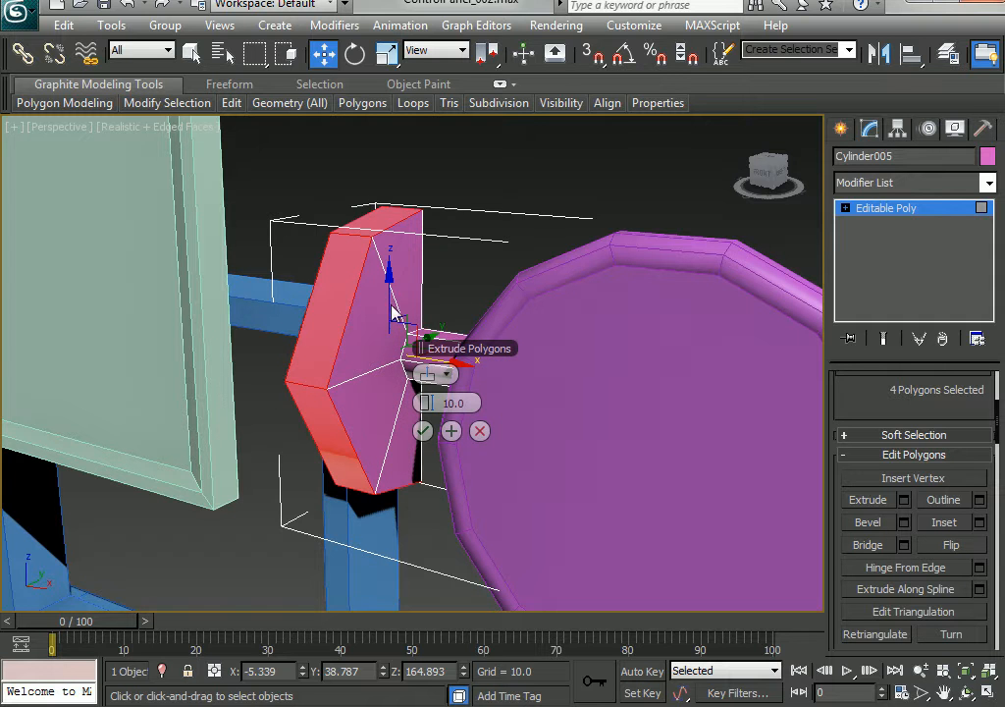
alt+middle_drag(353, 347, 419, 304)
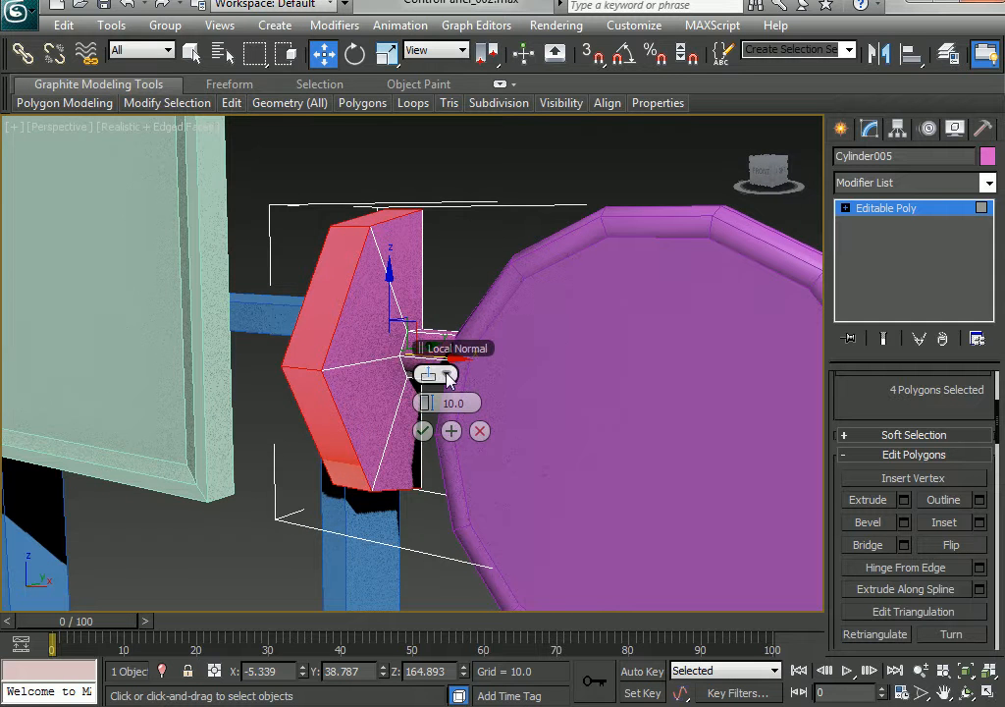
click(435, 374)
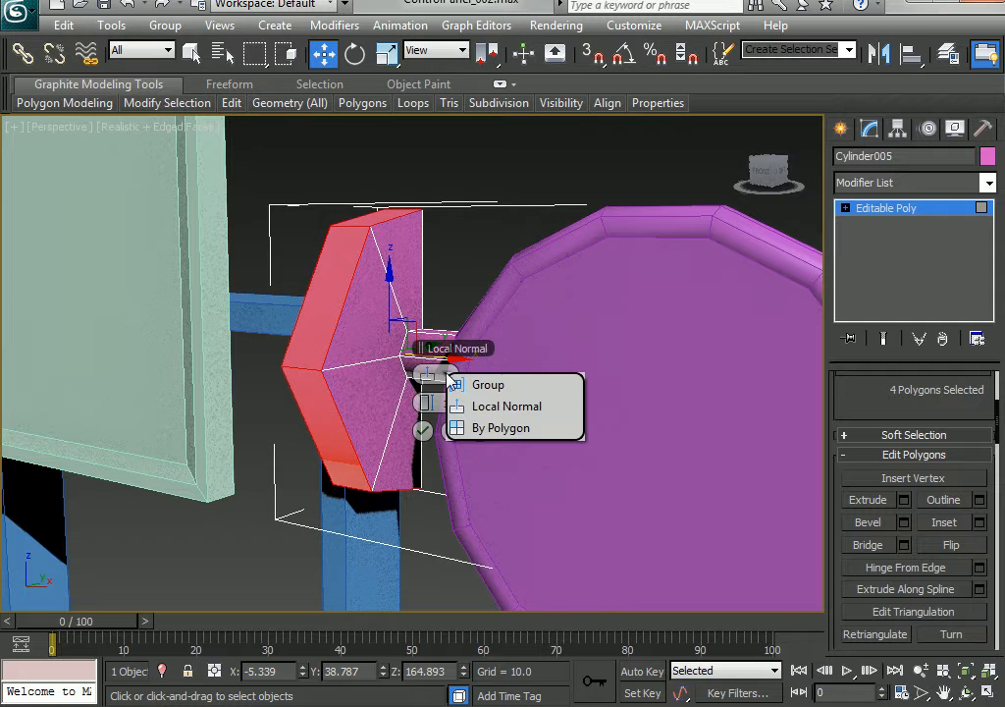
click(508, 432)
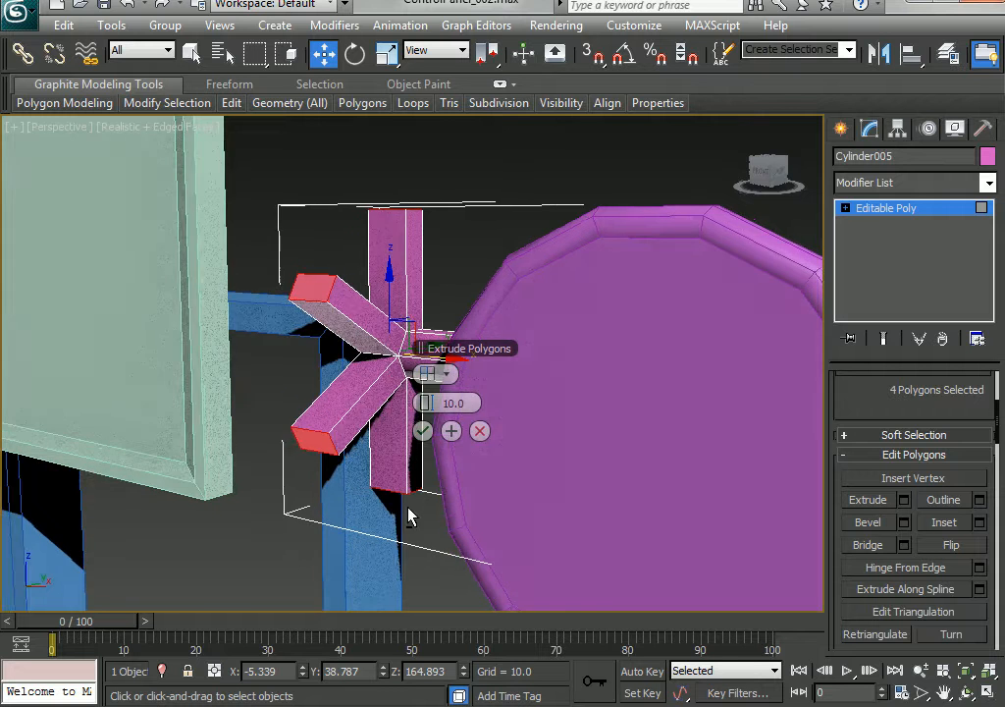
alt+middle_drag(411, 512, 462, 514)
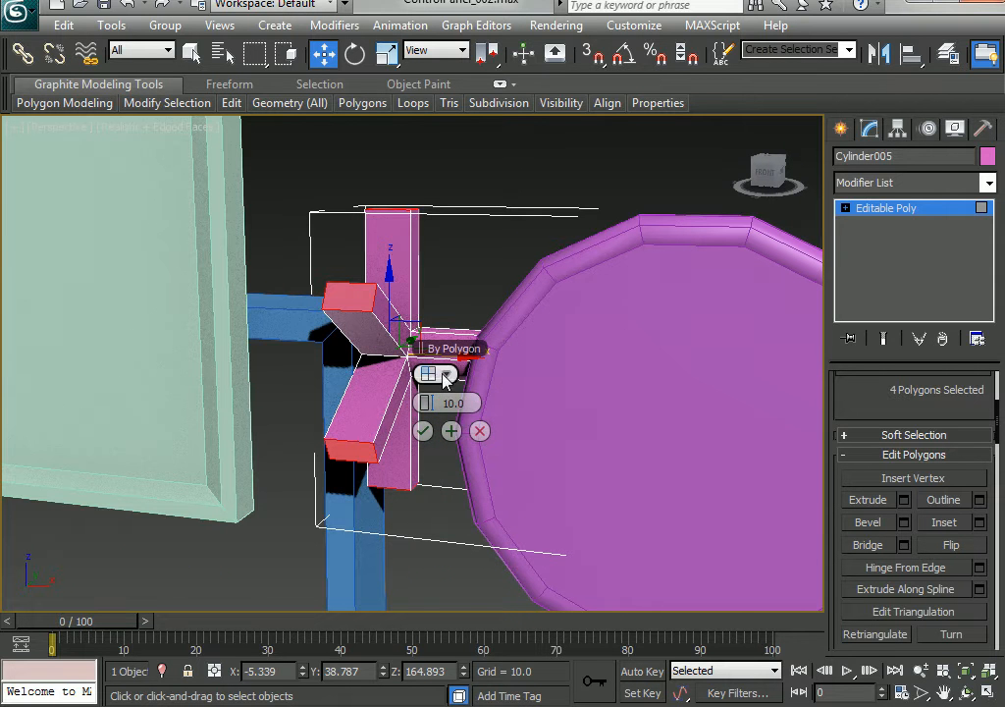
Extrude the rod's four end-section polygons by Local Normal with a height of about 1.28 to form a collar
click(435, 374)
click(501, 417)
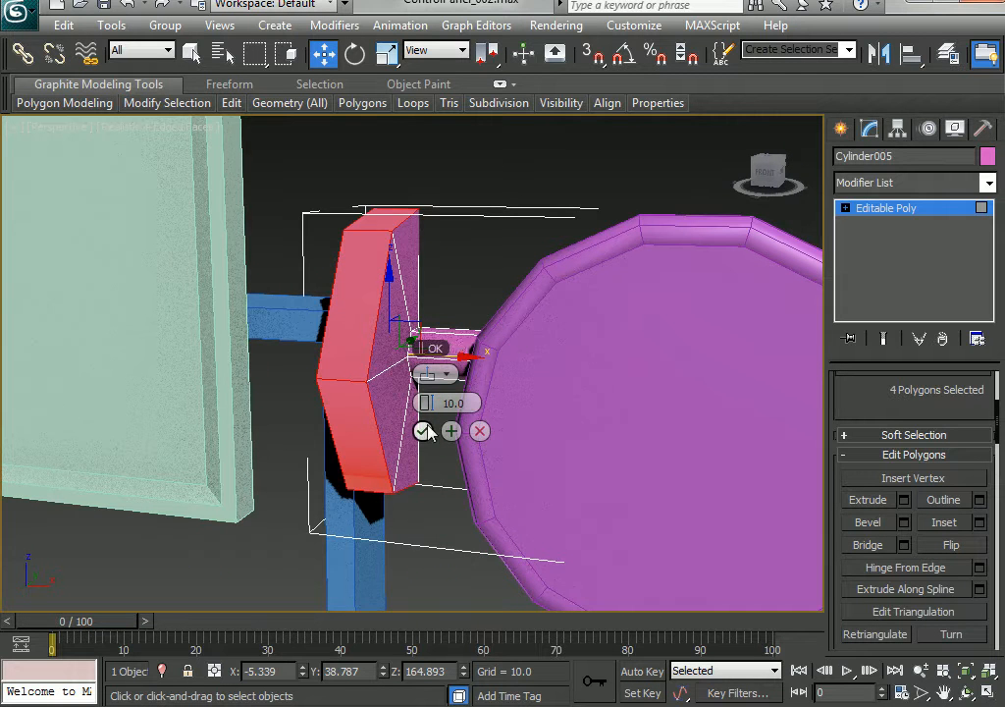
drag(430, 403, 382, 403)
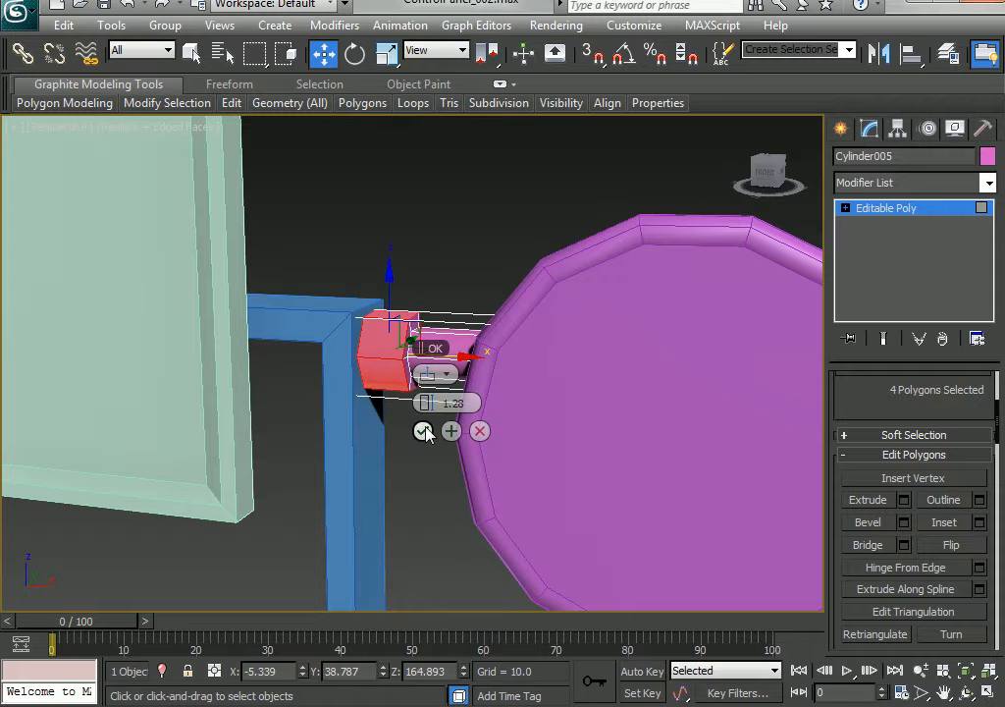
click(422, 430)
Isolate the support rod and delete the four polygons on the outer end face of its collar
right_click(444, 372)
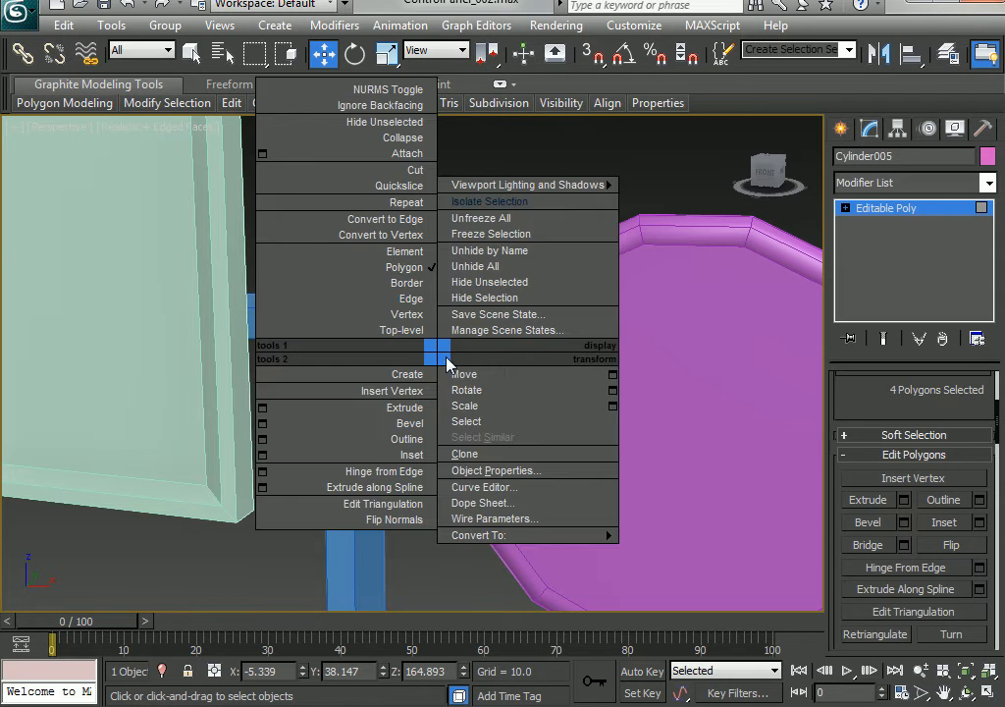
click(491, 215)
alt+middle_drag(344, 422, 575, 433)
scroll(341, 413, up, 1)
scroll(576, 434, up, 5)
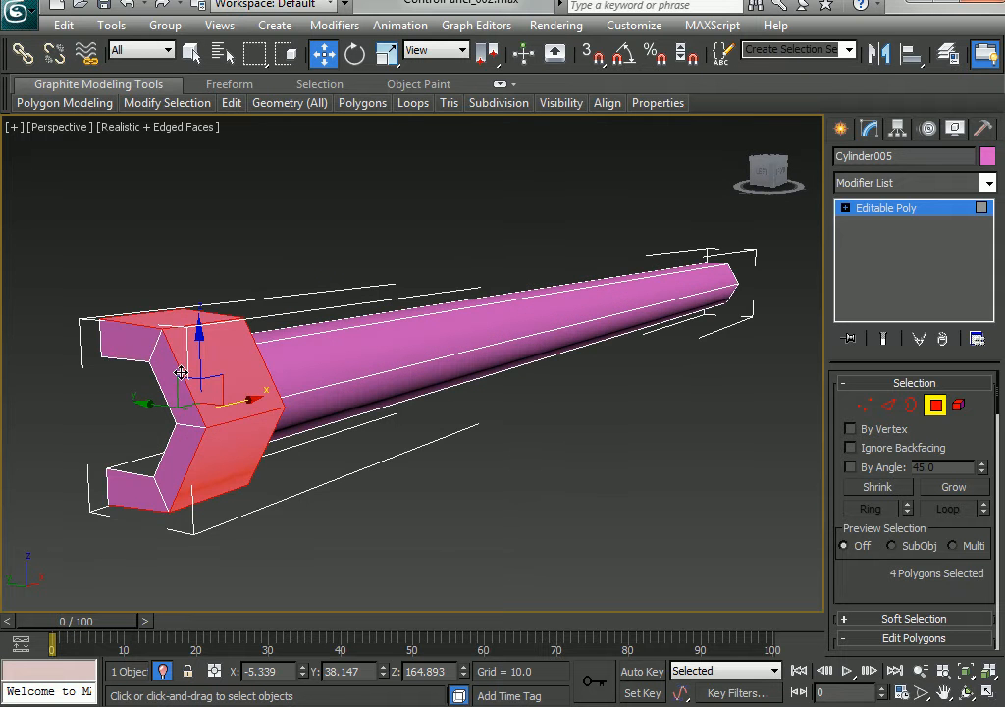
click(120, 342)
ctrl+click(168, 388)
ctrl+click(175, 456)
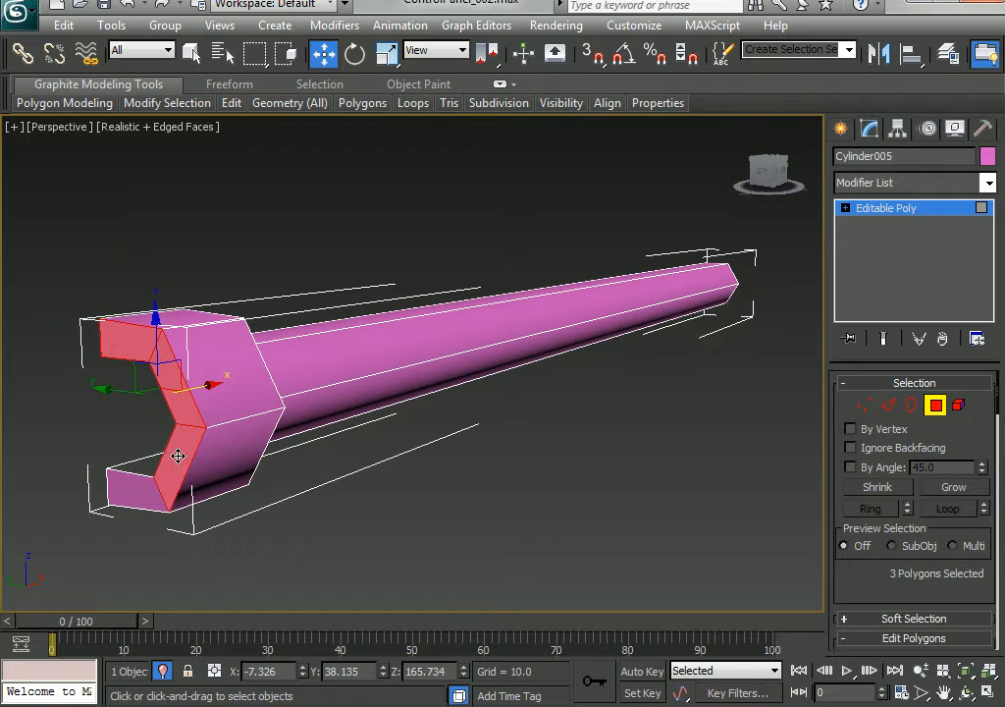
ctrl+click(220, 495)
alt+middle_drag(220, 496, 361, 478)
click(362, 478)
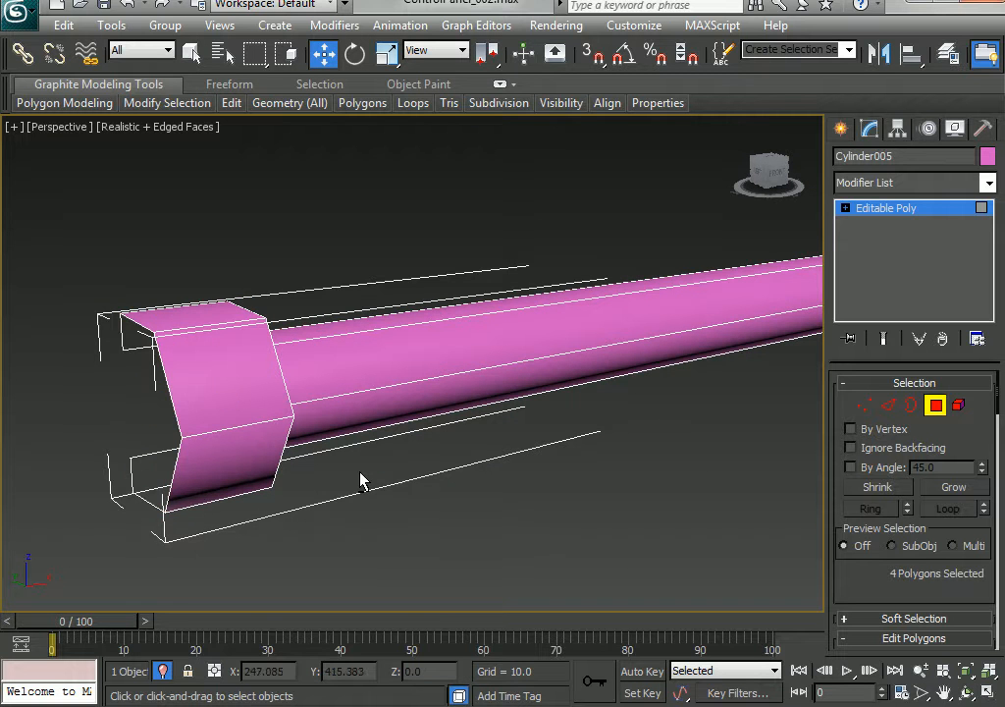
Delete the two narrow rear-facing polygons of the rod's collar
alt+middle_drag(462, 476, 521, 316)
click(507, 305)
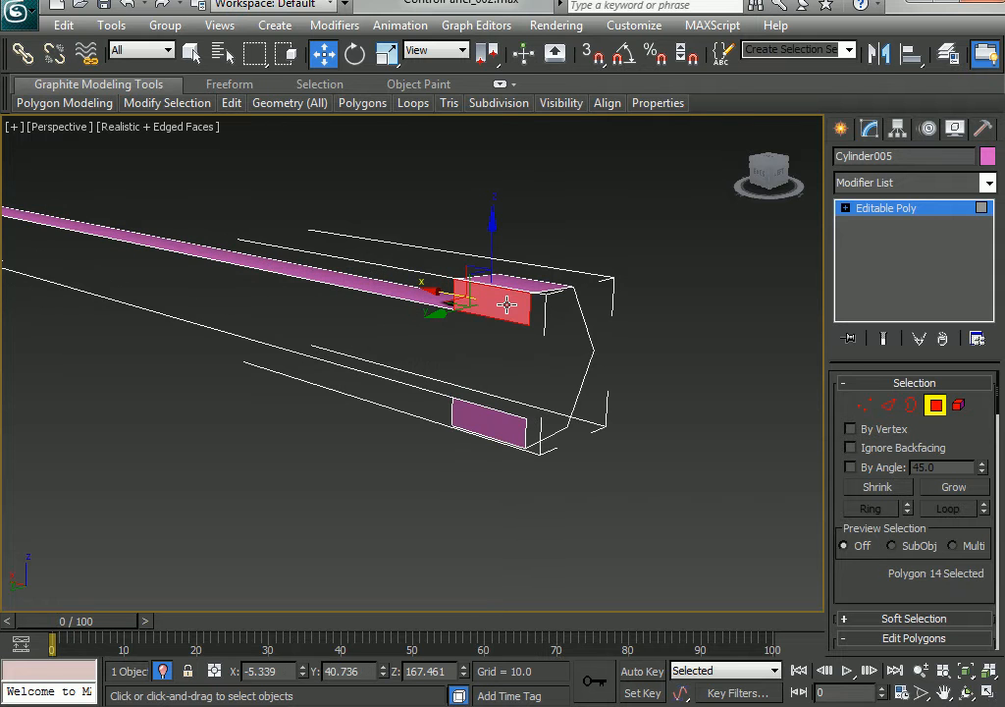
ctrl+click(502, 420)
key(Delete)
End the rod's isolation and bring its collar into close view against the monitor's rear frame
alt+middle_drag(626, 422, 388, 422)
middle_drag(387, 422, 711, 461)
scroll(438, 357, down, 4)
middle_drag(473, 367, 516, 387)
right_click(442, 395)
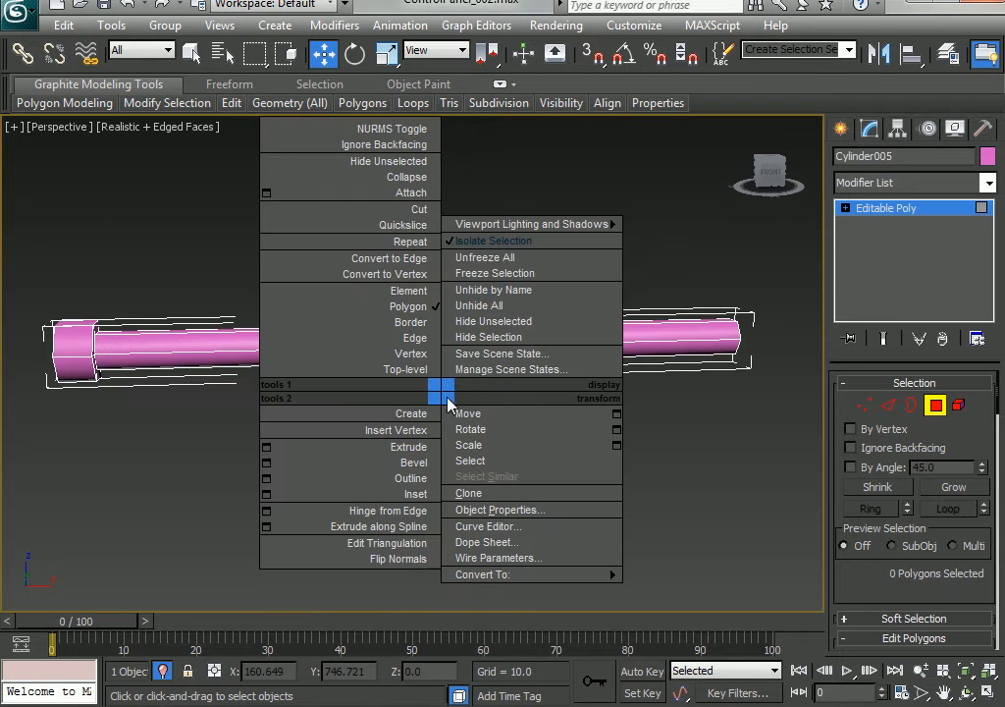
click(491, 253)
scroll(463, 395, up, 5)
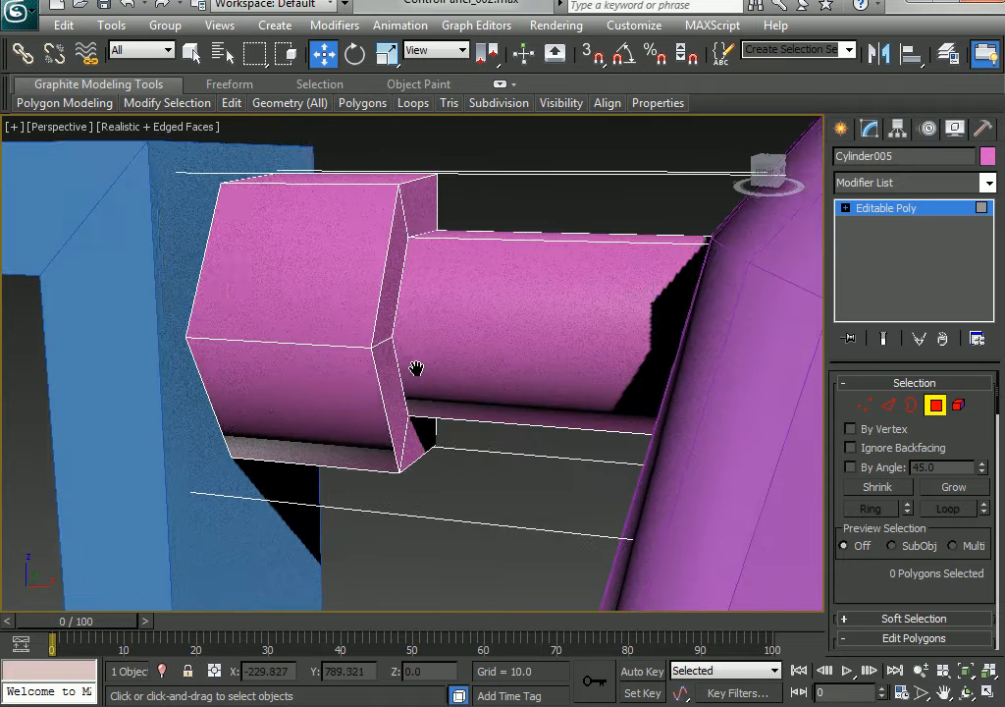
Select the edge loop where the collar meets the rod and move it about 0.84 along X, away from the frame, to lengthen the taper
middle_drag(415, 370, 400, 389)
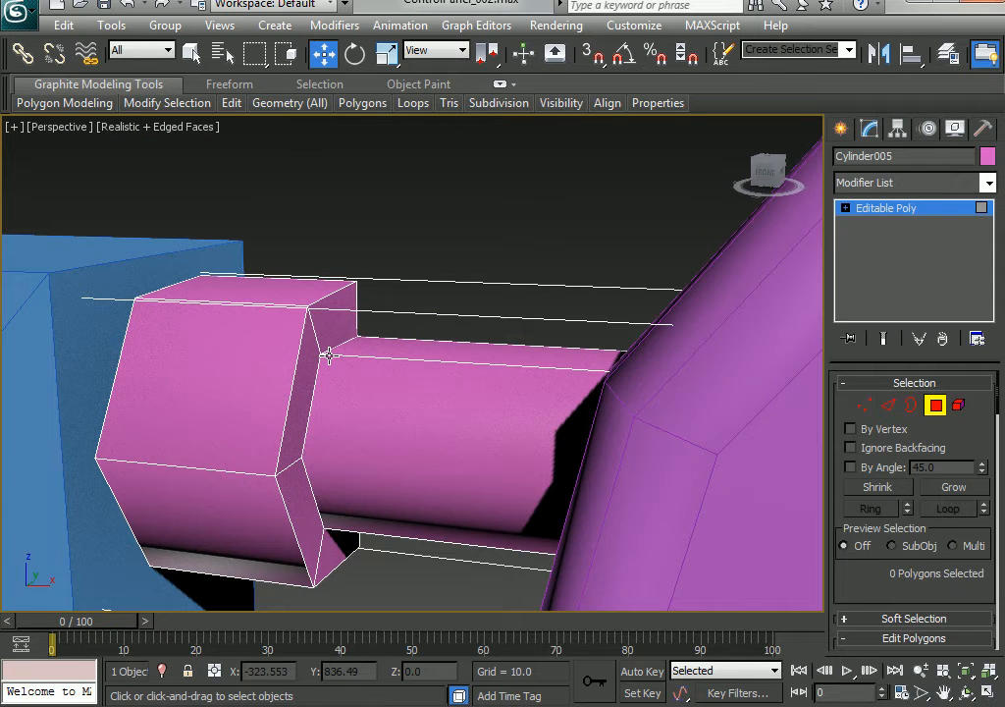
click(887, 405)
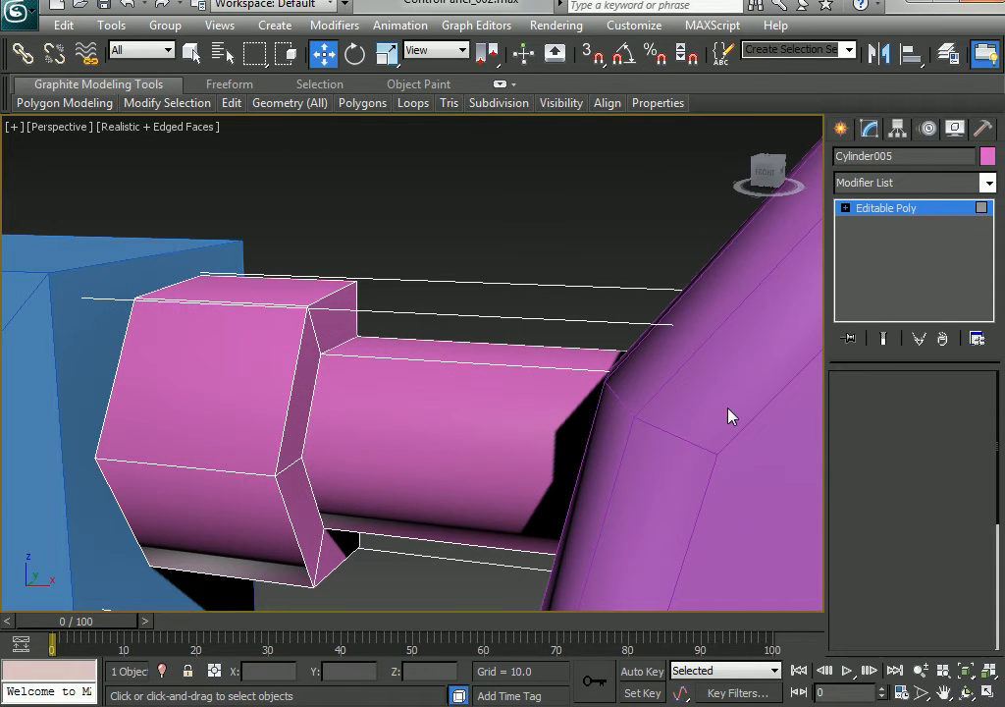
click(334, 349)
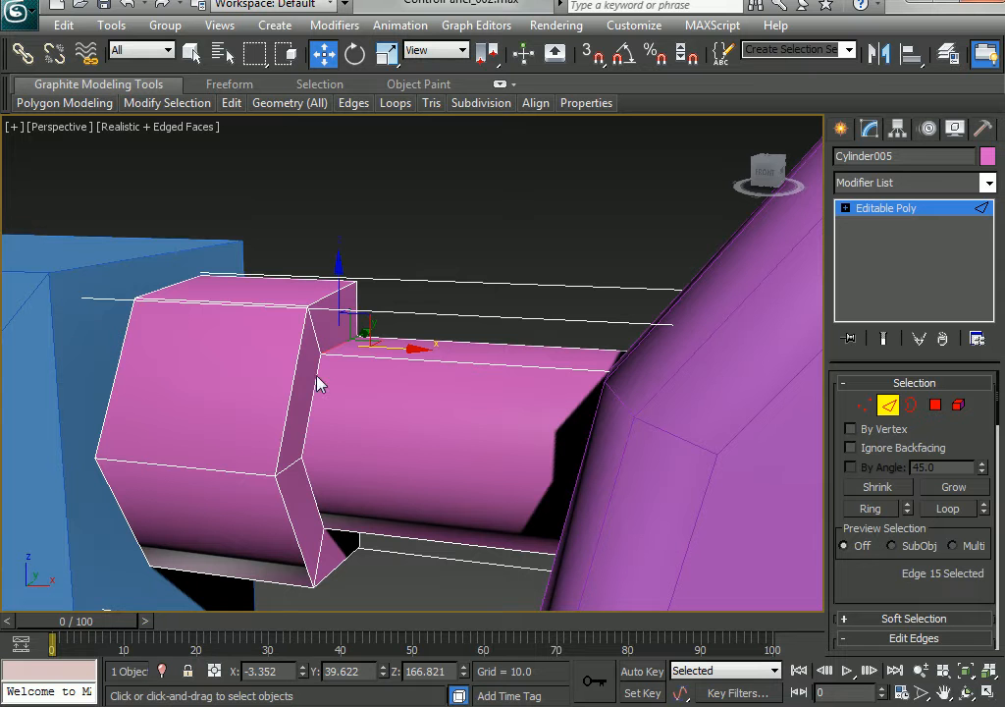
click(947, 510)
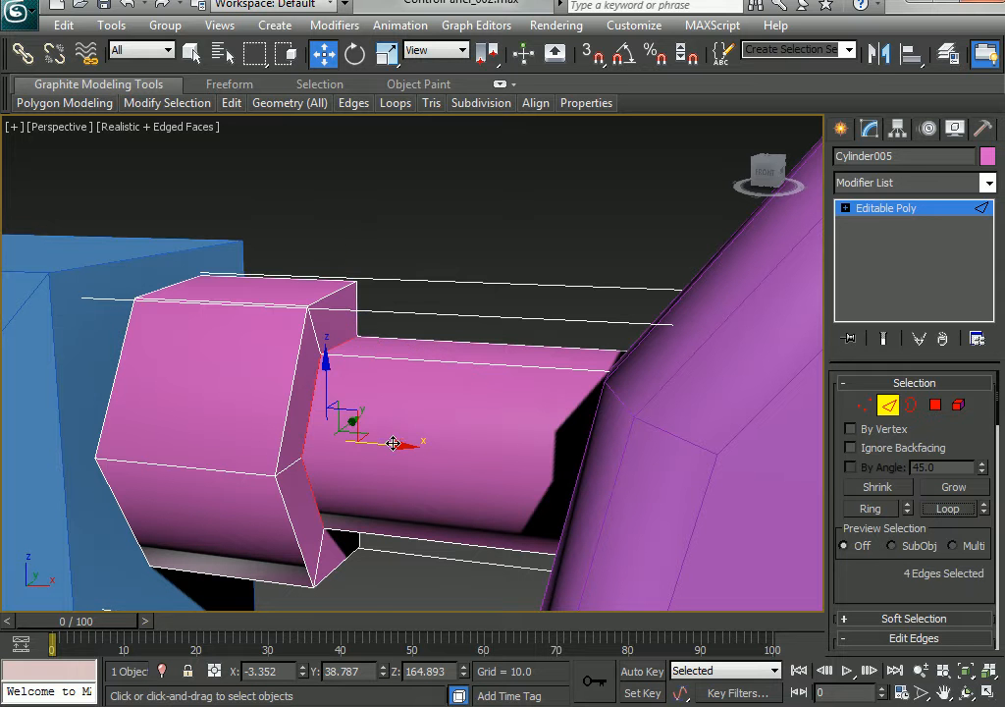
drag(393, 444, 427, 440)
alt+middle_drag(426, 440, 388, 427)
scroll(481, 491, down, 6)
scroll(433, 456, down, 4)
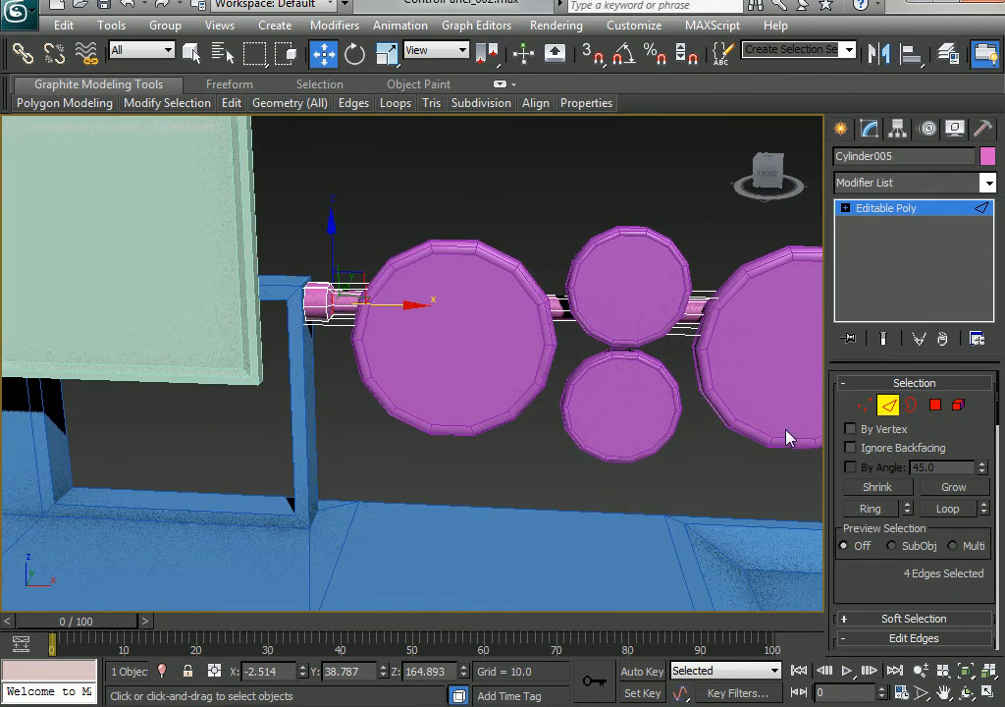
click(892, 413)
In the front view, move the vertices at the rod's free end outward along X to extend it behind most of the far large disc
middle_drag(662, 411, 539, 422)
scroll(580, 414, down, 4)
scroll(539, 422, up, 3)
key(alt+w)
scroll(692, 260, down, 3)
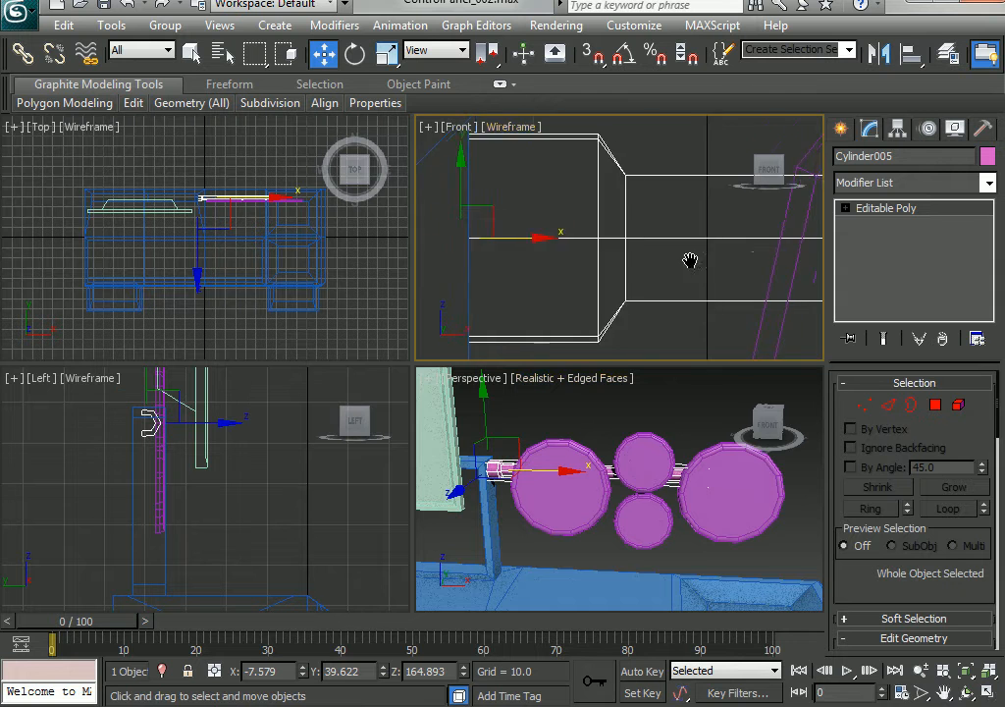
middle_drag(739, 283, 421, 275)
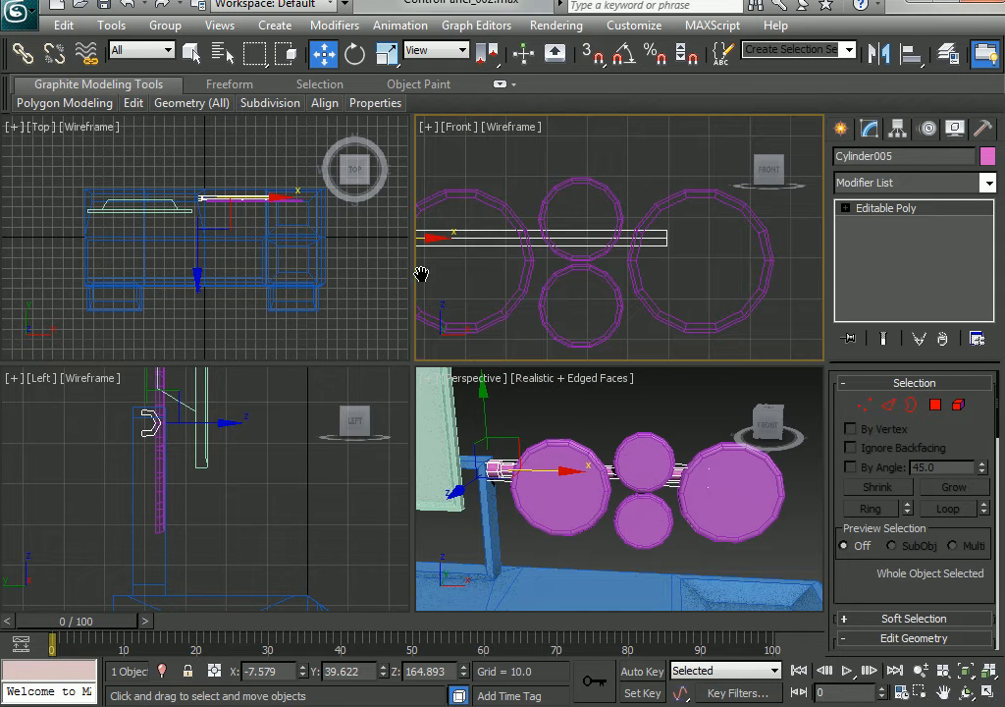
click(864, 404)
drag(643, 203, 800, 243)
click(864, 404)
Clone the collared rod straight down as three copies spaced about 7.5 apart
middle_drag(692, 288, 754, 296)
scroll(696, 290, down, 2)
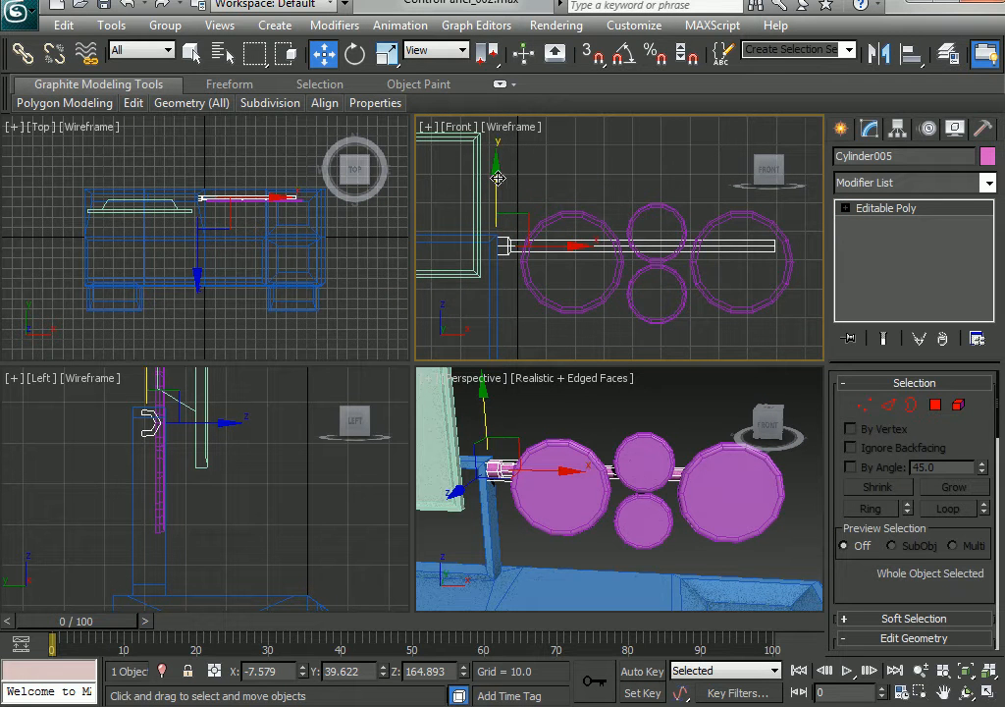
shift+drag(498, 178, 501, 200)
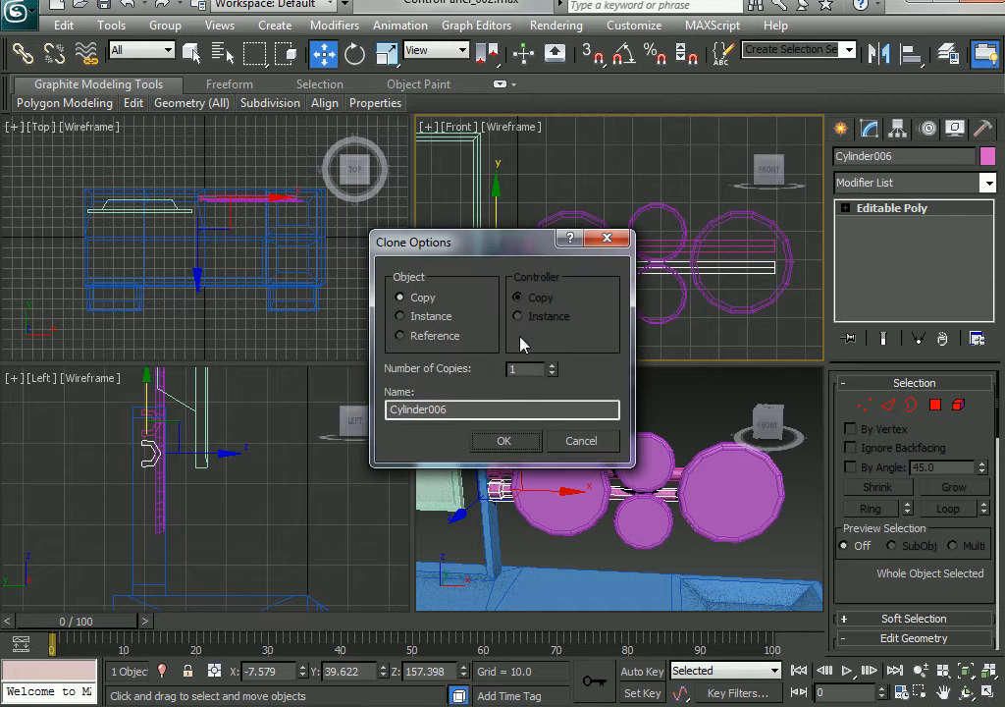
click(520, 445)
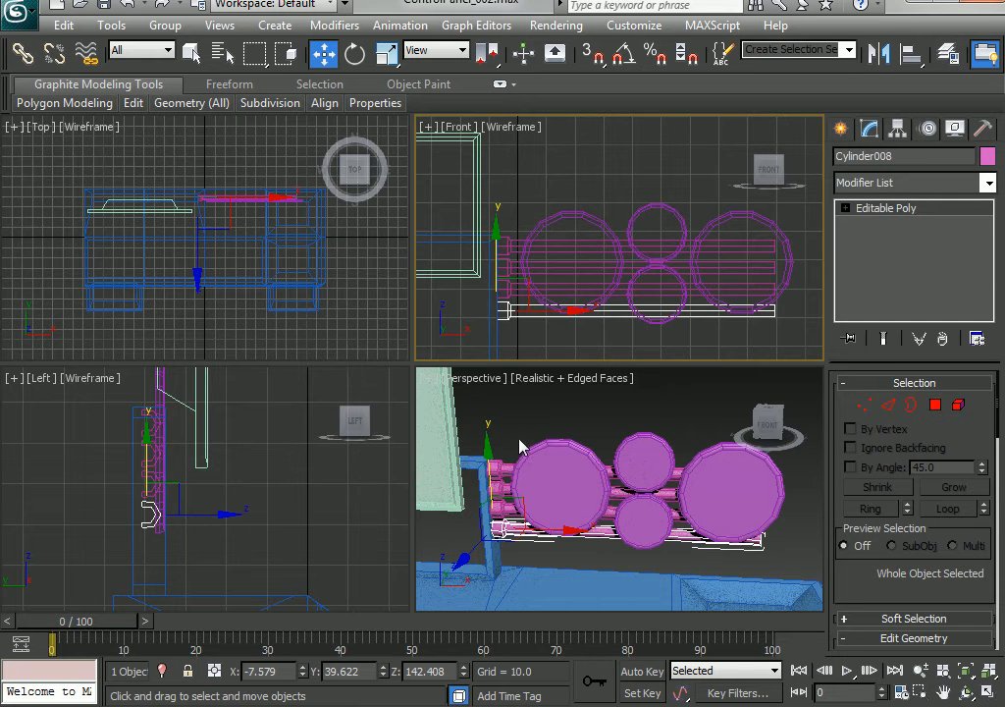
Select all four round discs and move them down about 5.76 to centre them on the stack of rods
click(675, 281)
ctrl+click(677, 215)
ctrl+click(588, 215)
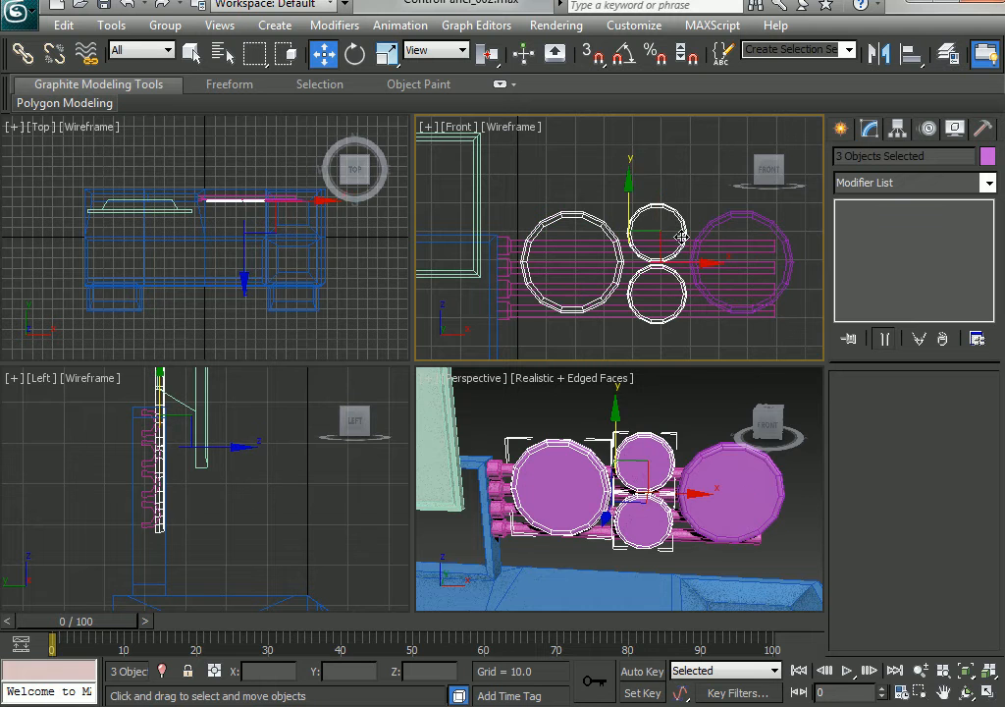
ctrl+click(695, 238)
drag(657, 196, 653, 212)
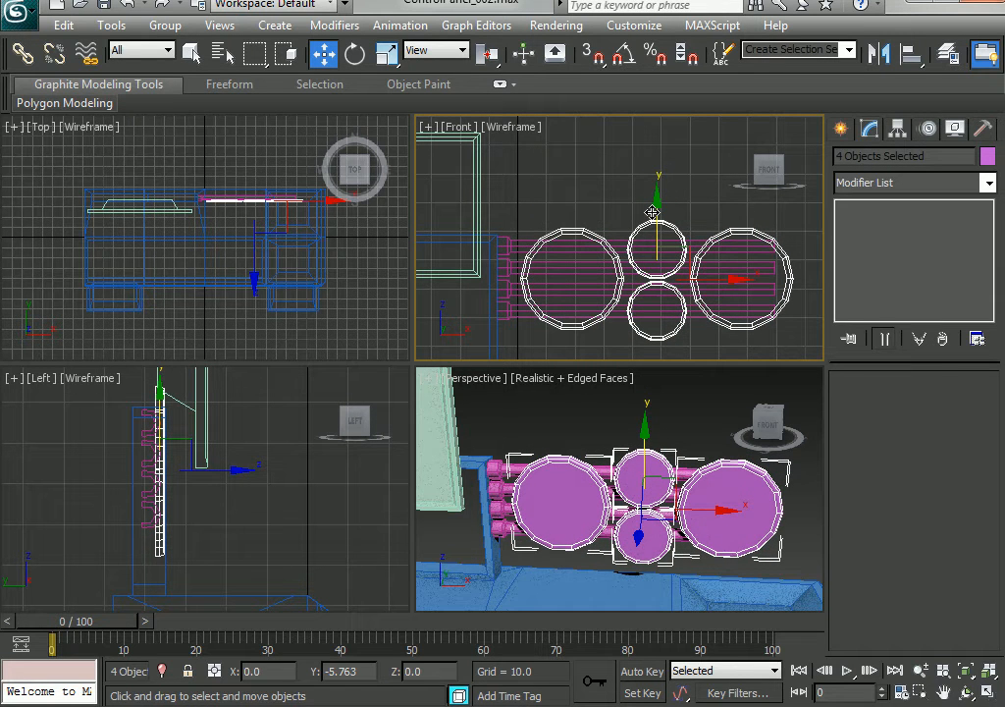
click(610, 199)
Bring the whole control panel into perspective view and save the scene as a new incremented version of ControlPanel_002.max
middle_drag(625, 563, 681, 536)
scroll(657, 521, down, 4)
key(alt+w)
scroll(539, 413, down, 6)
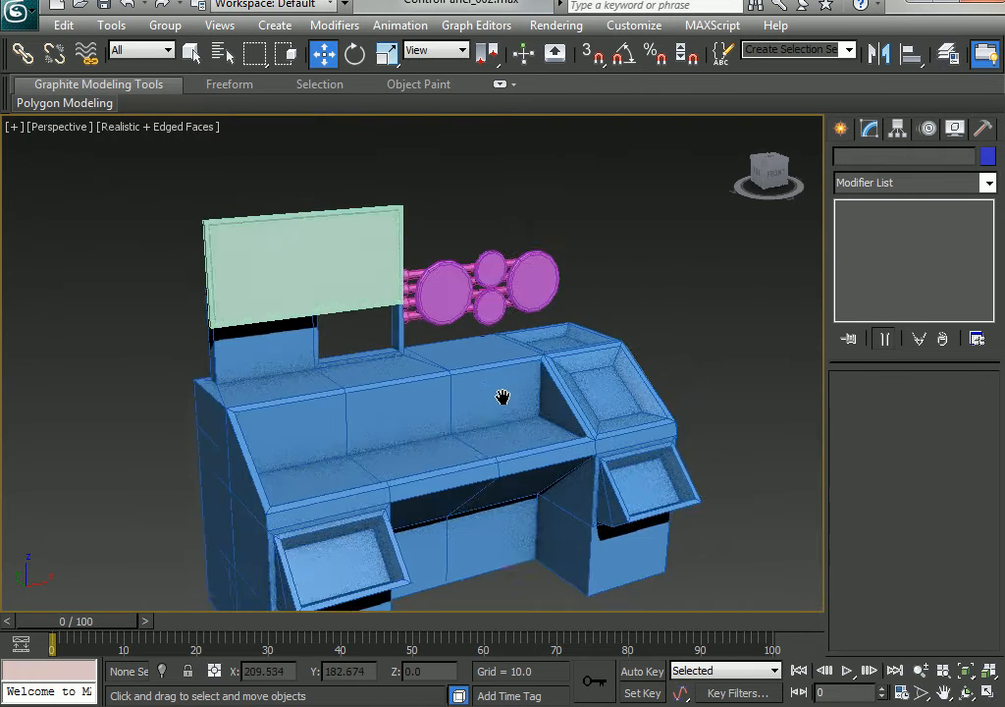
middle_drag(503, 397, 468, 373)
scroll(469, 373, up, 2)
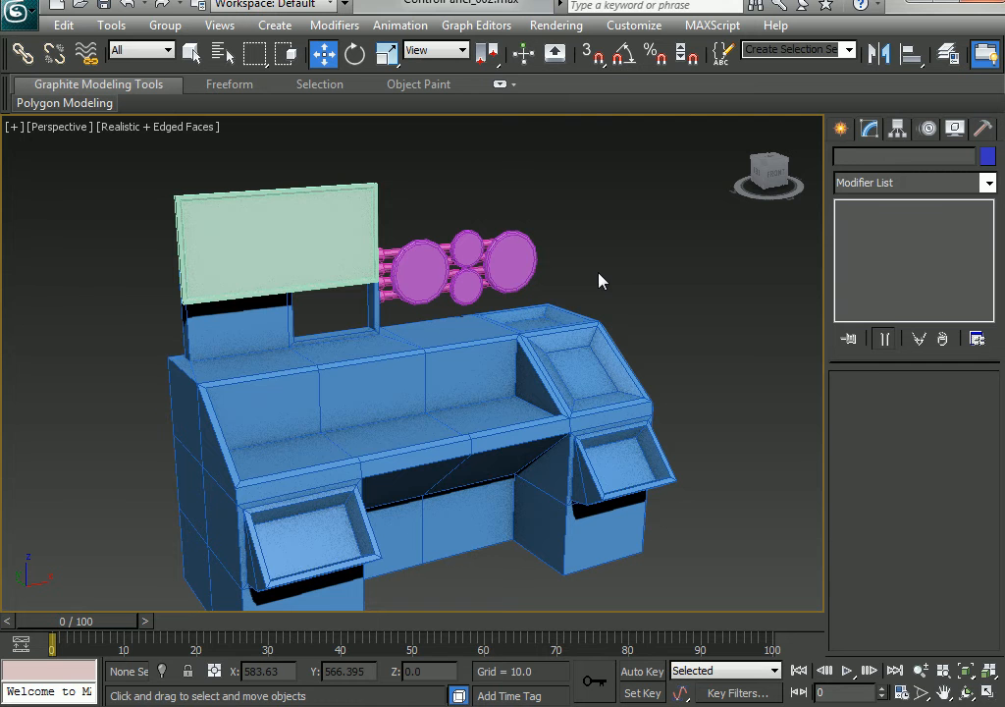
click(16, 12)
click(79, 179)
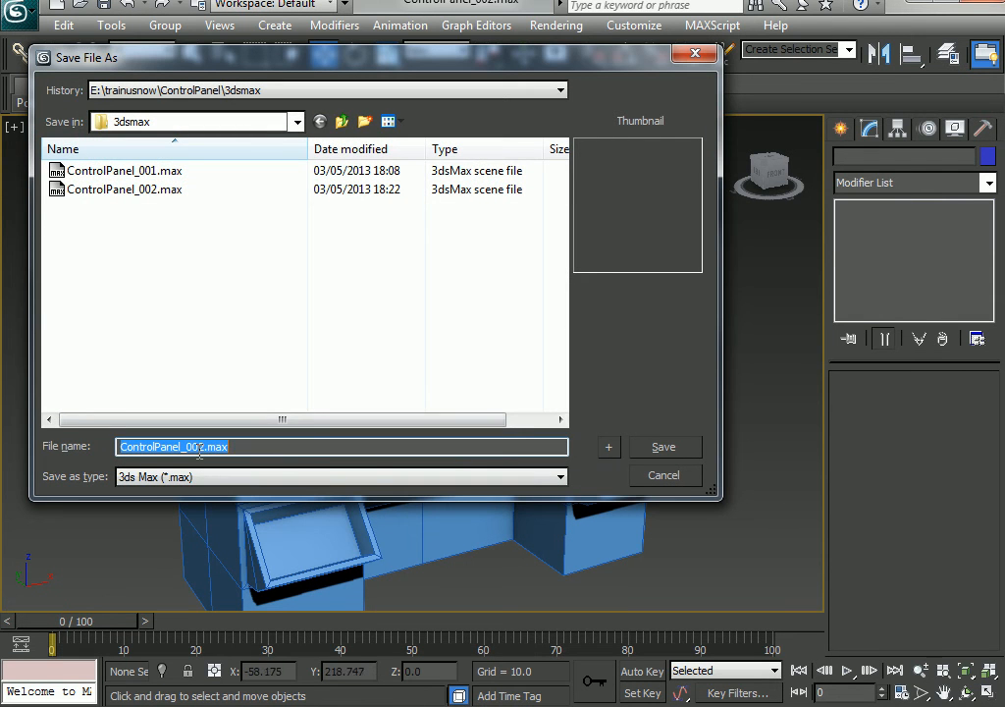
click(609, 447)
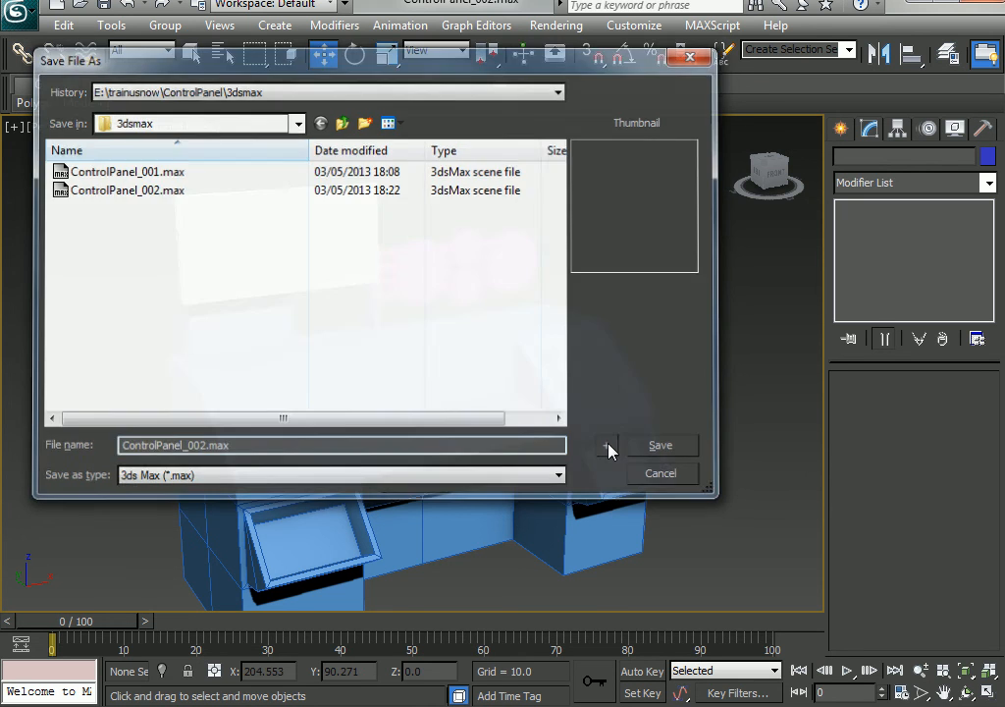